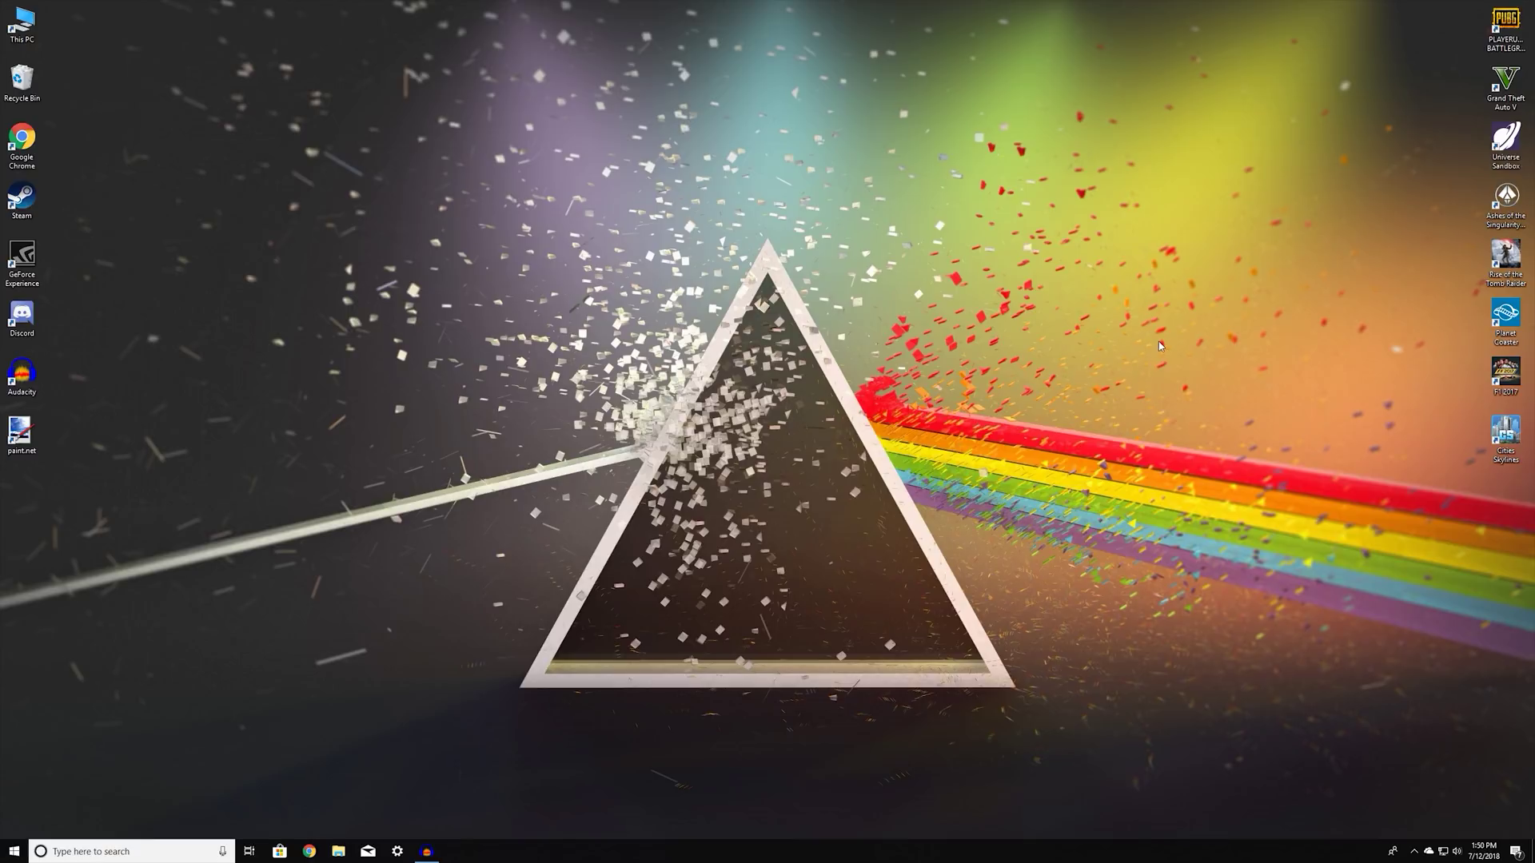
Step: Launch Universe Sandbox 2, then exit it
{"action": "double_click", "coordinate": [1505, 144]}
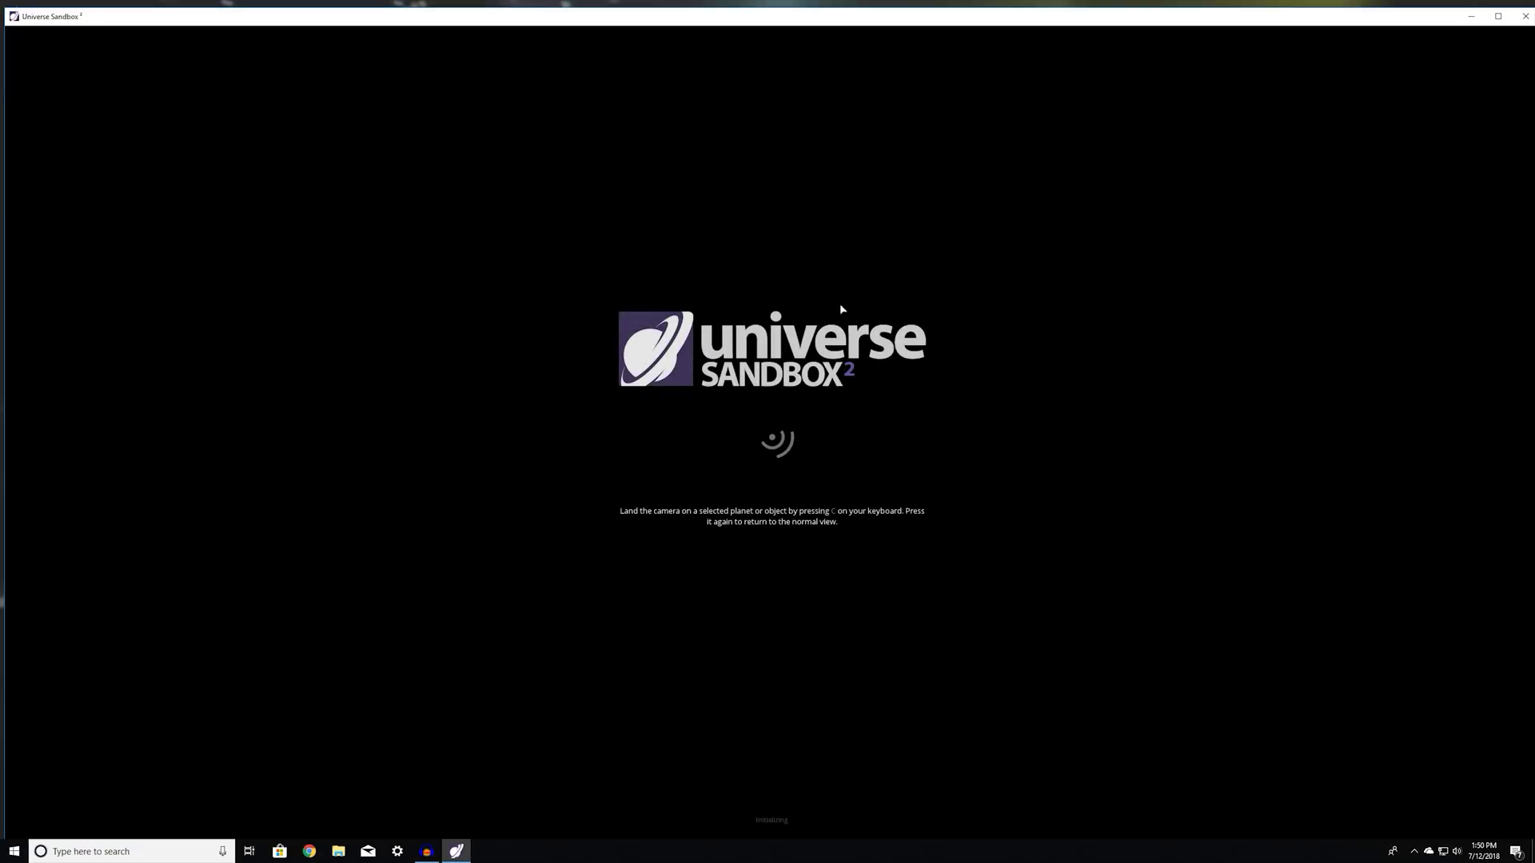
{"action": "left_click", "coordinate": [1414, 854]}
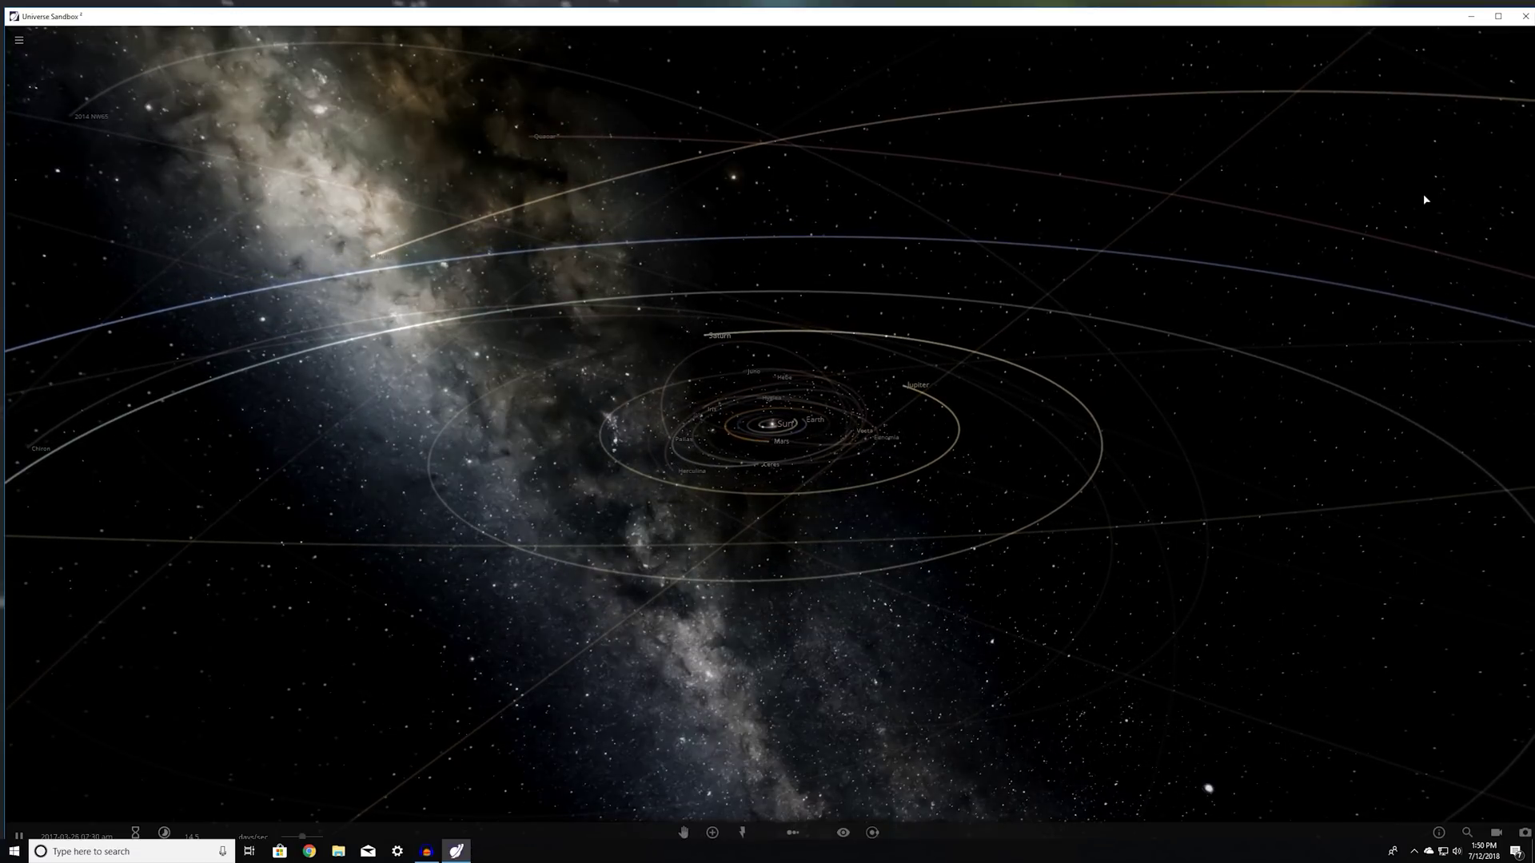
{"action": "left_click", "coordinate": [739, 233]}
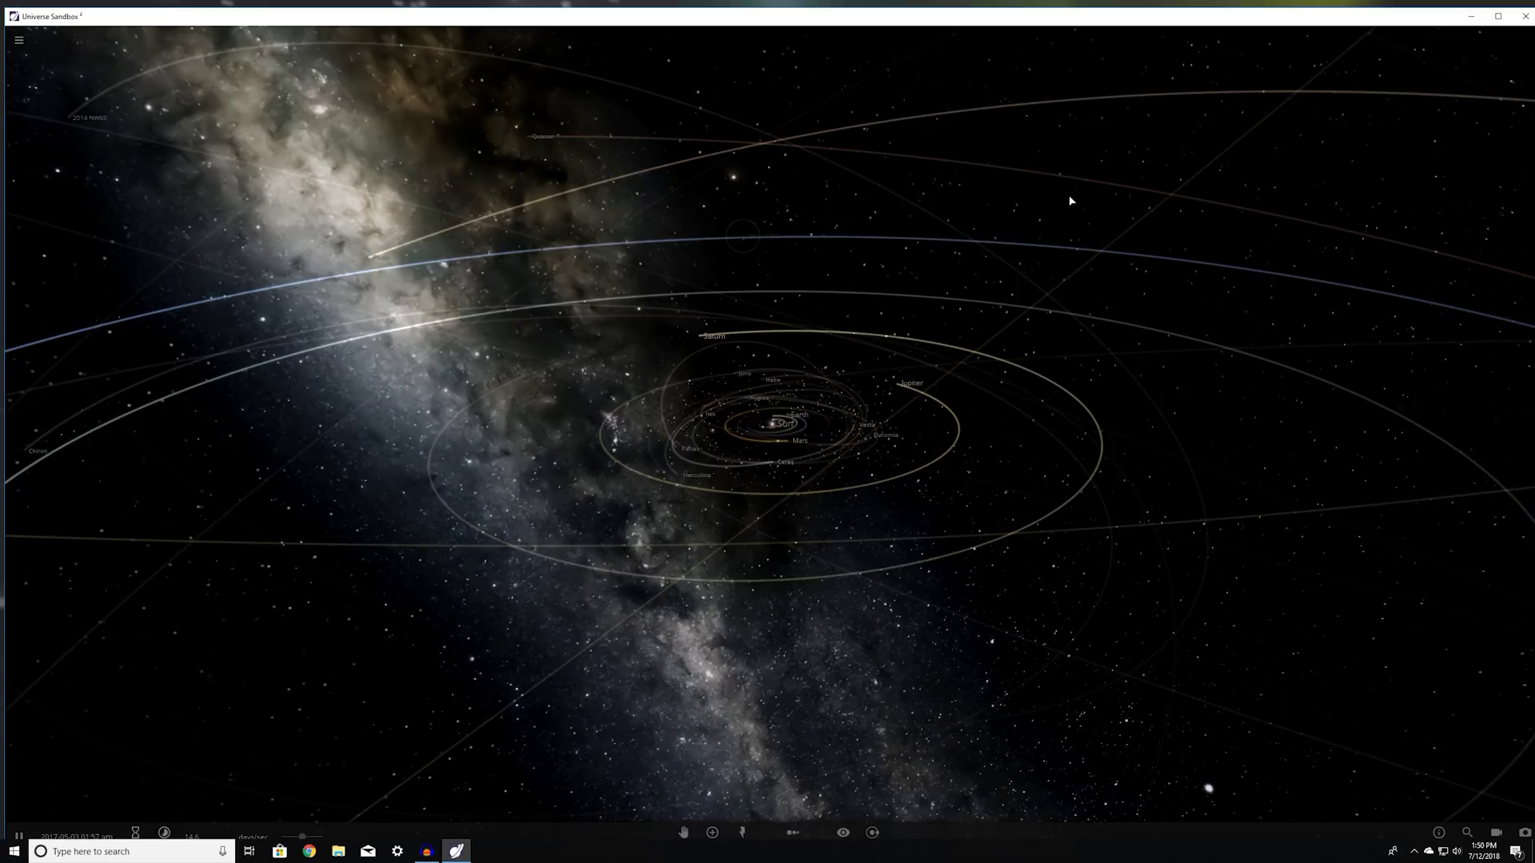
{"action": "left_click", "coordinate": [1527, 21]}
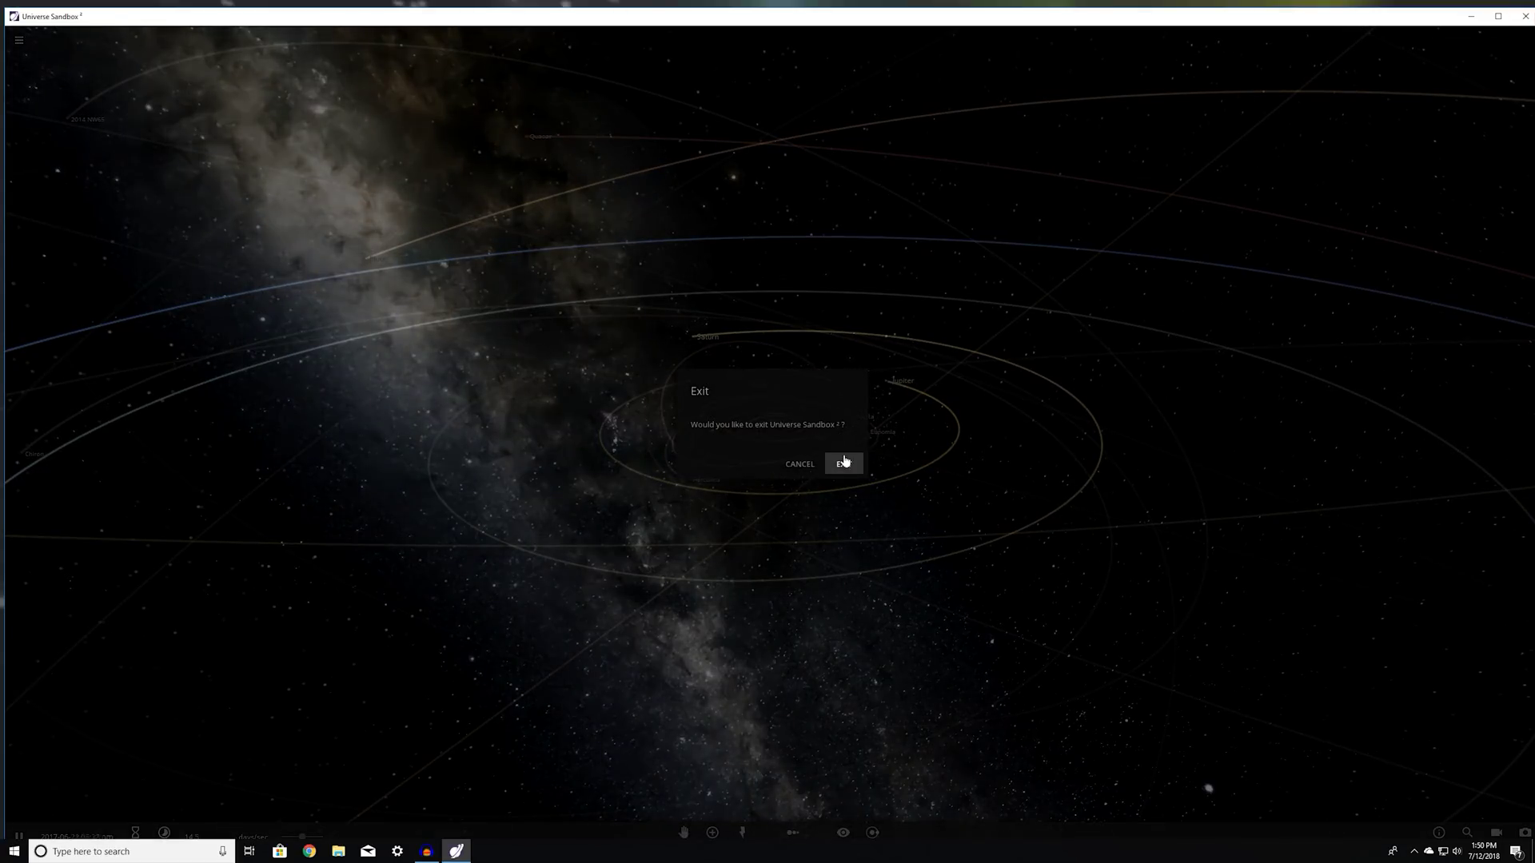
{"action": "left_click", "coordinate": [844, 463]}
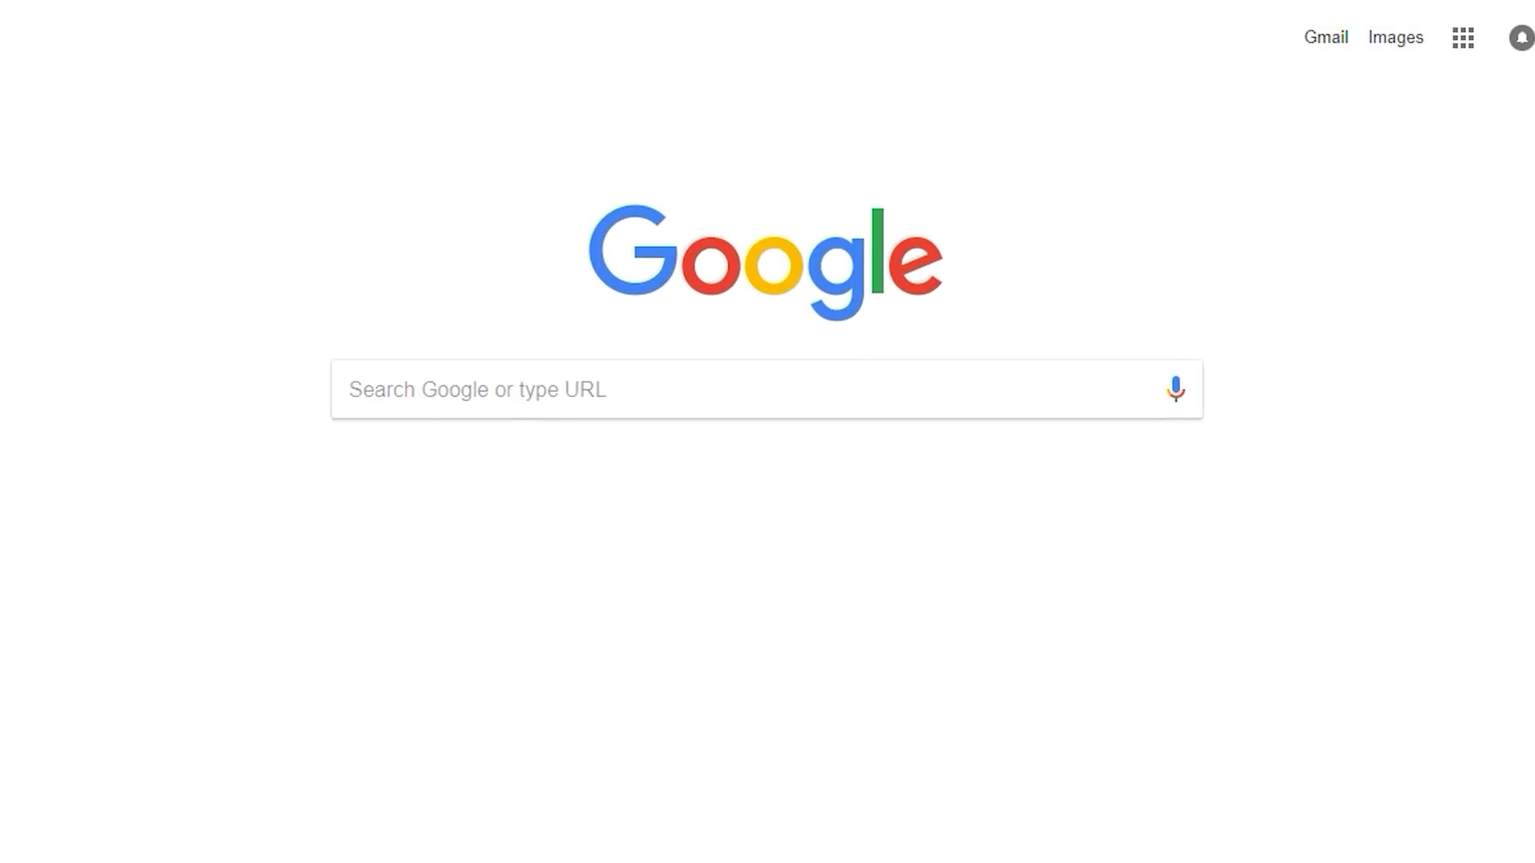
Step: Search Google for 'msi afterburner' and open the official MSI Afterburner page
{"action": "type", "text": "msi after"}
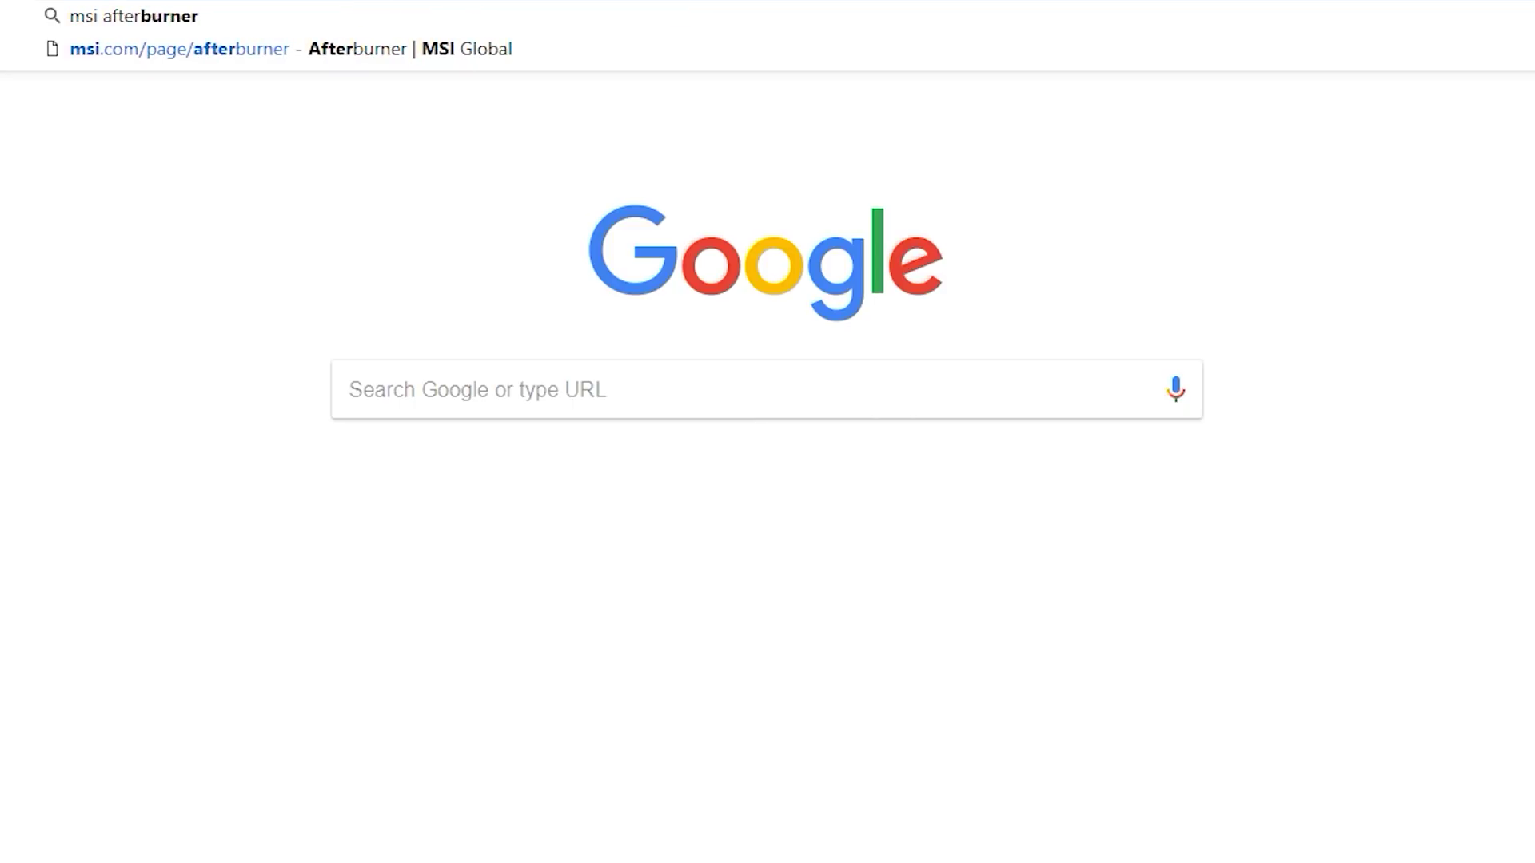
{"action": "type", "text": "burner"}
{"action": "key", "text": "Return"}
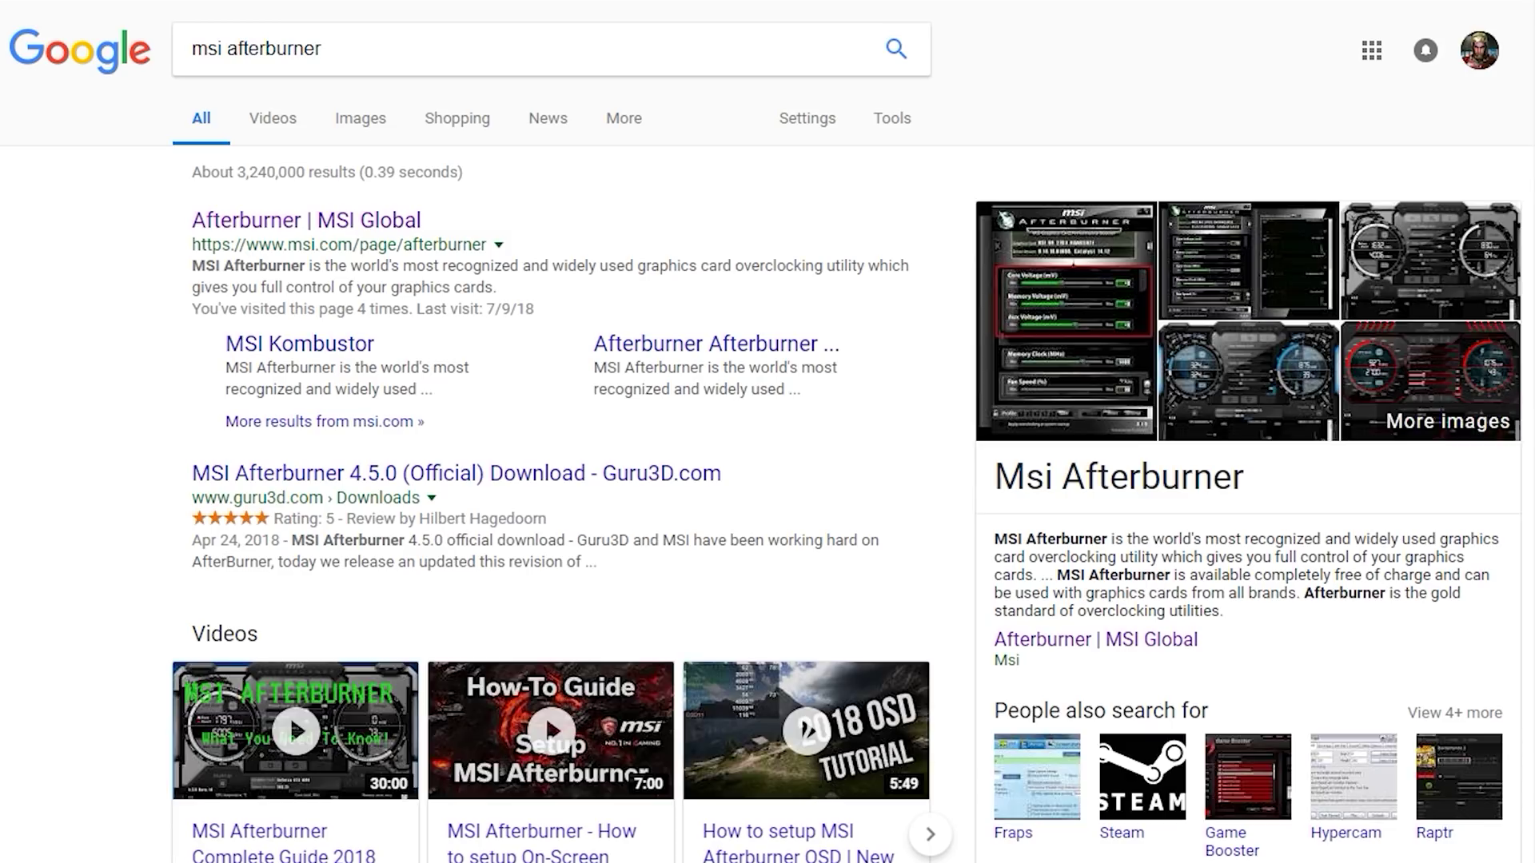
{"action": "left_click", "coordinate": [311, 216]}
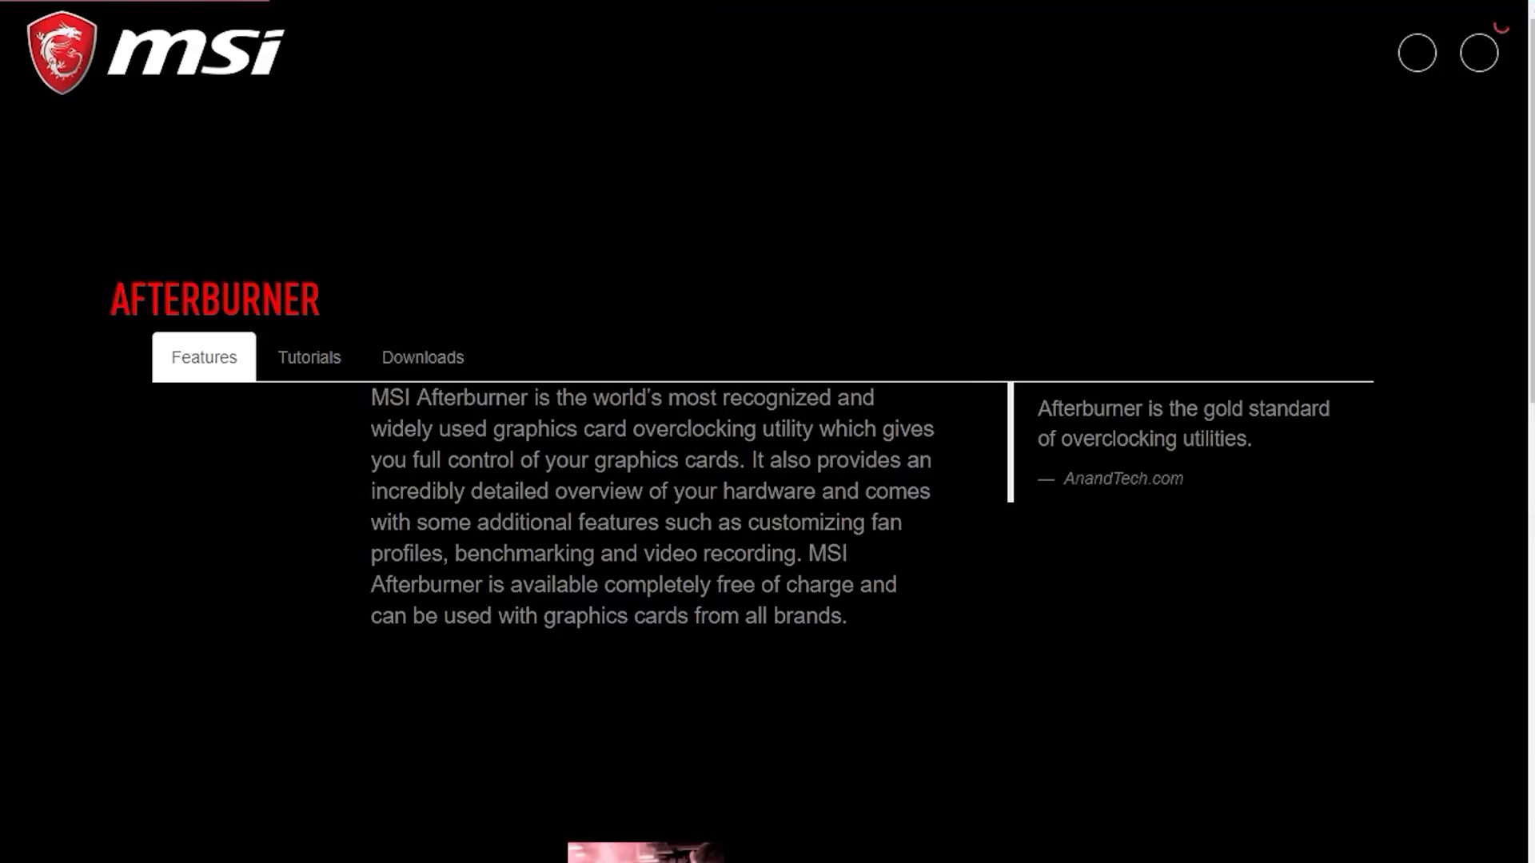
{"action": "scroll", "coordinate": [767, 432], "scroll_direction": "down", "scroll_amount": 10}
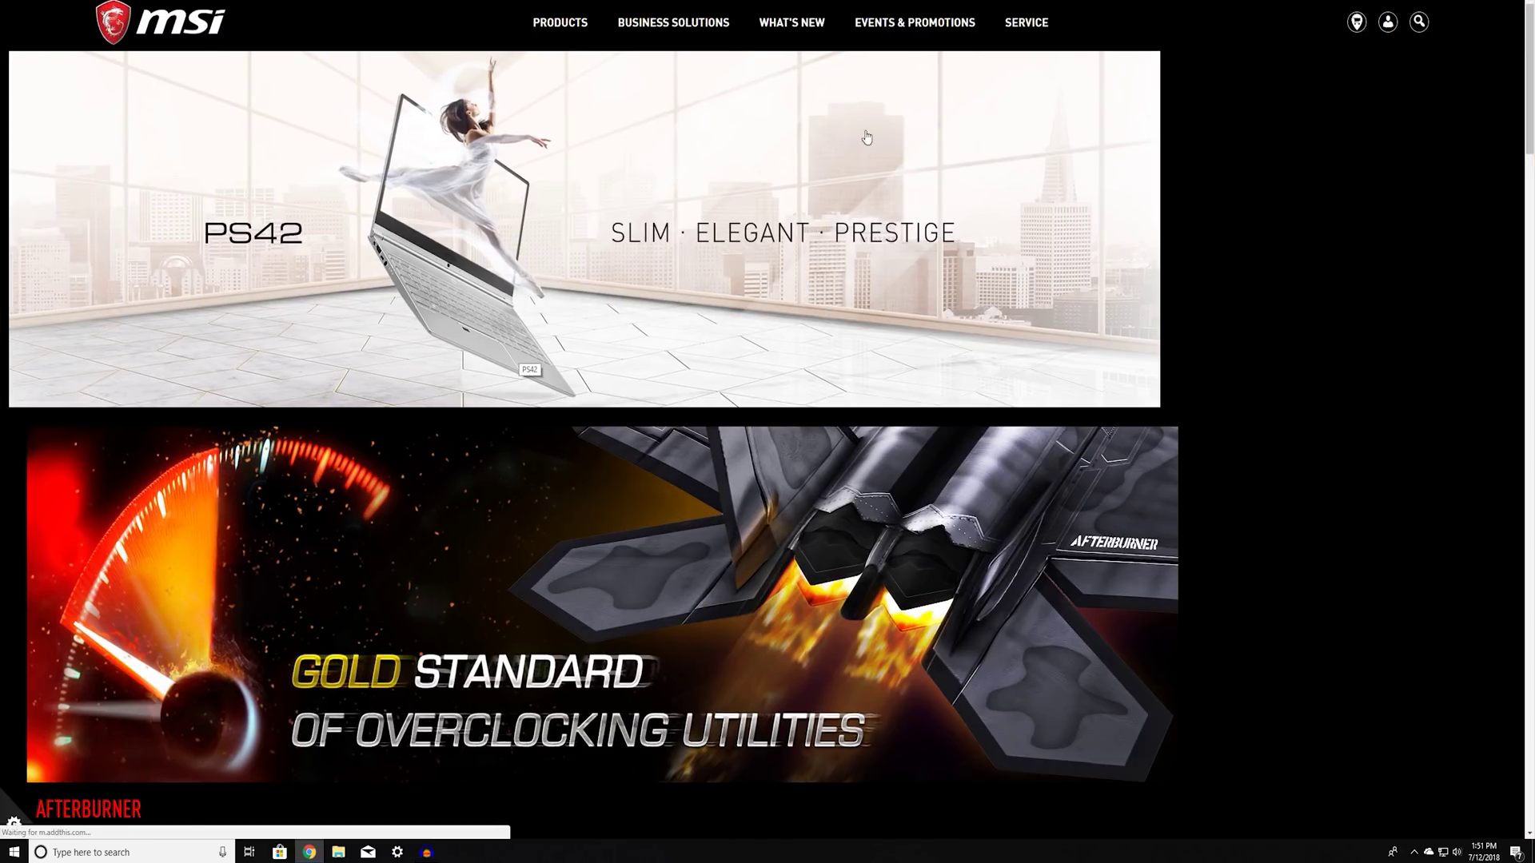
{"action": "scroll", "coordinate": [609, 335], "scroll_direction": "down", "scroll_amount": 5}
{"action": "scroll", "coordinate": [609, 336], "scroll_direction": "down", "scroll_amount": 4}
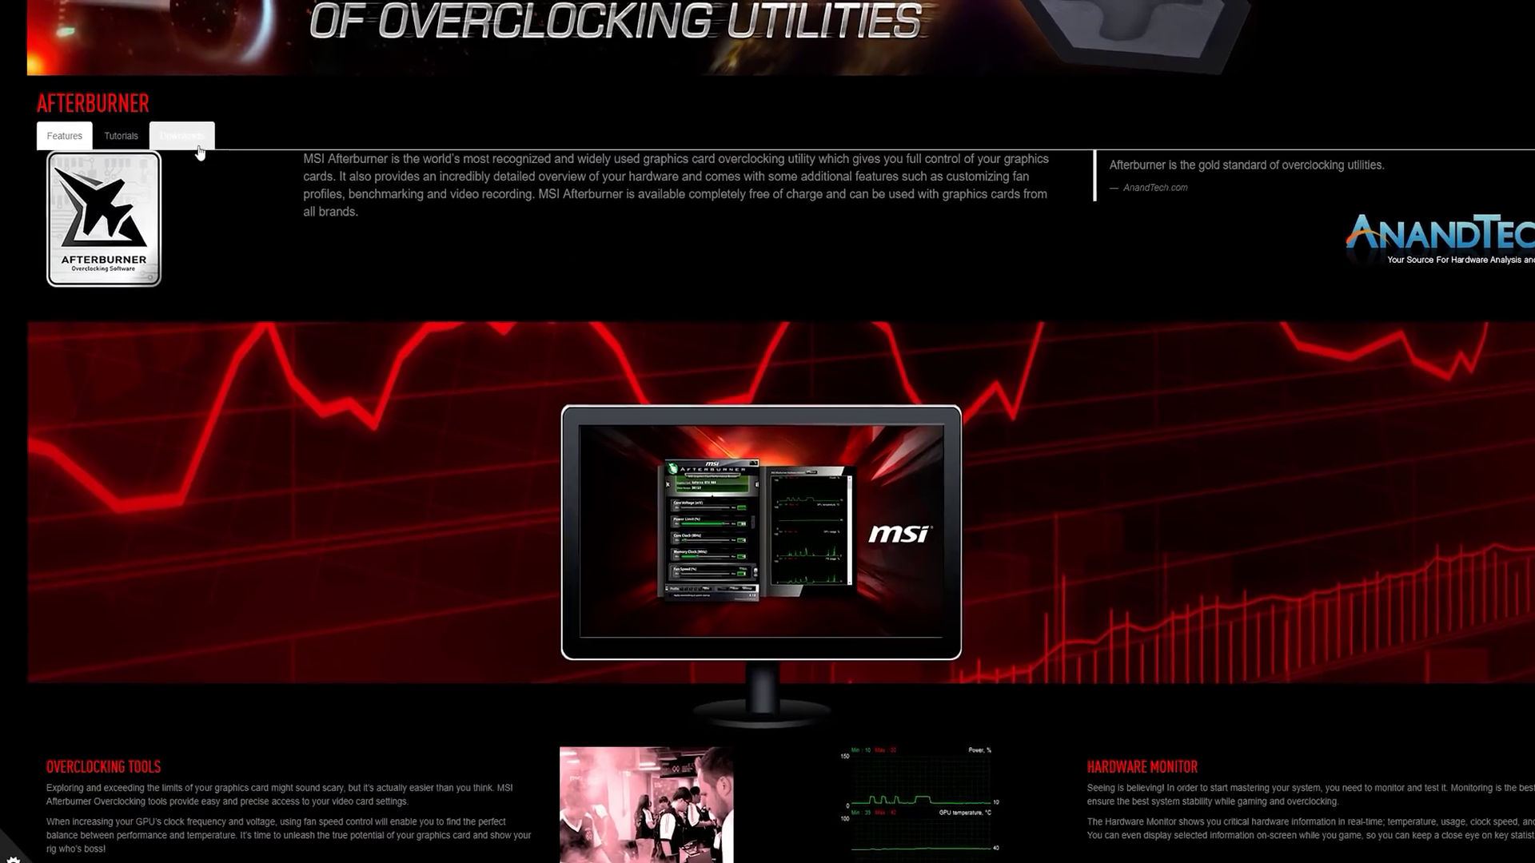
Step: Download the latest MSI Afterburner installer zip into the Downloads folder and open it
{"action": "left_click", "coordinate": [199, 152]}
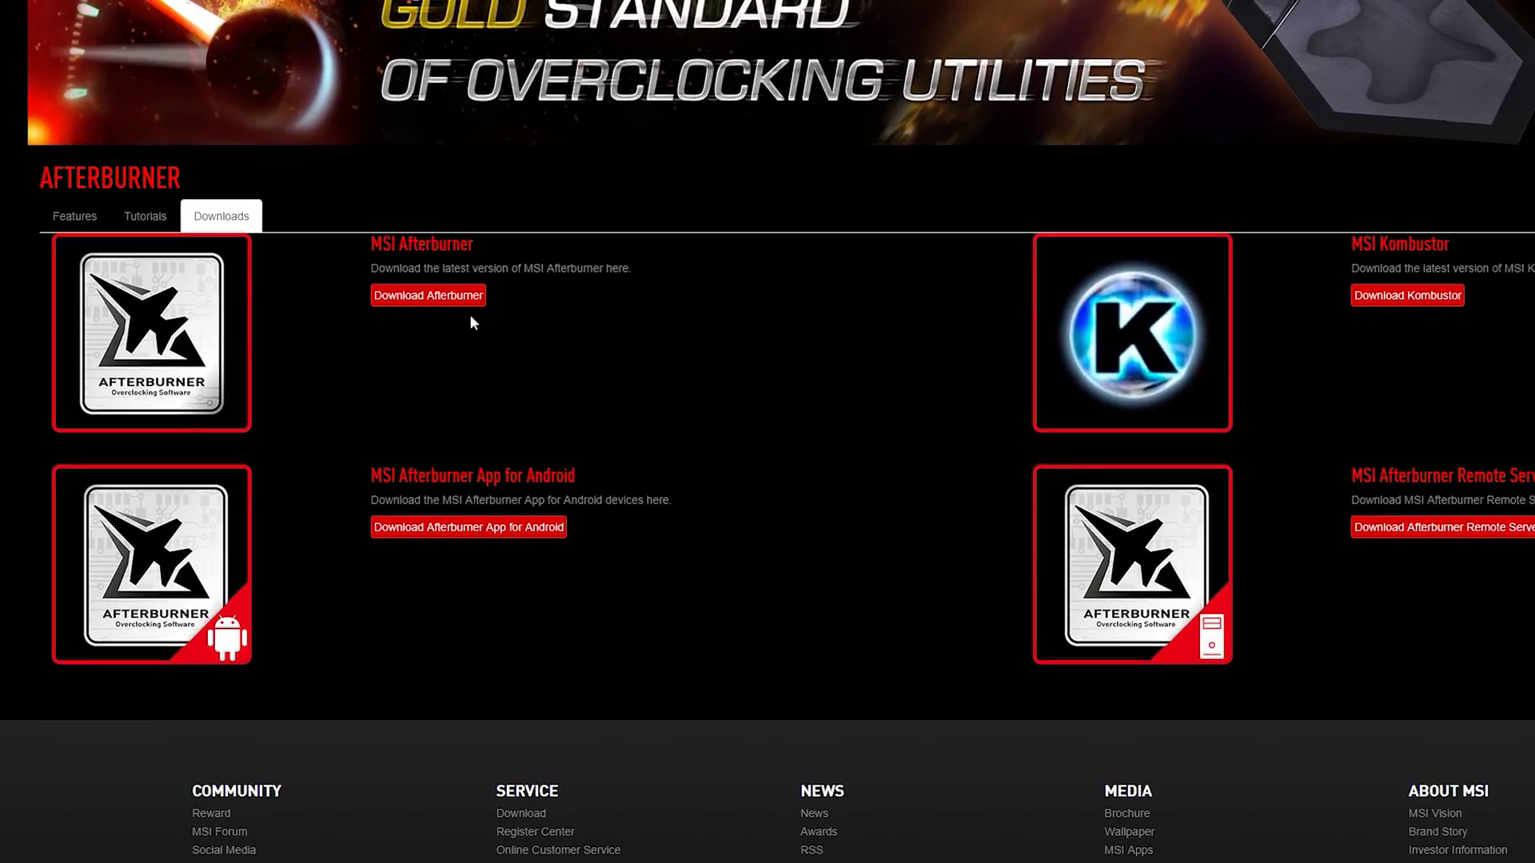
{"action": "left_click", "coordinate": [434, 297]}
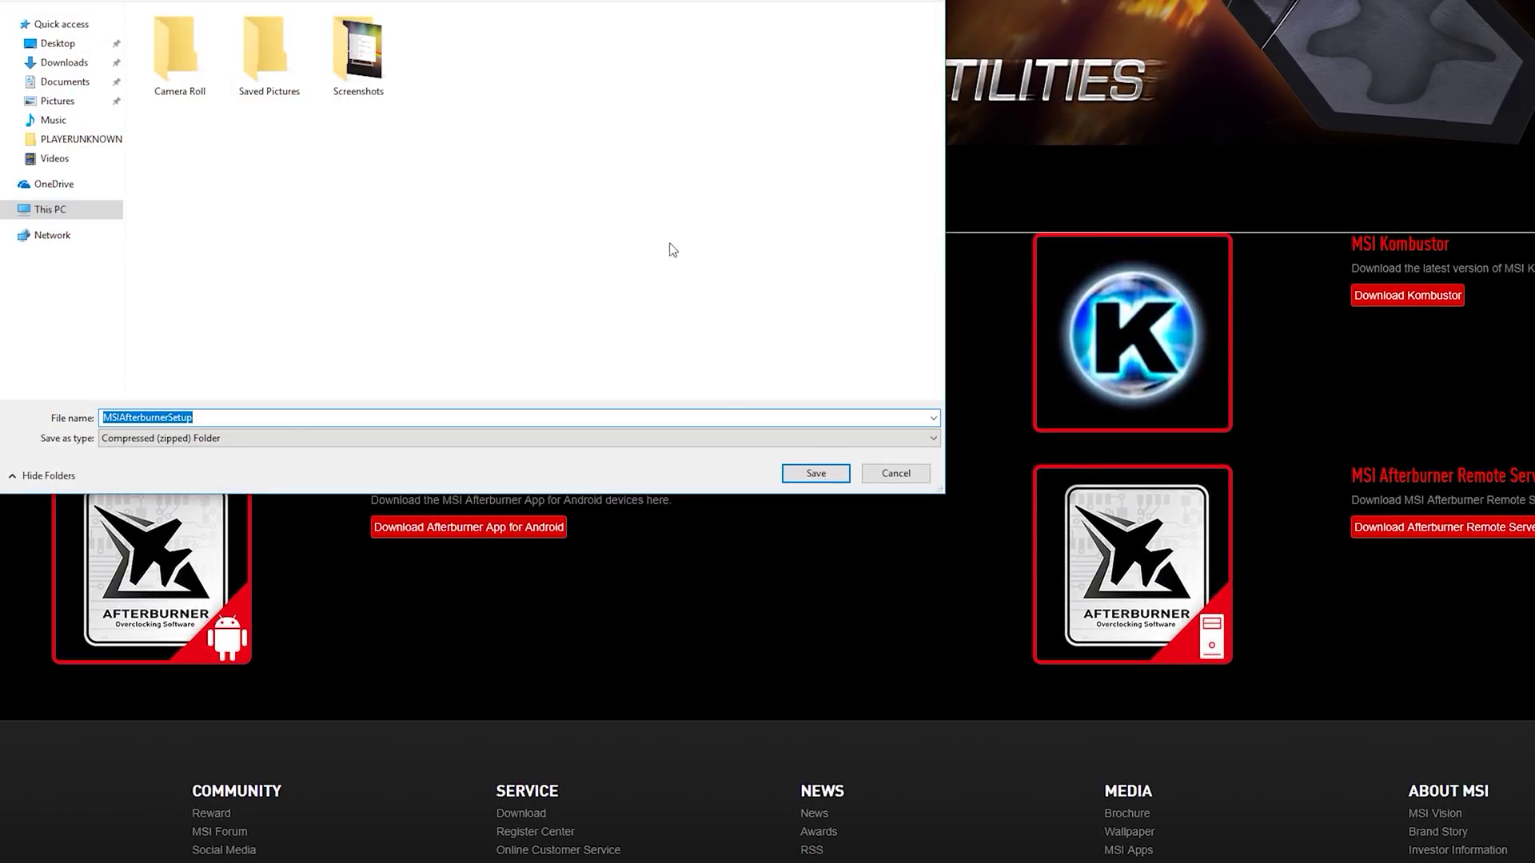
{"action": "left_click", "coordinate": [64, 63]}
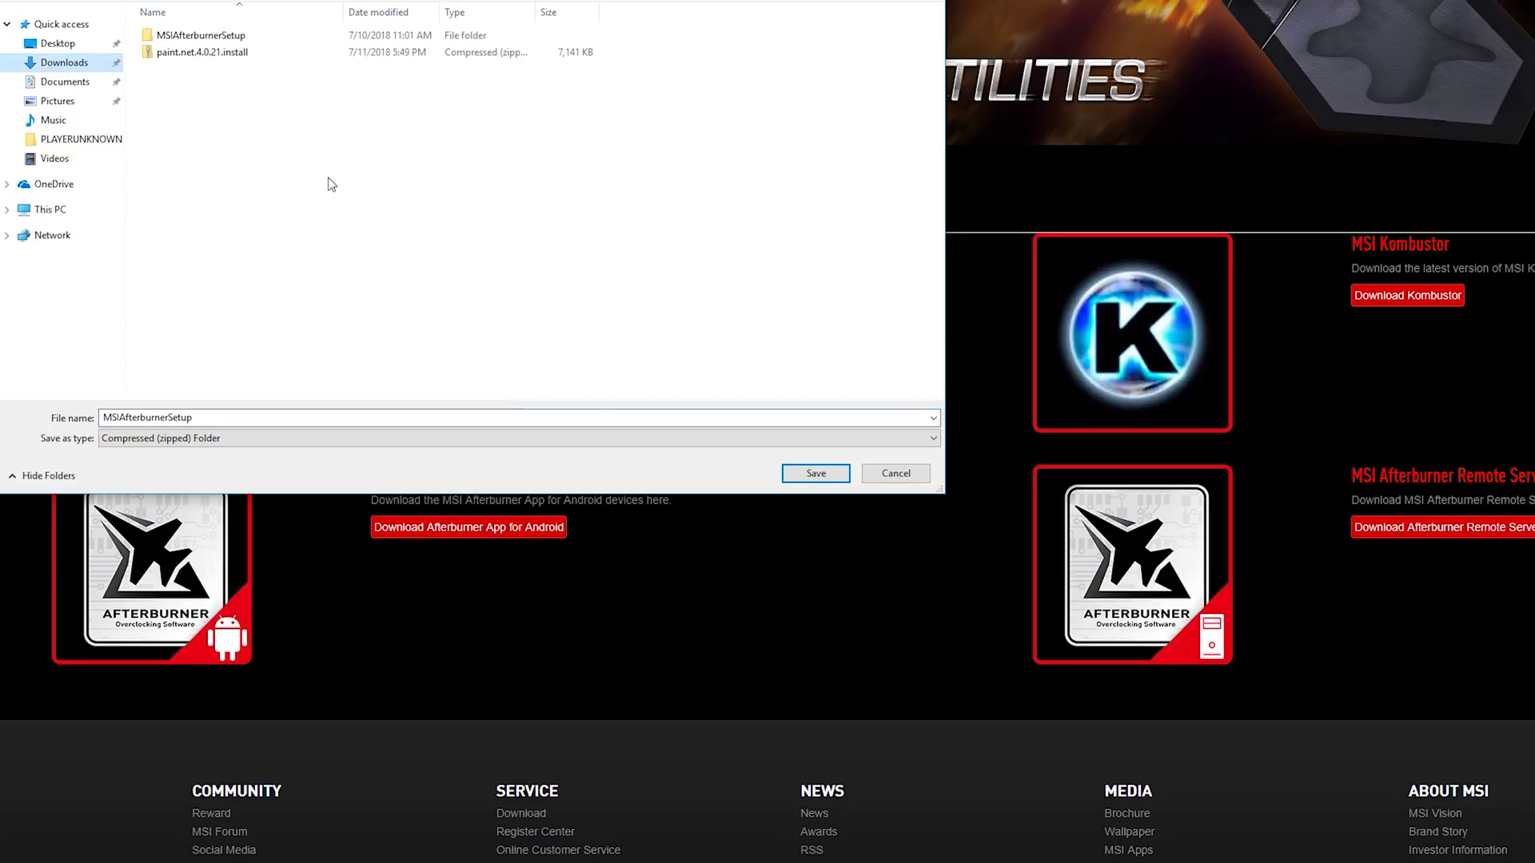
{"action": "left_click", "coordinate": [808, 473]}
{"action": "scroll", "coordinate": [899, 426], "scroll_direction": "down", "scroll_amount": 1}
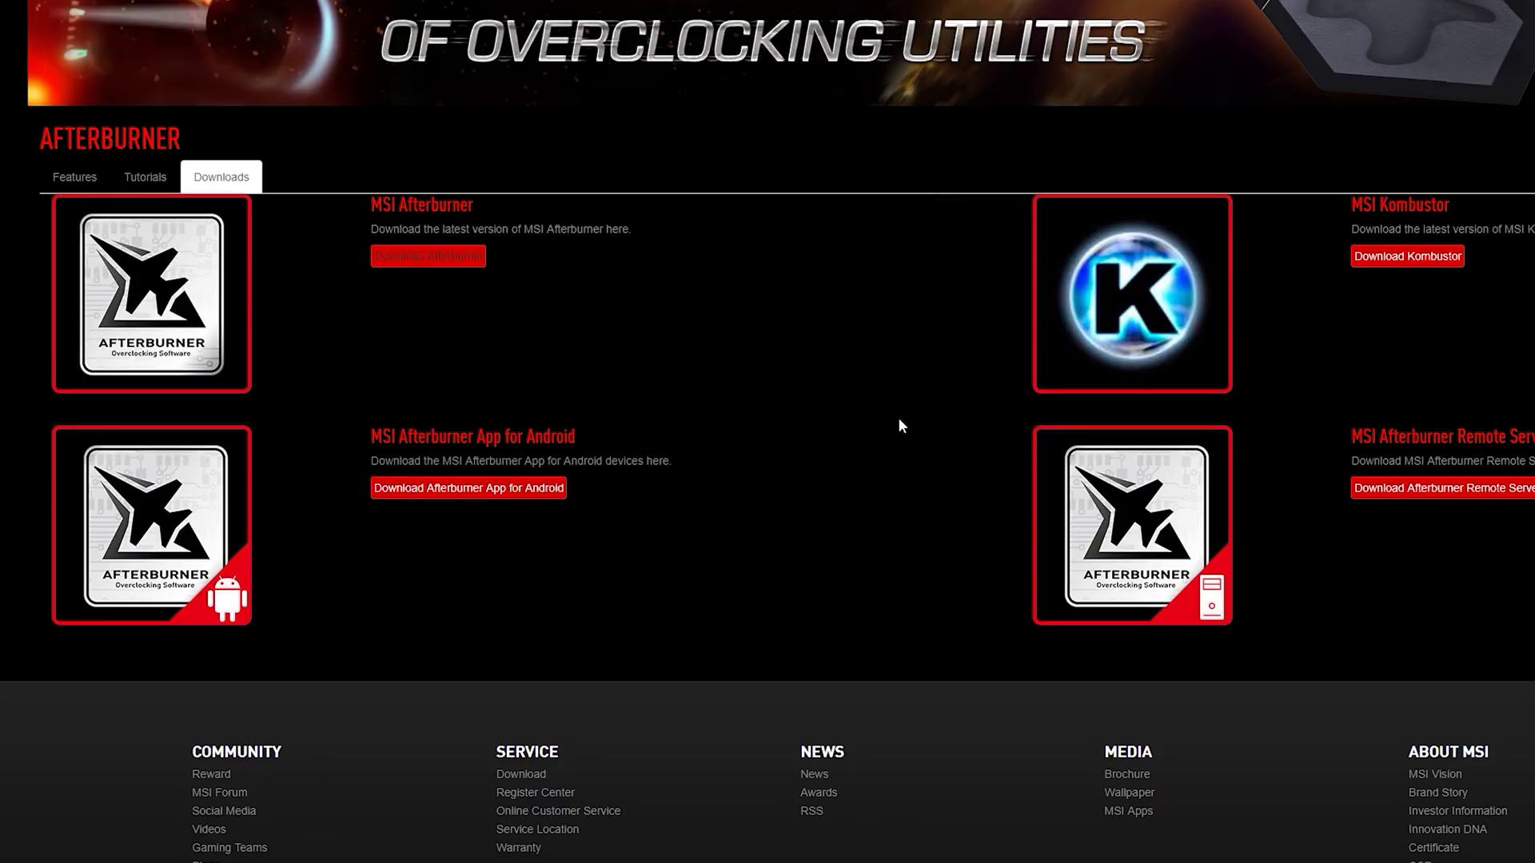
{"action": "scroll", "coordinate": [898, 425], "scroll_direction": "down", "scroll_amount": 3}
{"action": "left_click", "coordinate": [115, 809]}
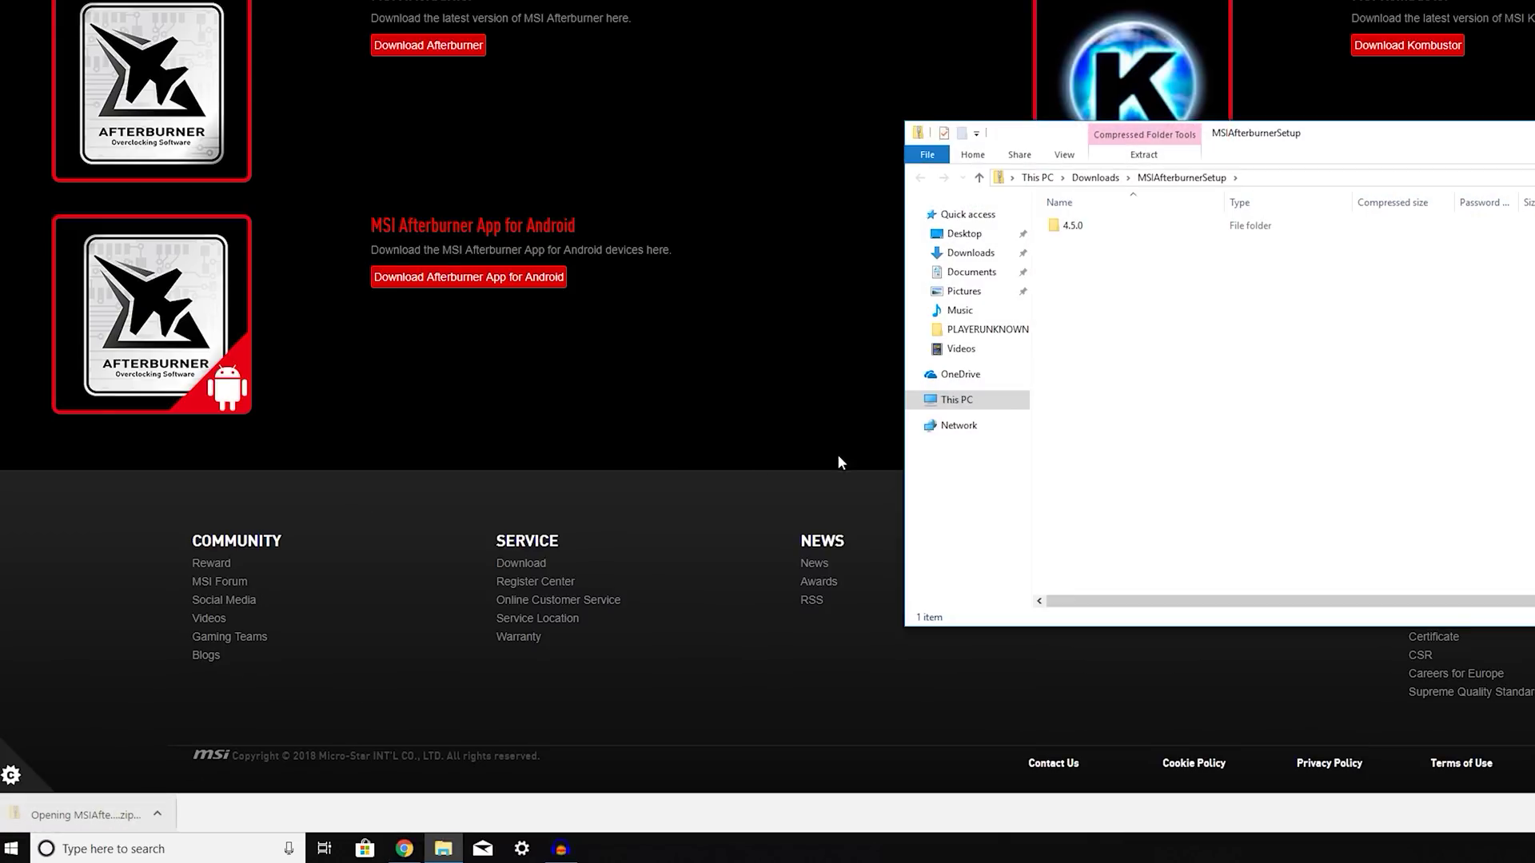
Step: Extract the zip's 4.5.0 folder, replacing the existing file, and run MSIAfterburnerSetup450
{"action": "left_click", "coordinate": [1111, 236]}
{"action": "double_click", "coordinate": [1112, 236]}
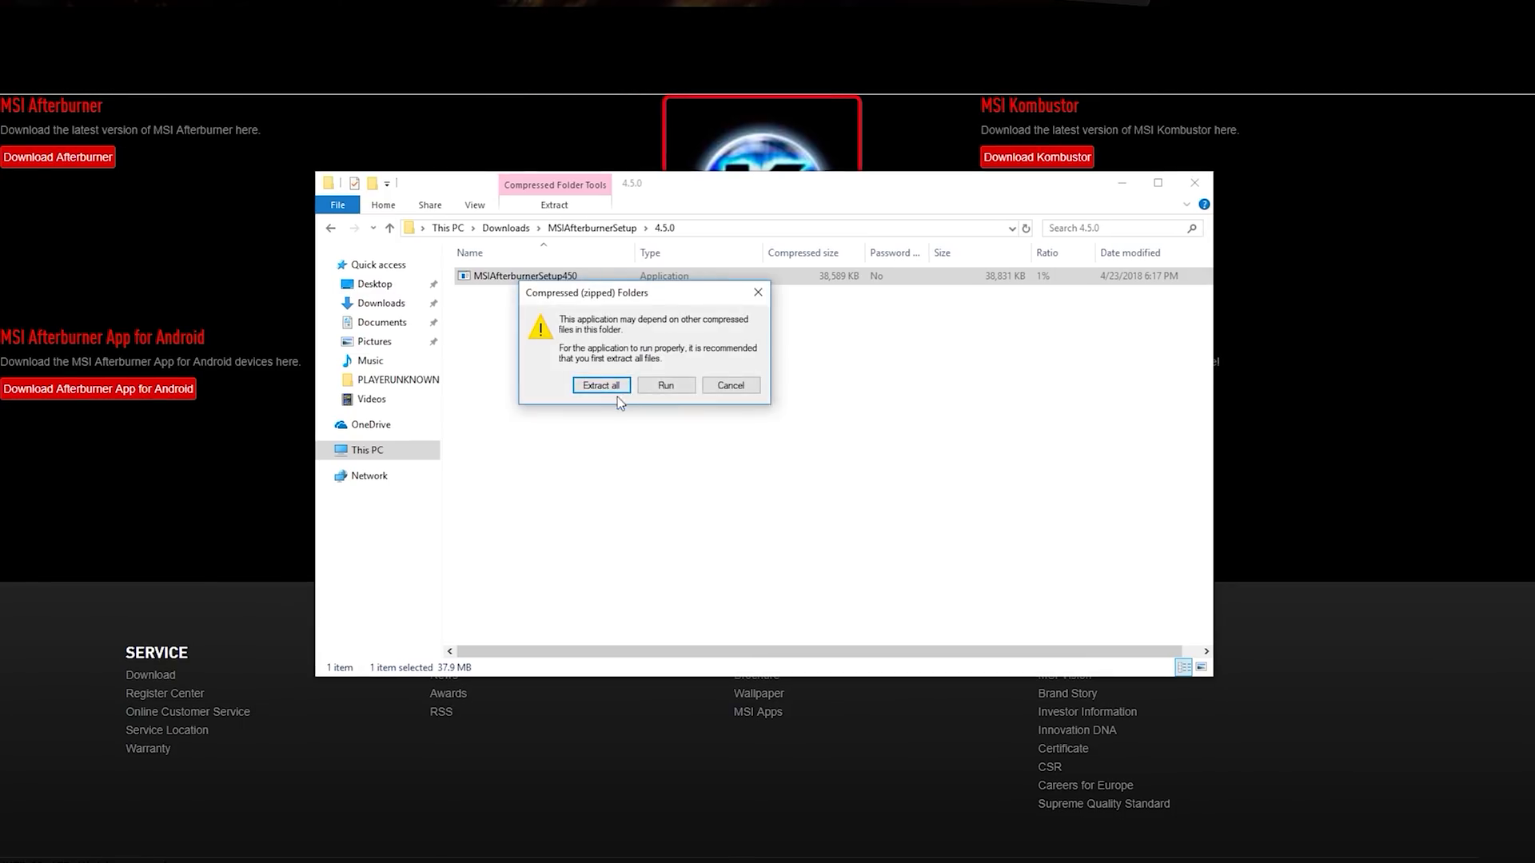
{"action": "left_click", "coordinate": [608, 389]}
{"action": "left_click", "coordinate": [787, 511]}
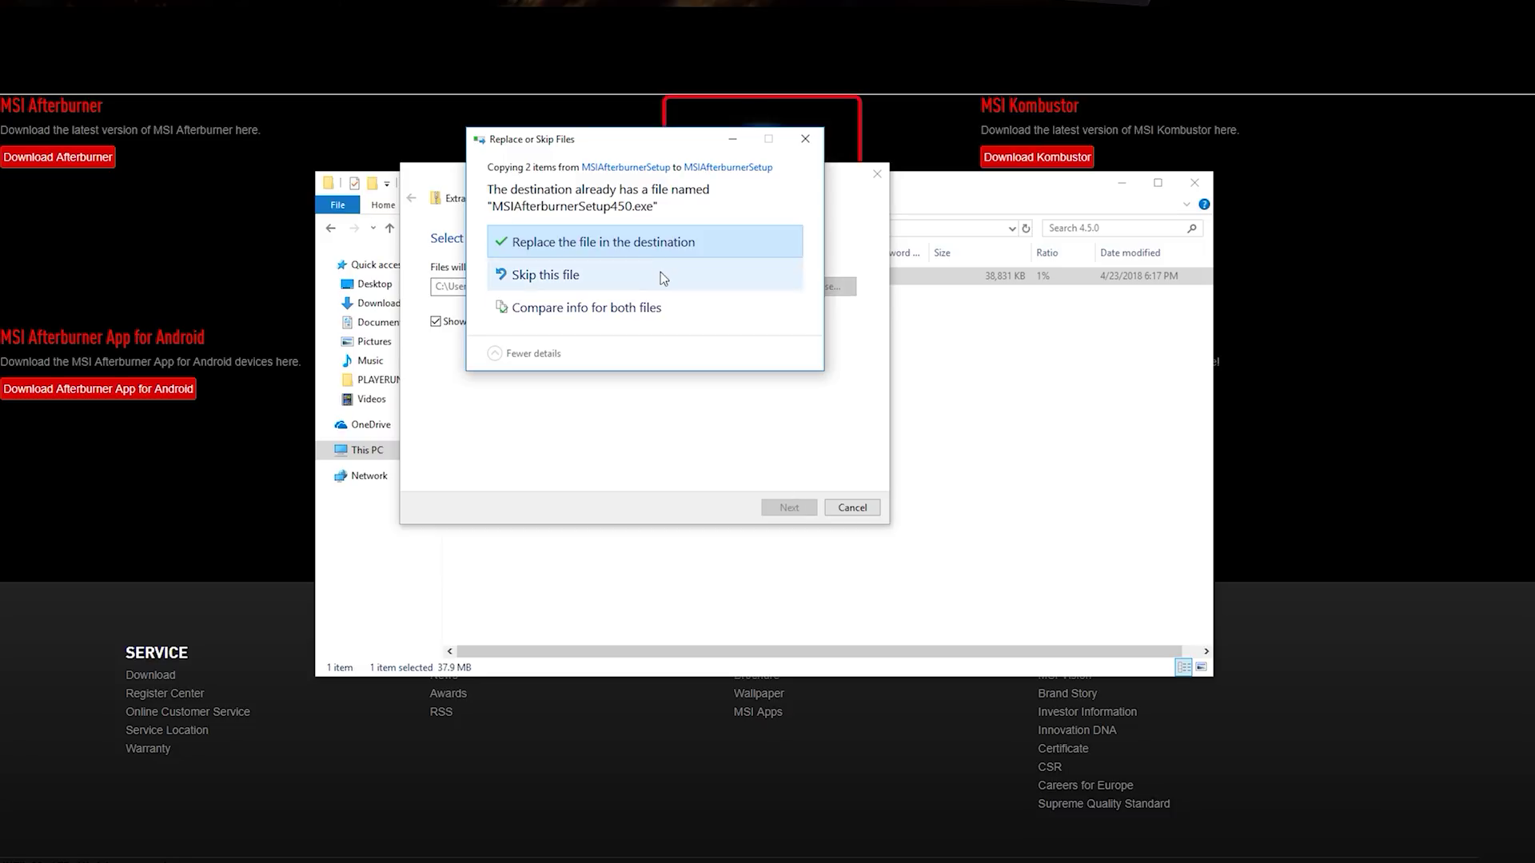
{"action": "left_click", "coordinate": [615, 244]}
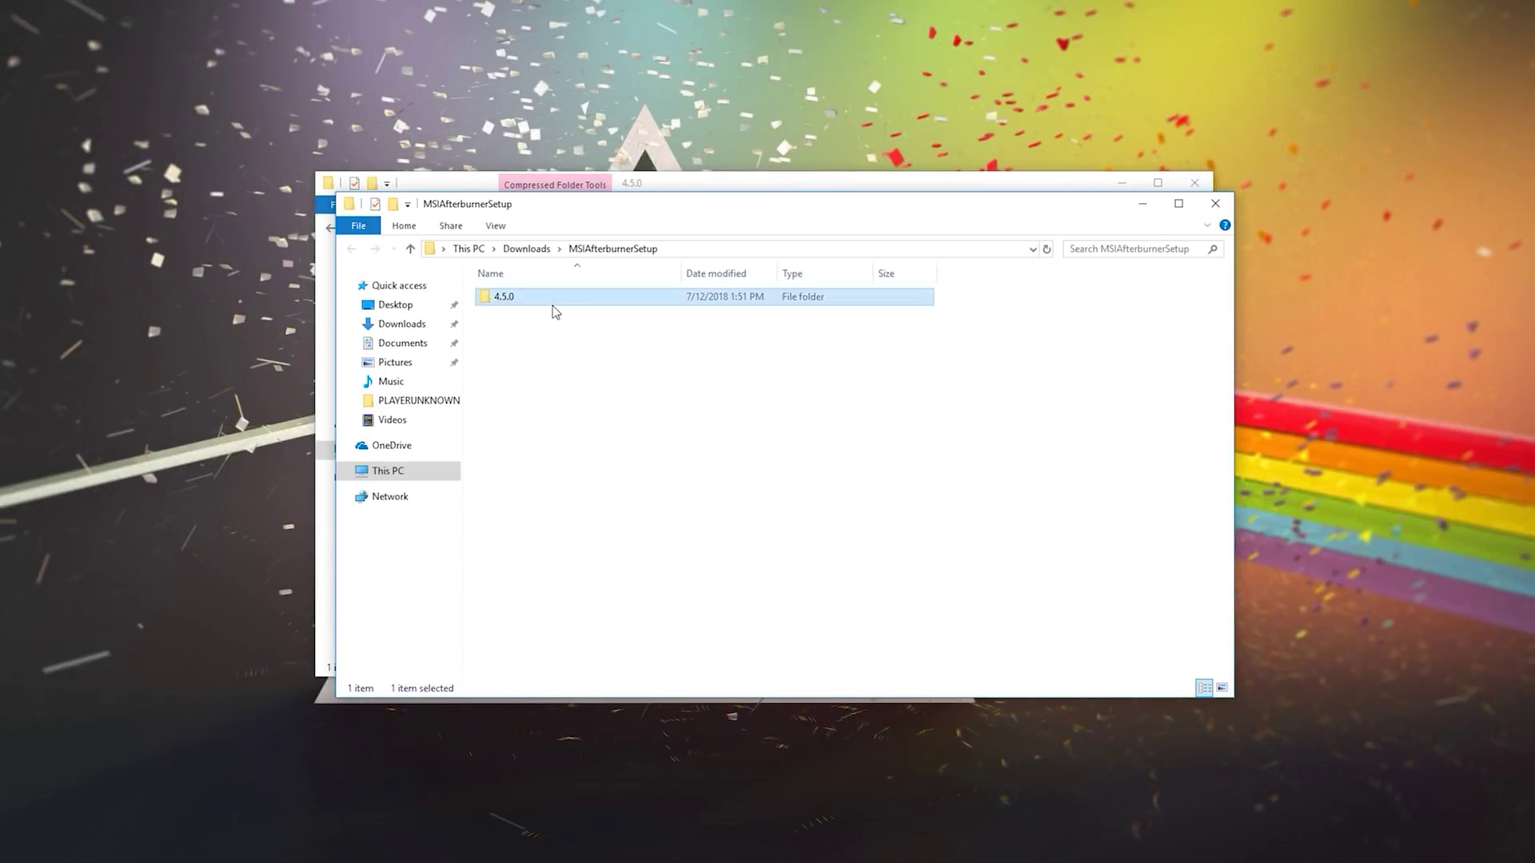
{"action": "double_click", "coordinate": [553, 306]}
{"action": "double_click", "coordinate": [529, 300]}
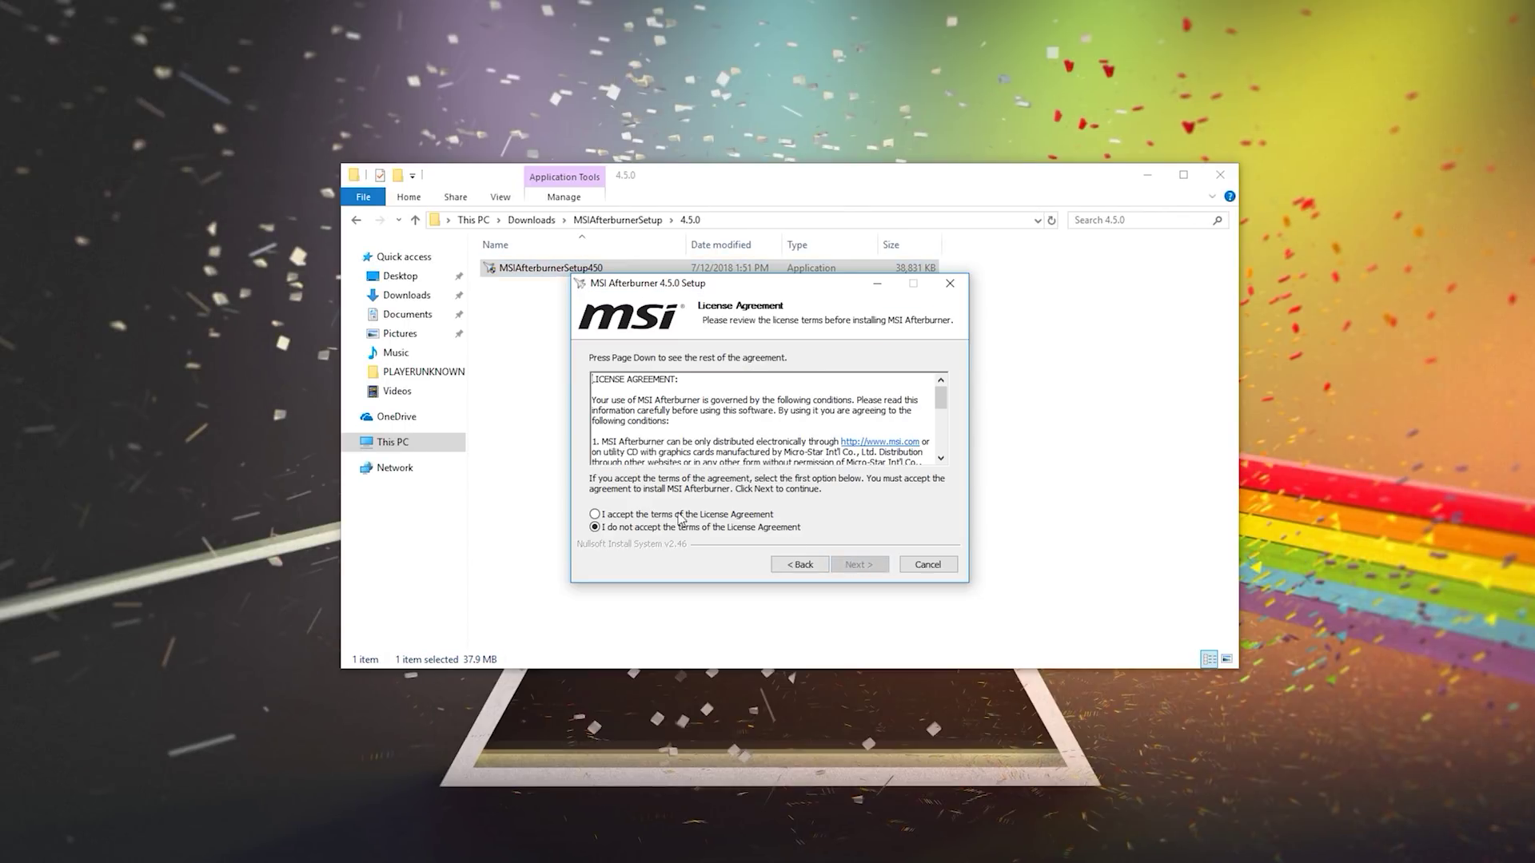
Step: Accept the license and install MSI Afterburner 4.5.0 with both components in the default folder
{"action": "left_click", "coordinate": [621, 516]}
{"action": "scroll", "coordinate": [946, 403], "scroll_direction": "down", "scroll_amount": 8}
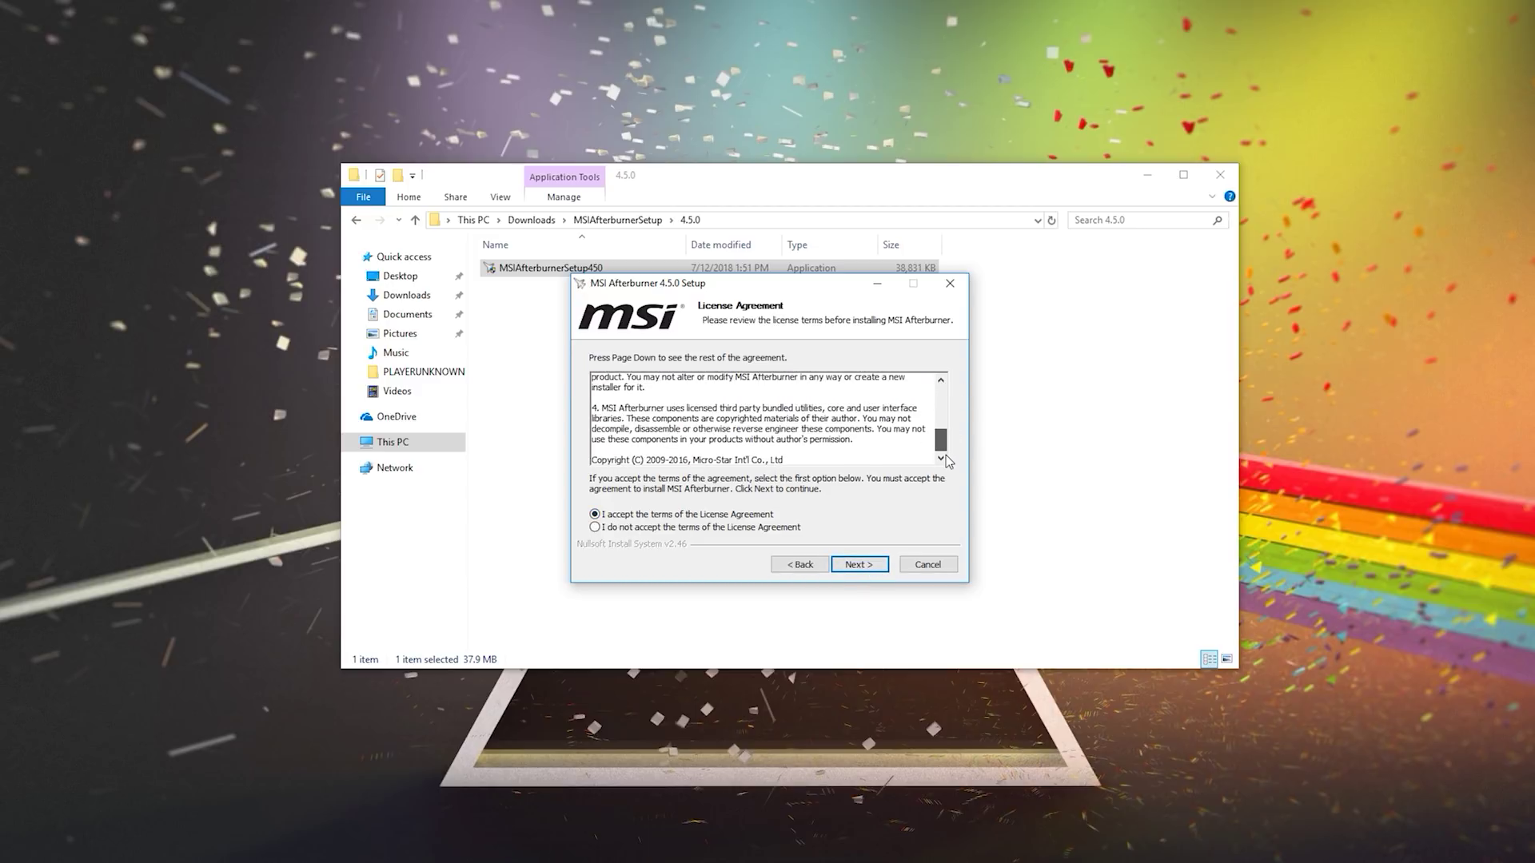
{"action": "scroll", "coordinate": [945, 404], "scroll_direction": "up", "scroll_amount": 8}
{"action": "left_click", "coordinate": [862, 564]}
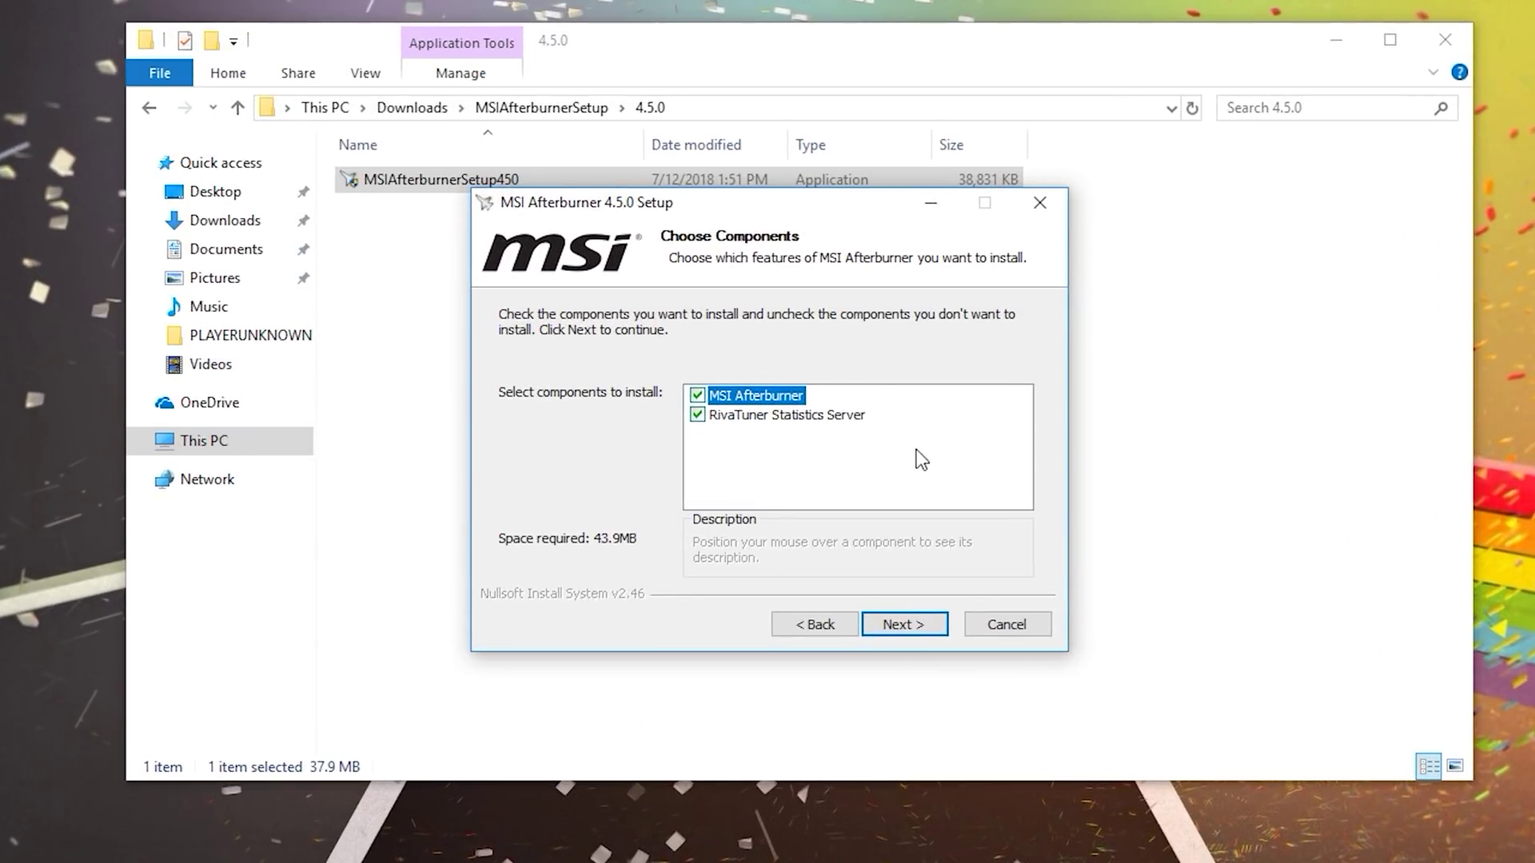
{"action": "left_click", "coordinate": [697, 415]}
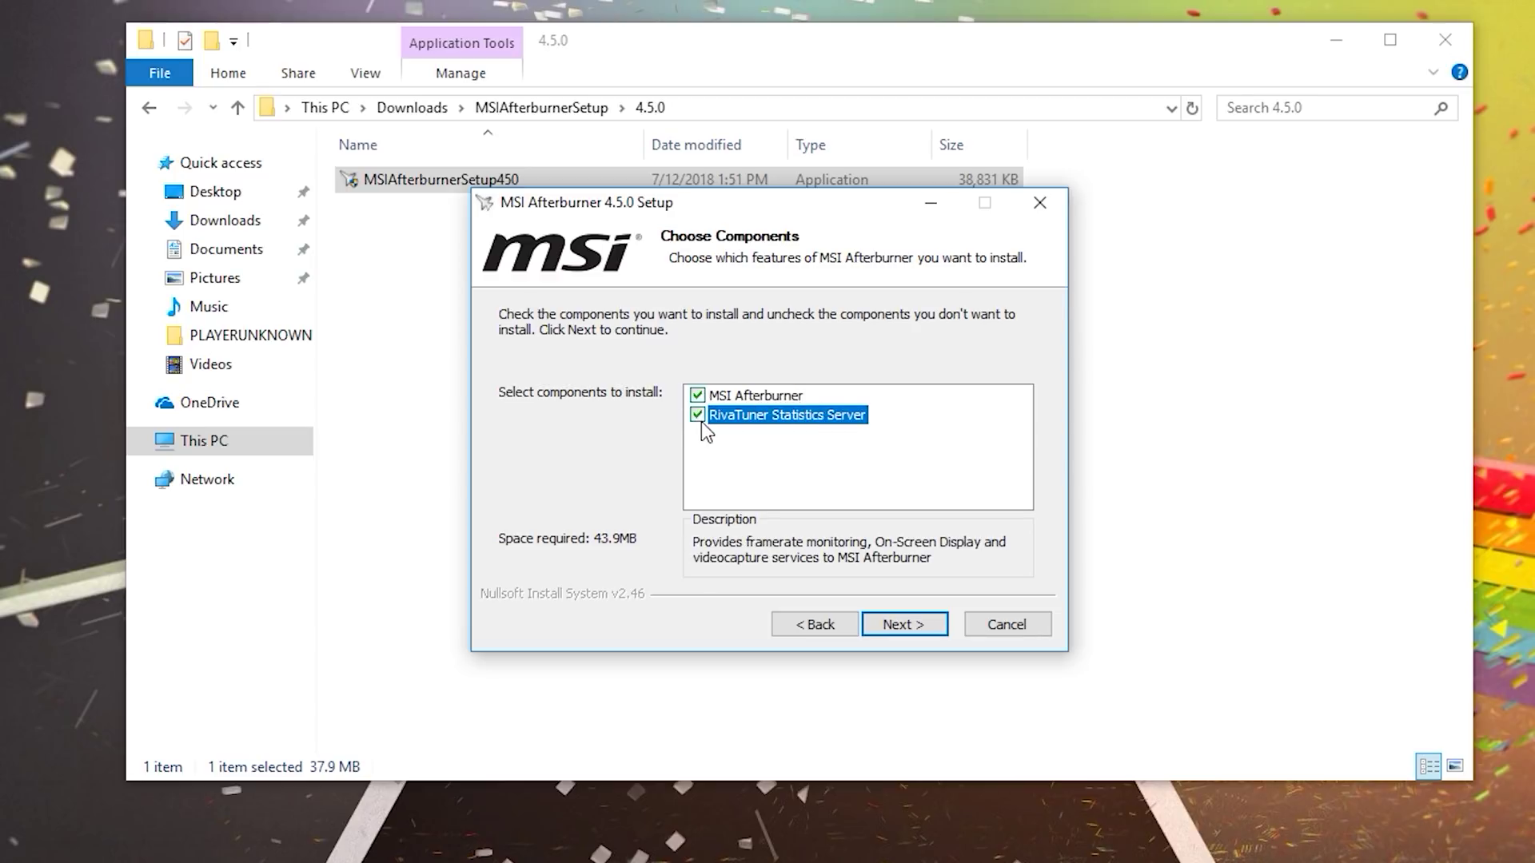
{"action": "left_click", "coordinate": [899, 629]}
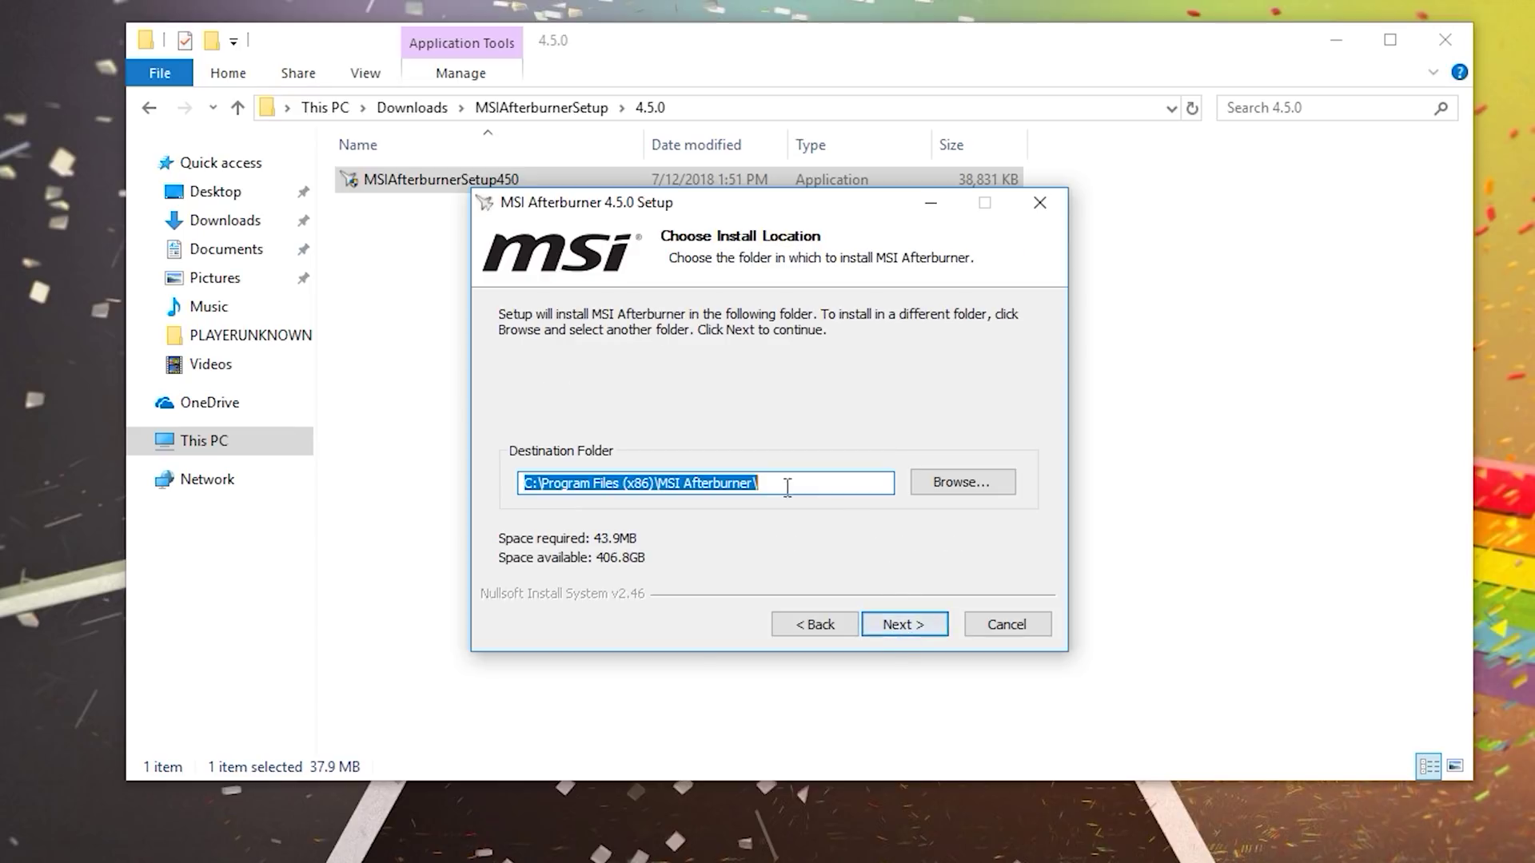
{"action": "left_click", "coordinate": [898, 625]}
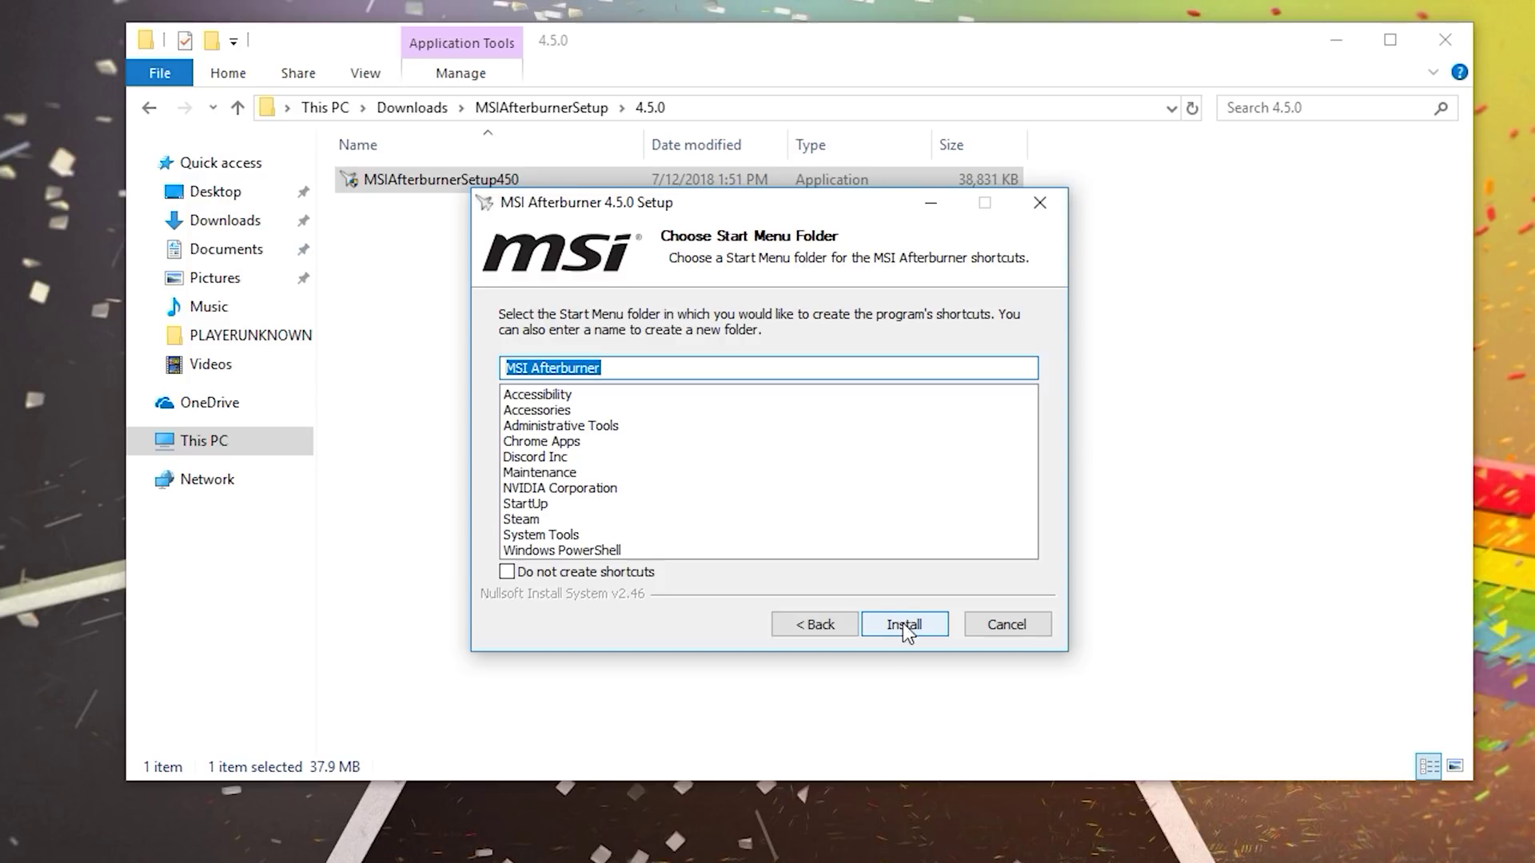
{"action": "left_click", "coordinate": [919, 634]}
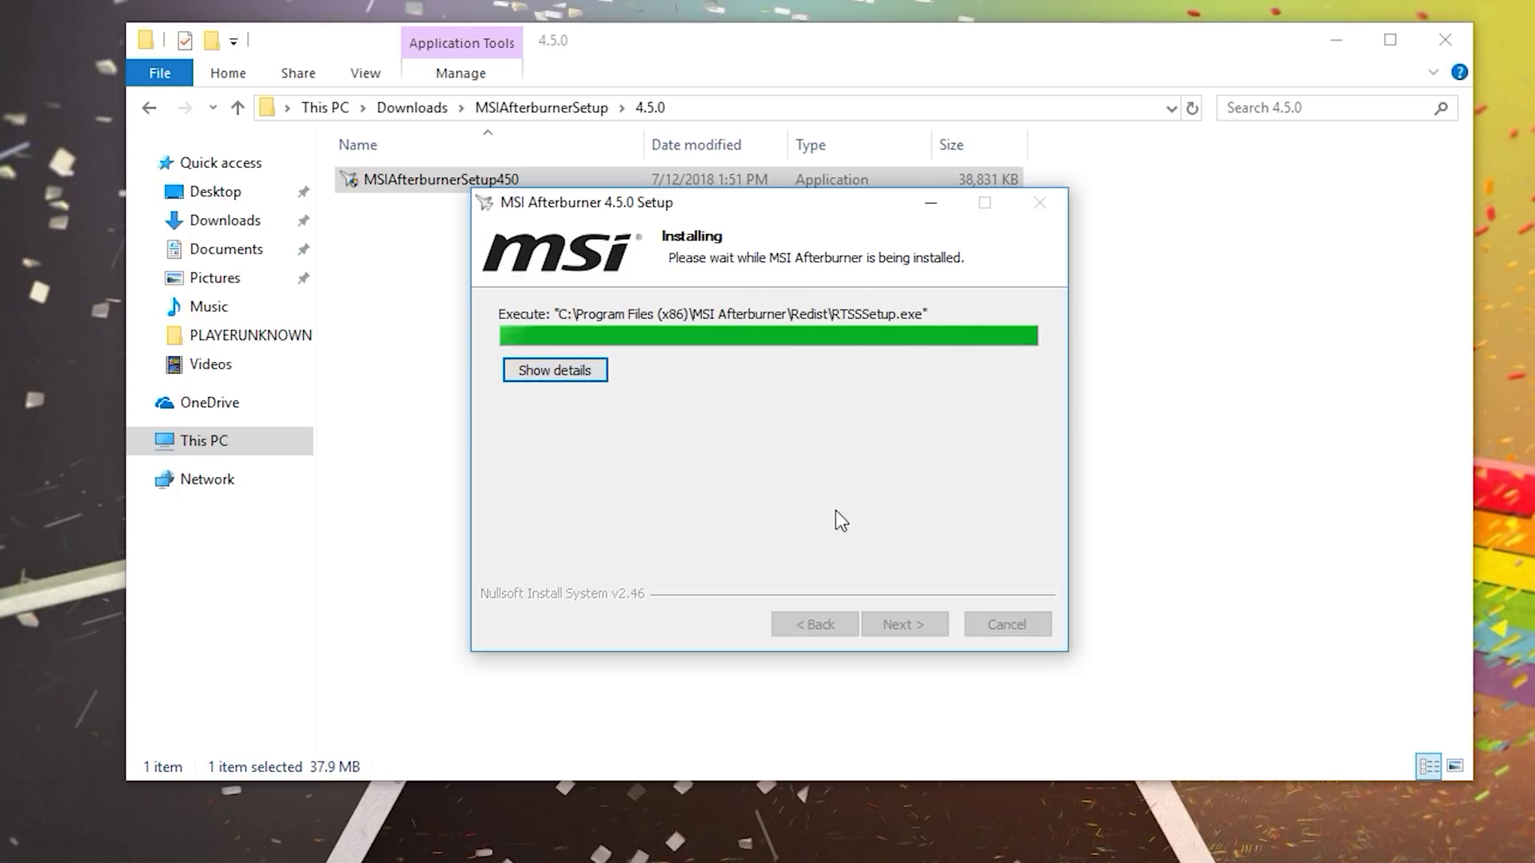
Step: Install RivaTuner Statistics Server 7.1.0, accepting its license and keeping the default folder
{"action": "left_click", "coordinate": [789, 485]}
{"action": "left_click", "coordinate": [888, 622]}
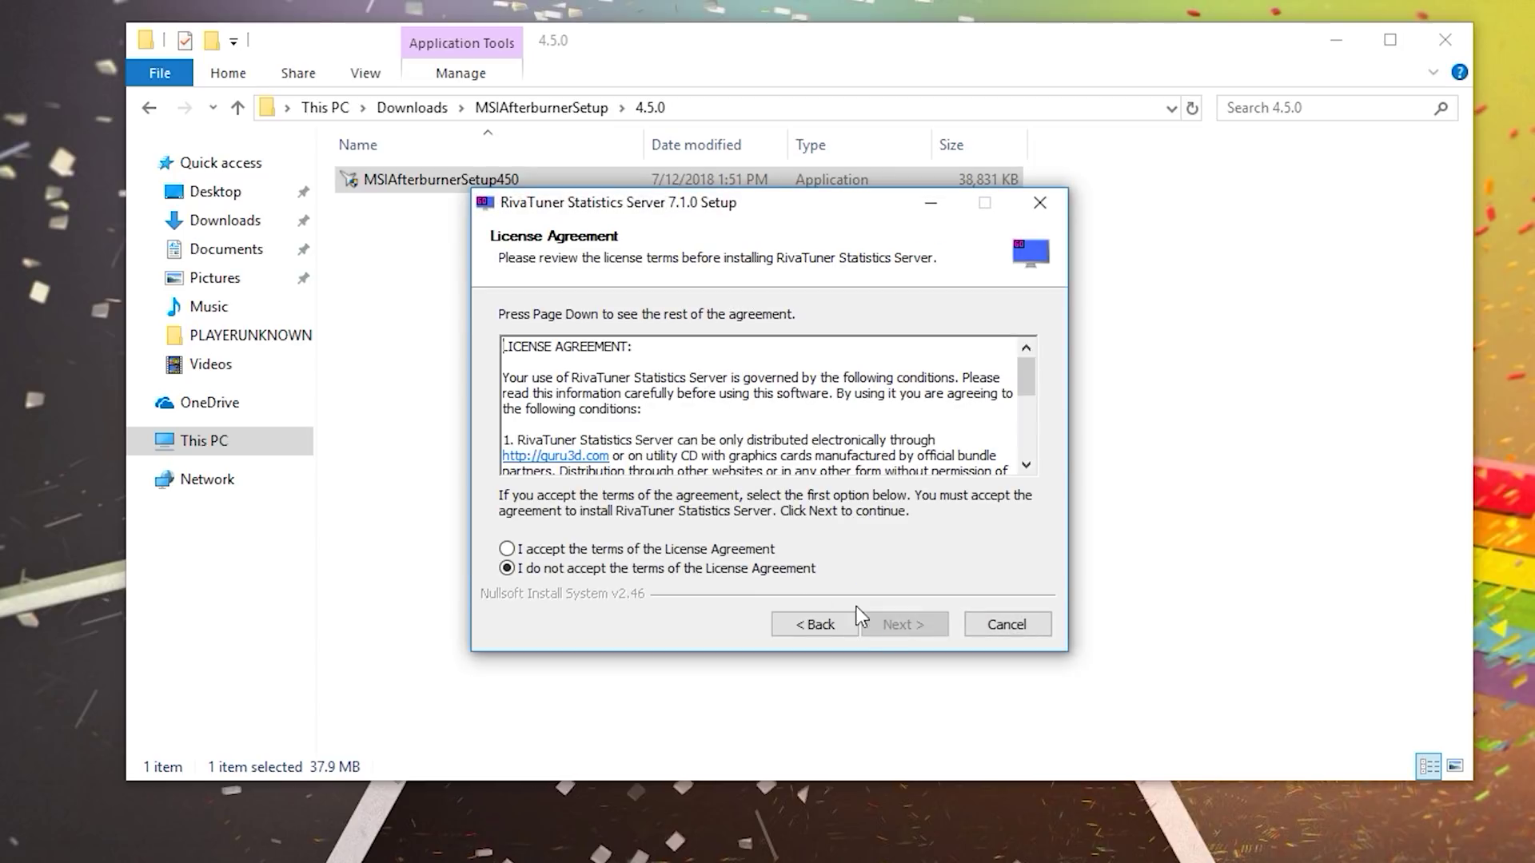
{"action": "left_click", "coordinate": [506, 551]}
{"action": "left_click", "coordinate": [890, 622]}
{"action": "left_click", "coordinate": [890, 622]}
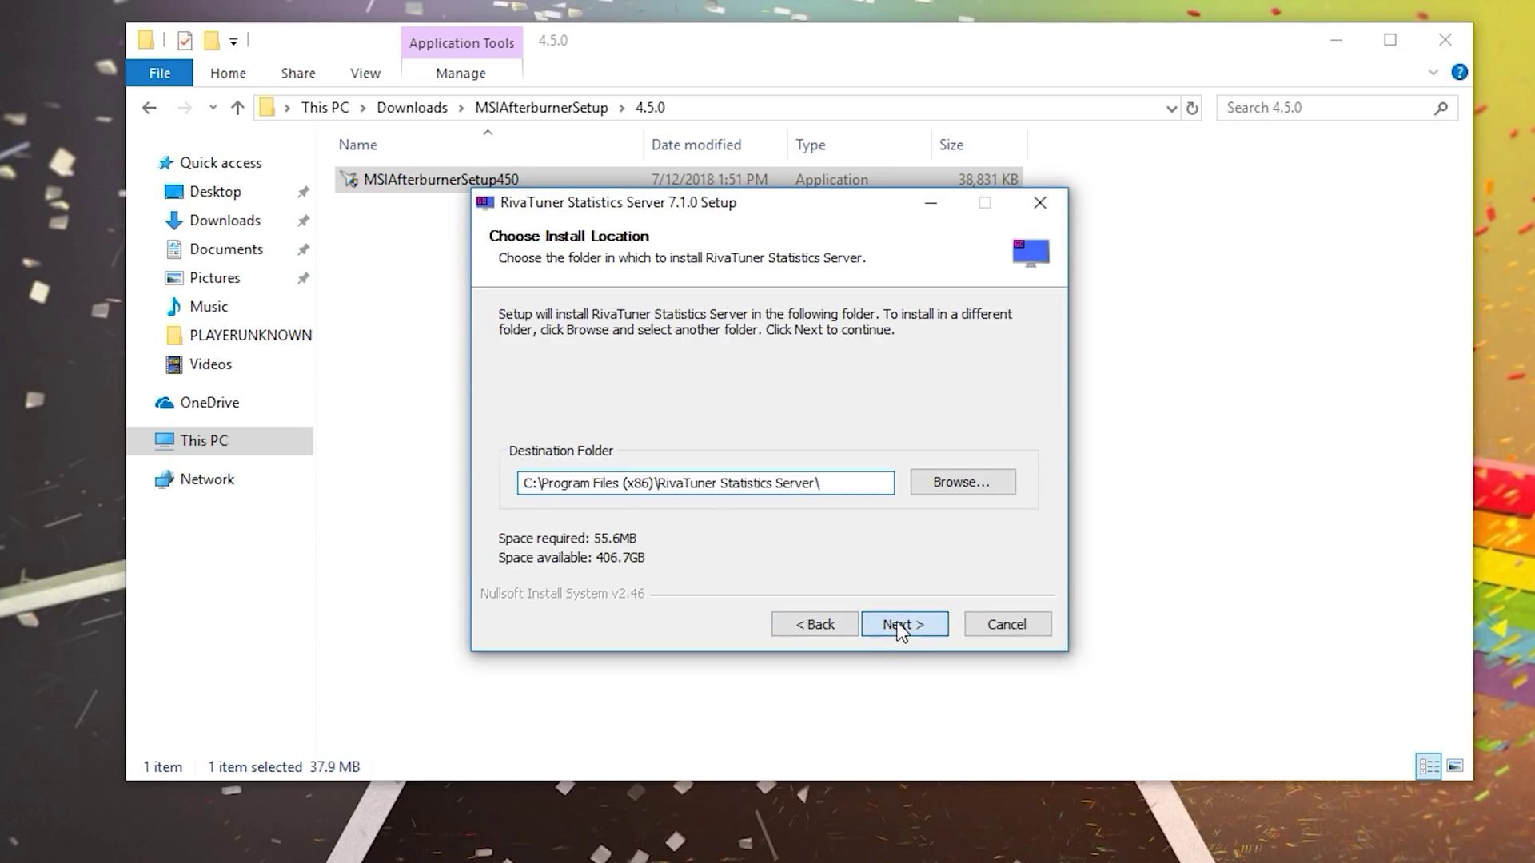
{"action": "left_click", "coordinate": [897, 622]}
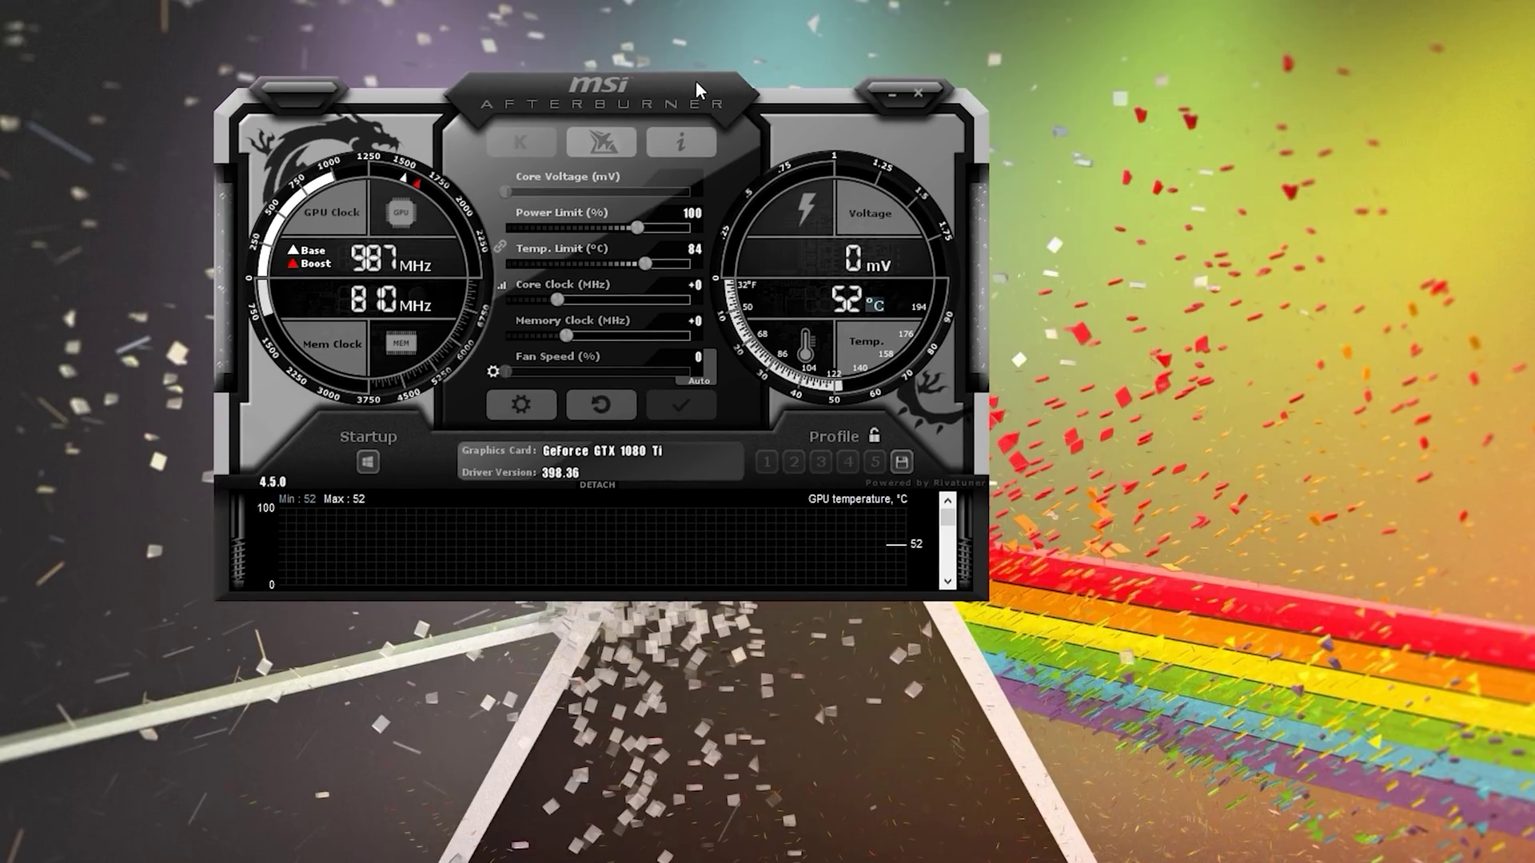
Step: Detach the hardware monitor into its own window and make it taller
{"action": "left_click", "coordinate": [593, 485]}
{"action": "left_click_drag", "start_coordinate": [644, 588], "coordinate": [646, 859]}
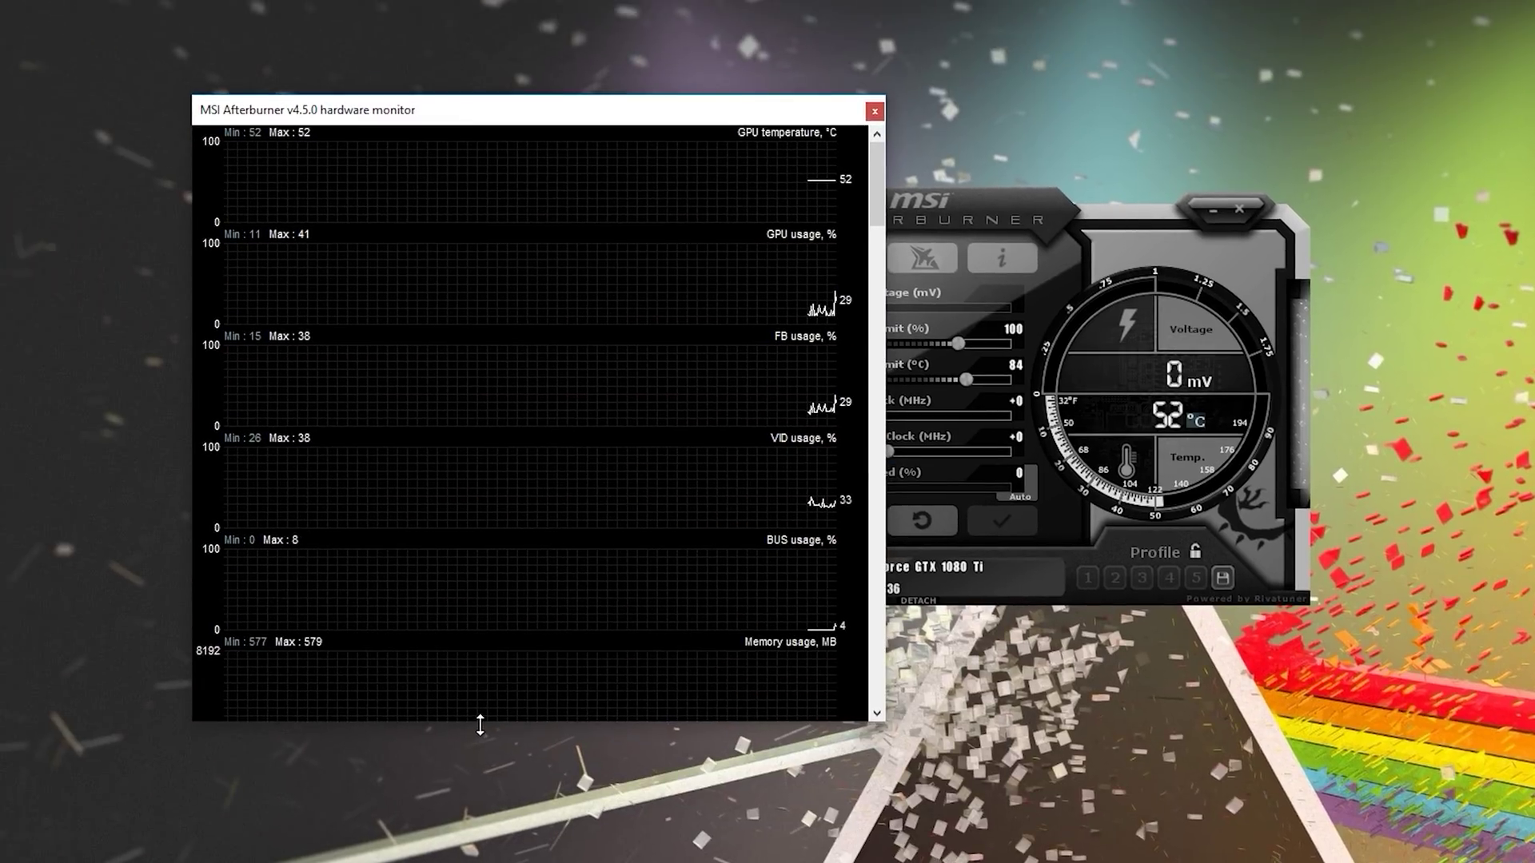
{"action": "left_click_drag", "start_coordinate": [477, 723], "coordinate": [479, 862]}
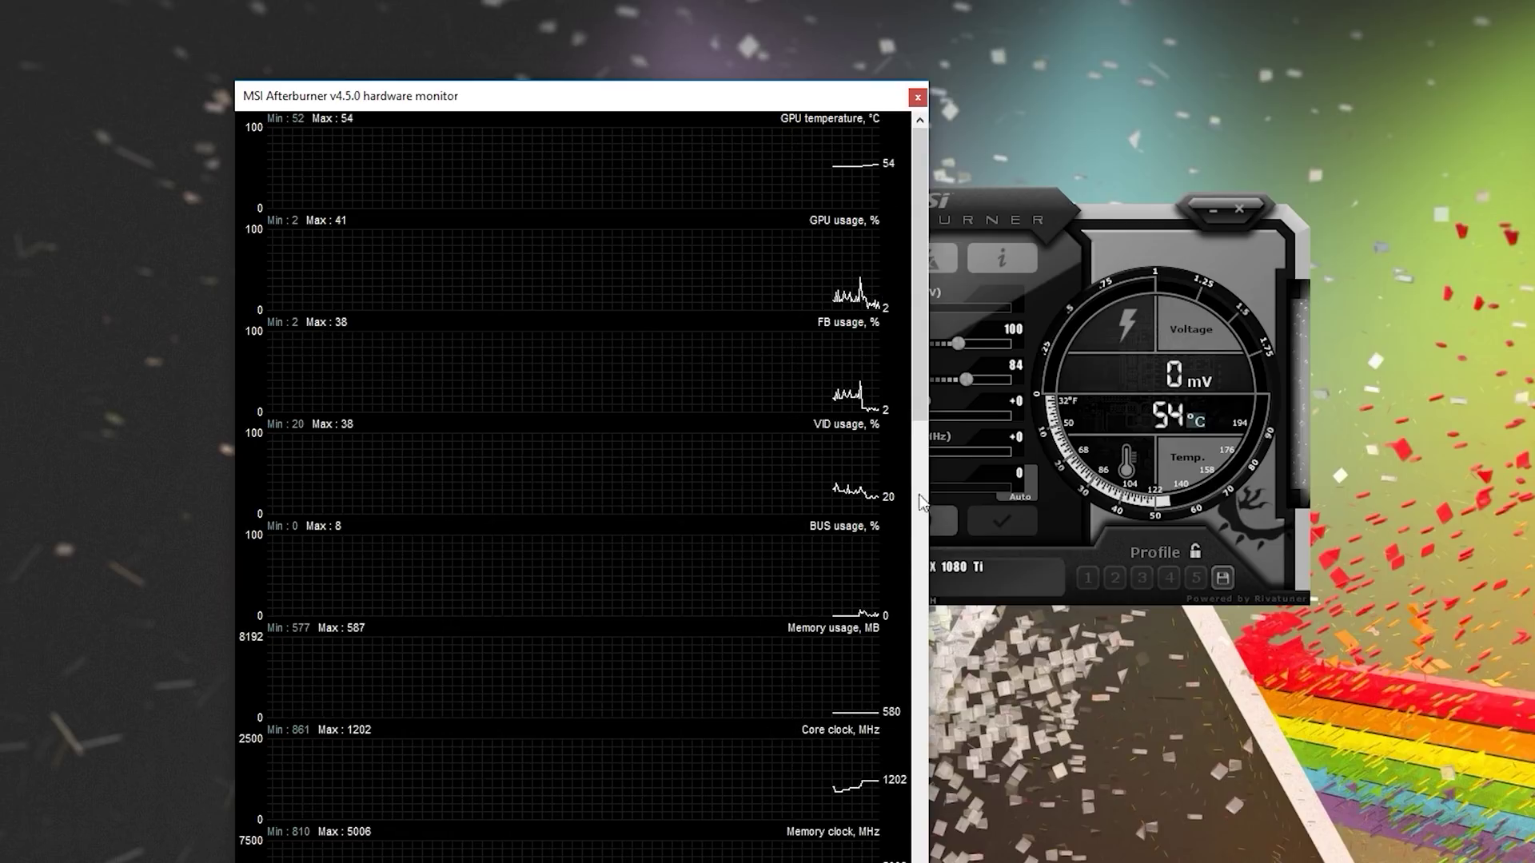
Step: Scroll through the GPU and CPU graphs, then move the monitor aside and the main window to the centre
{"action": "left_click_drag", "start_coordinate": [913, 410], "coordinate": [923, 780]}
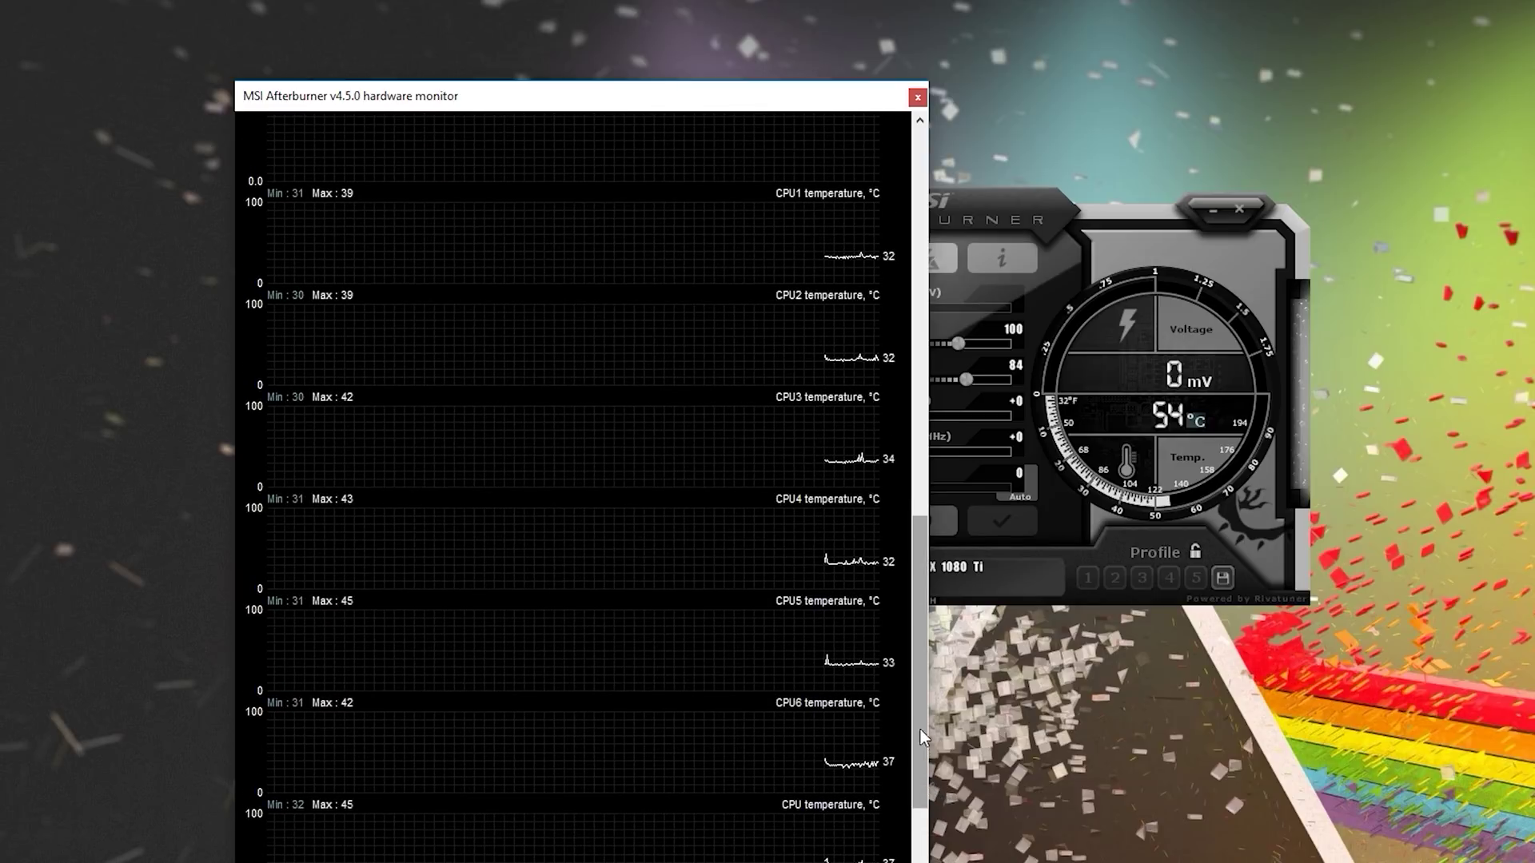
{"action": "left_click_drag", "start_coordinate": [923, 657], "coordinate": [918, 707]}
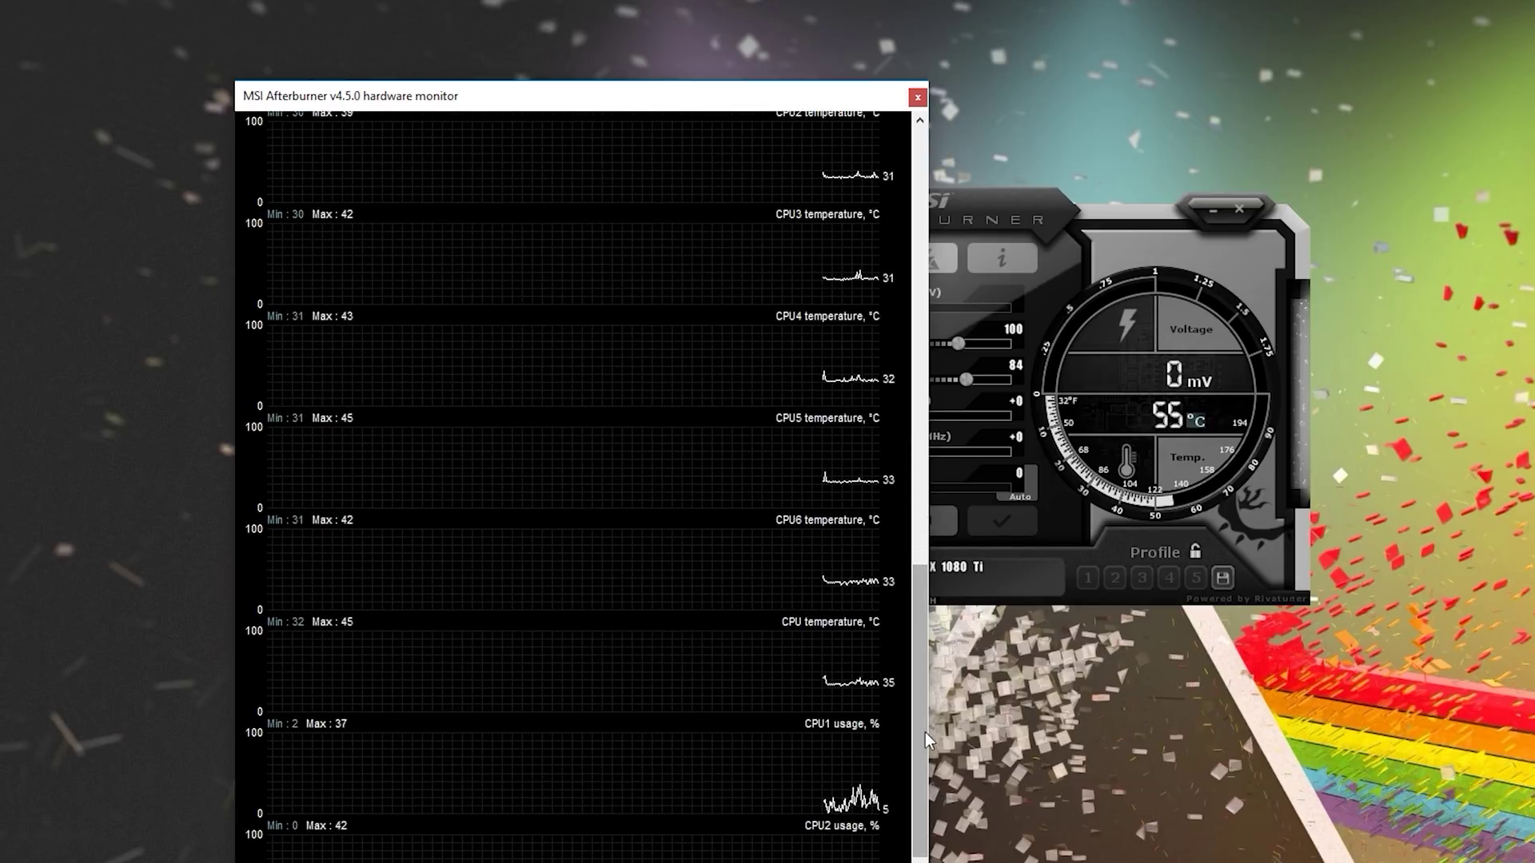
{"action": "left_click_drag", "start_coordinate": [913, 623], "coordinate": [924, 645]}
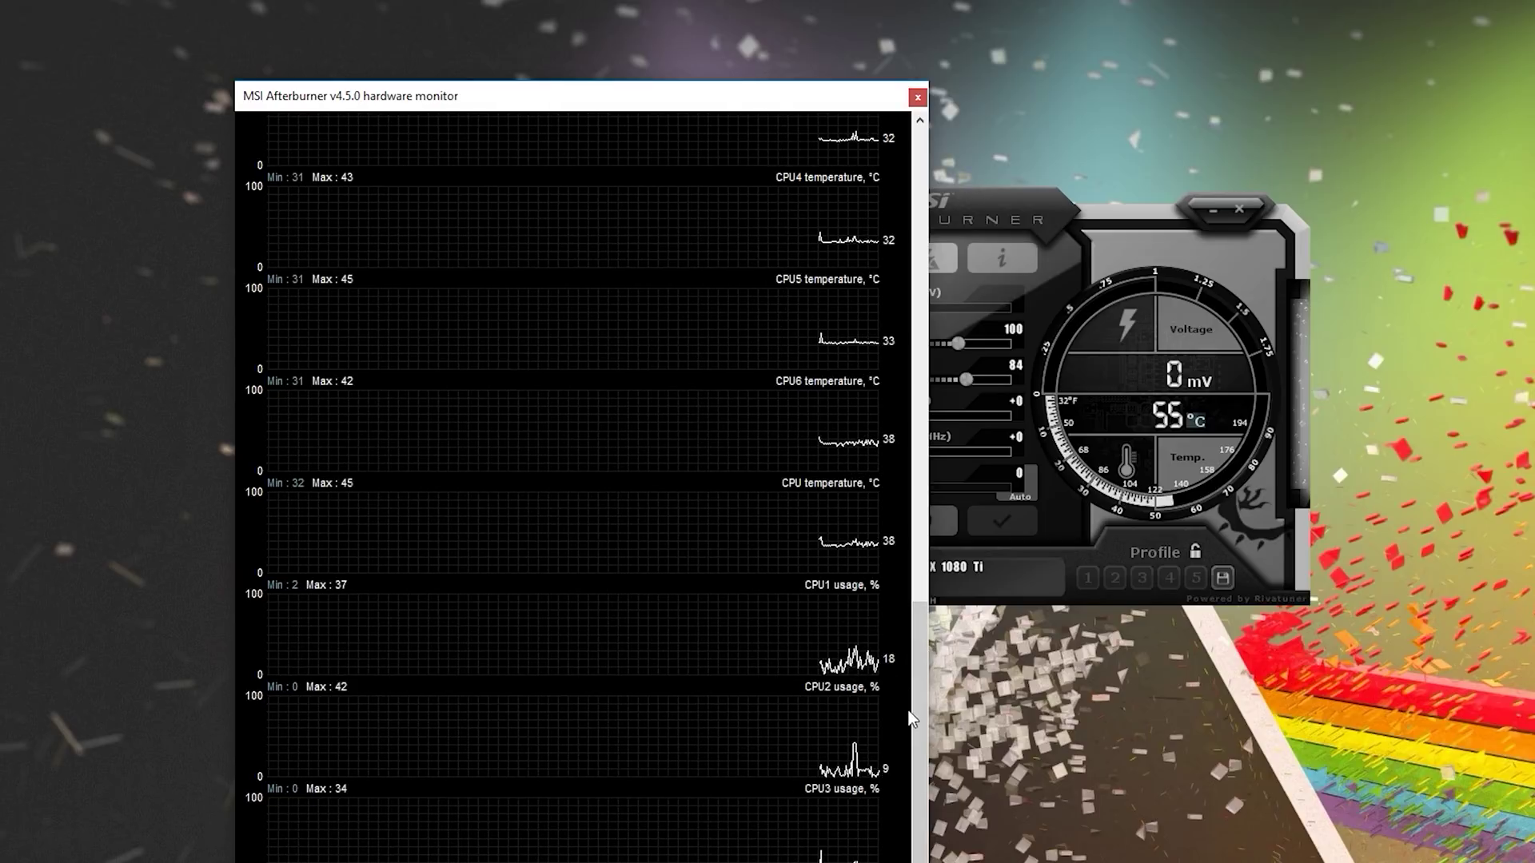
{"action": "left_click_drag", "start_coordinate": [921, 616], "coordinate": [924, 862]}
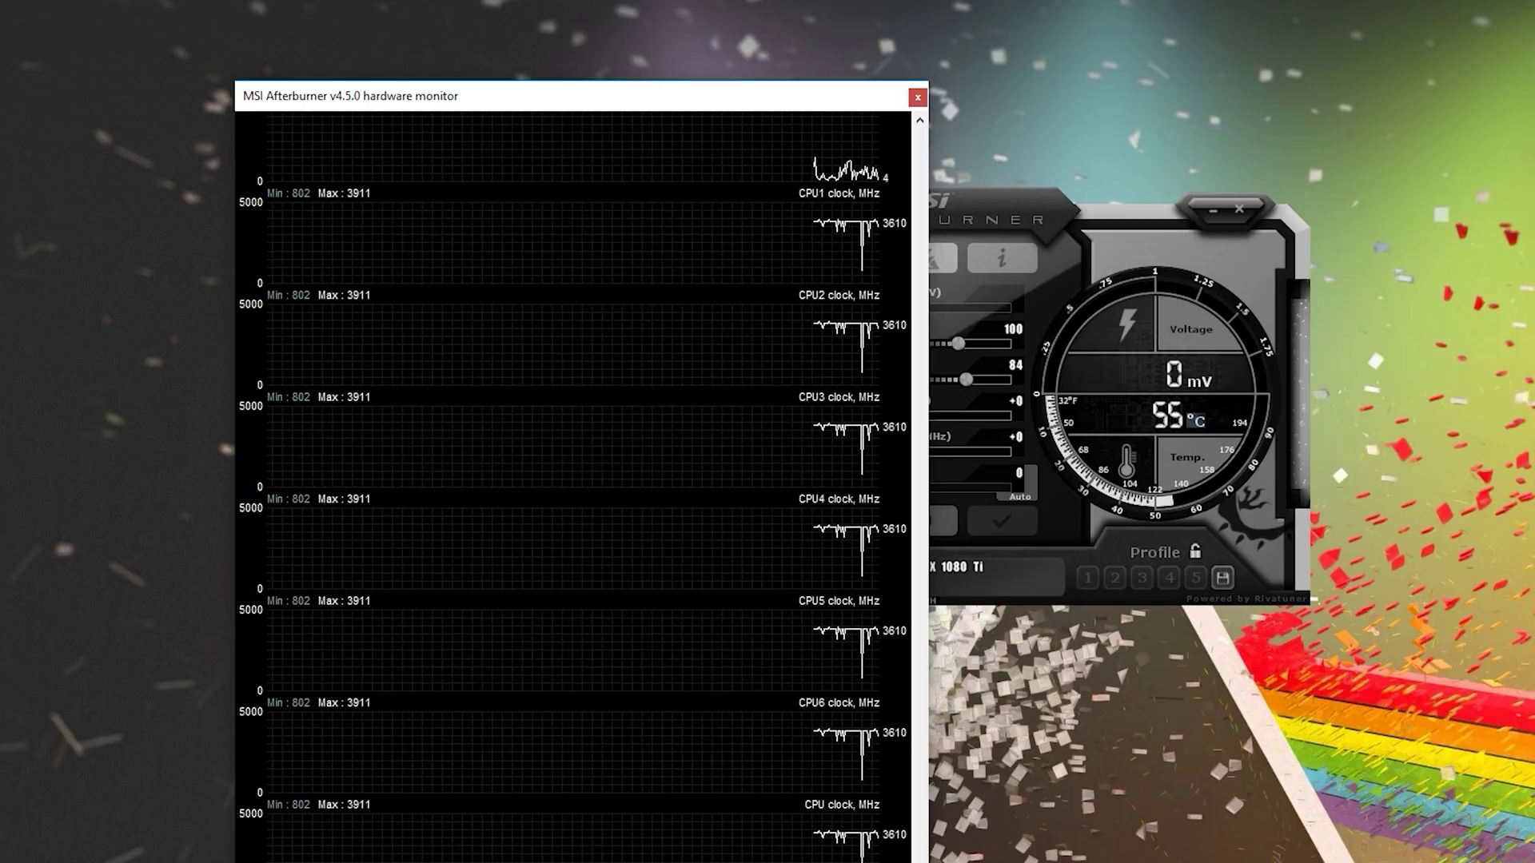
{"action": "left_click_drag", "start_coordinate": [924, 862], "coordinate": [928, 264]}
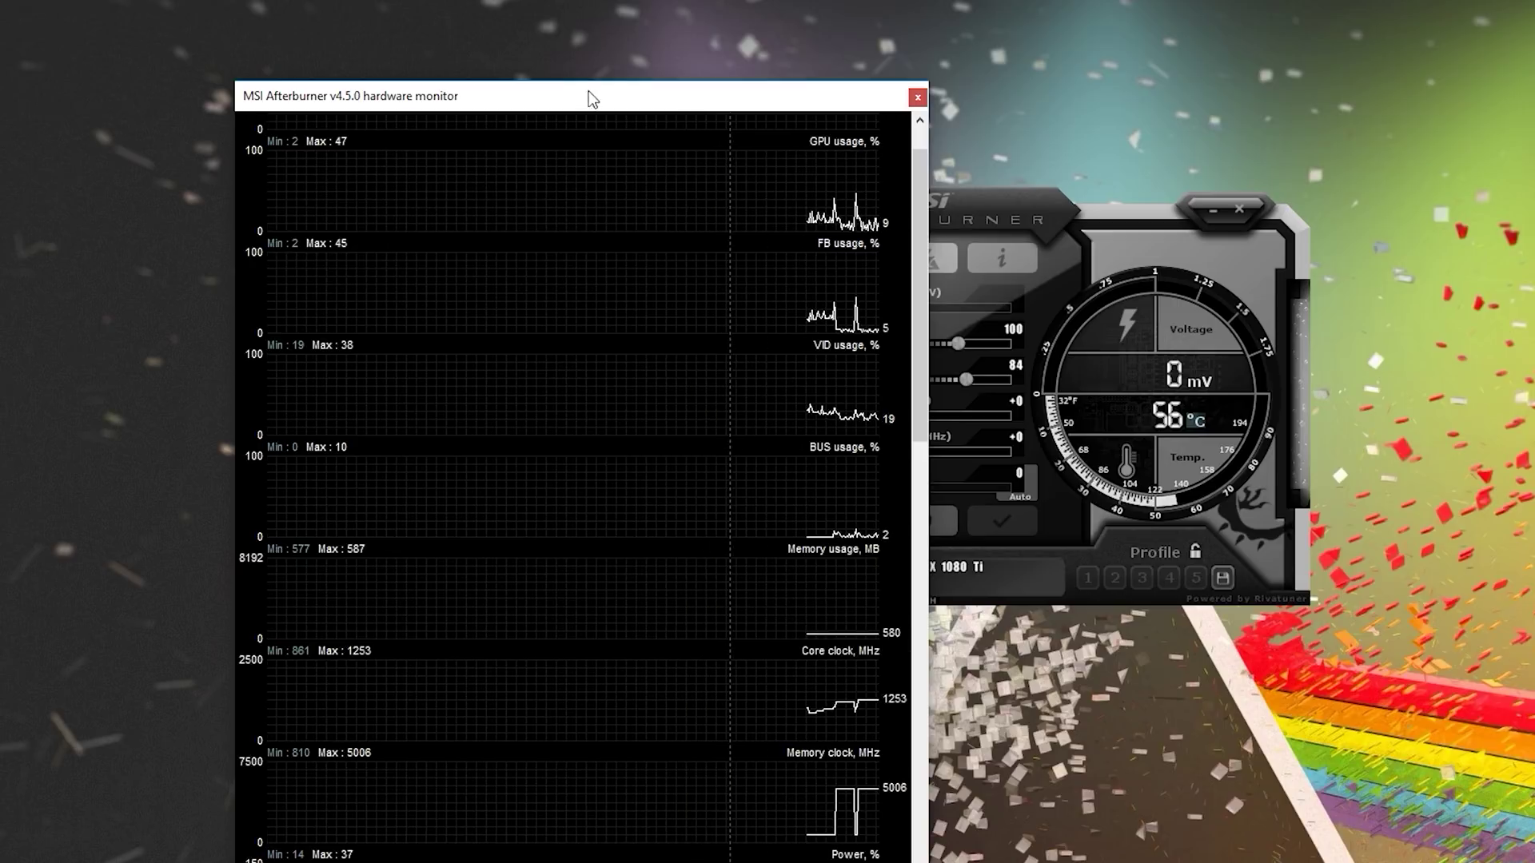
{"action": "left_click_drag", "start_coordinate": [606, 83], "coordinate": [344, 290]}
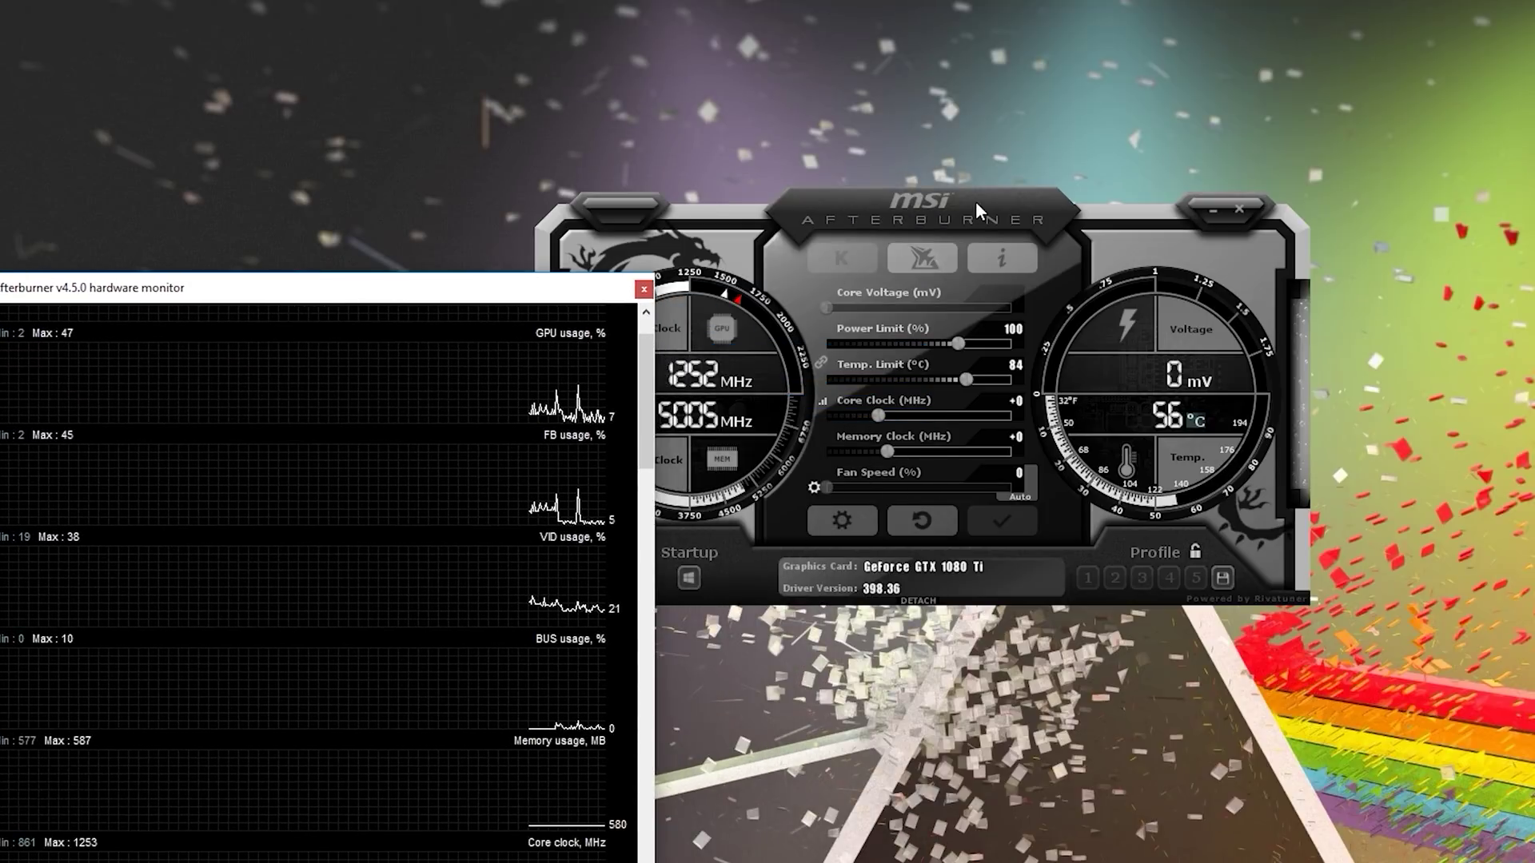
{"action": "left_click_drag", "start_coordinate": [977, 207], "coordinate": [1199, 328]}
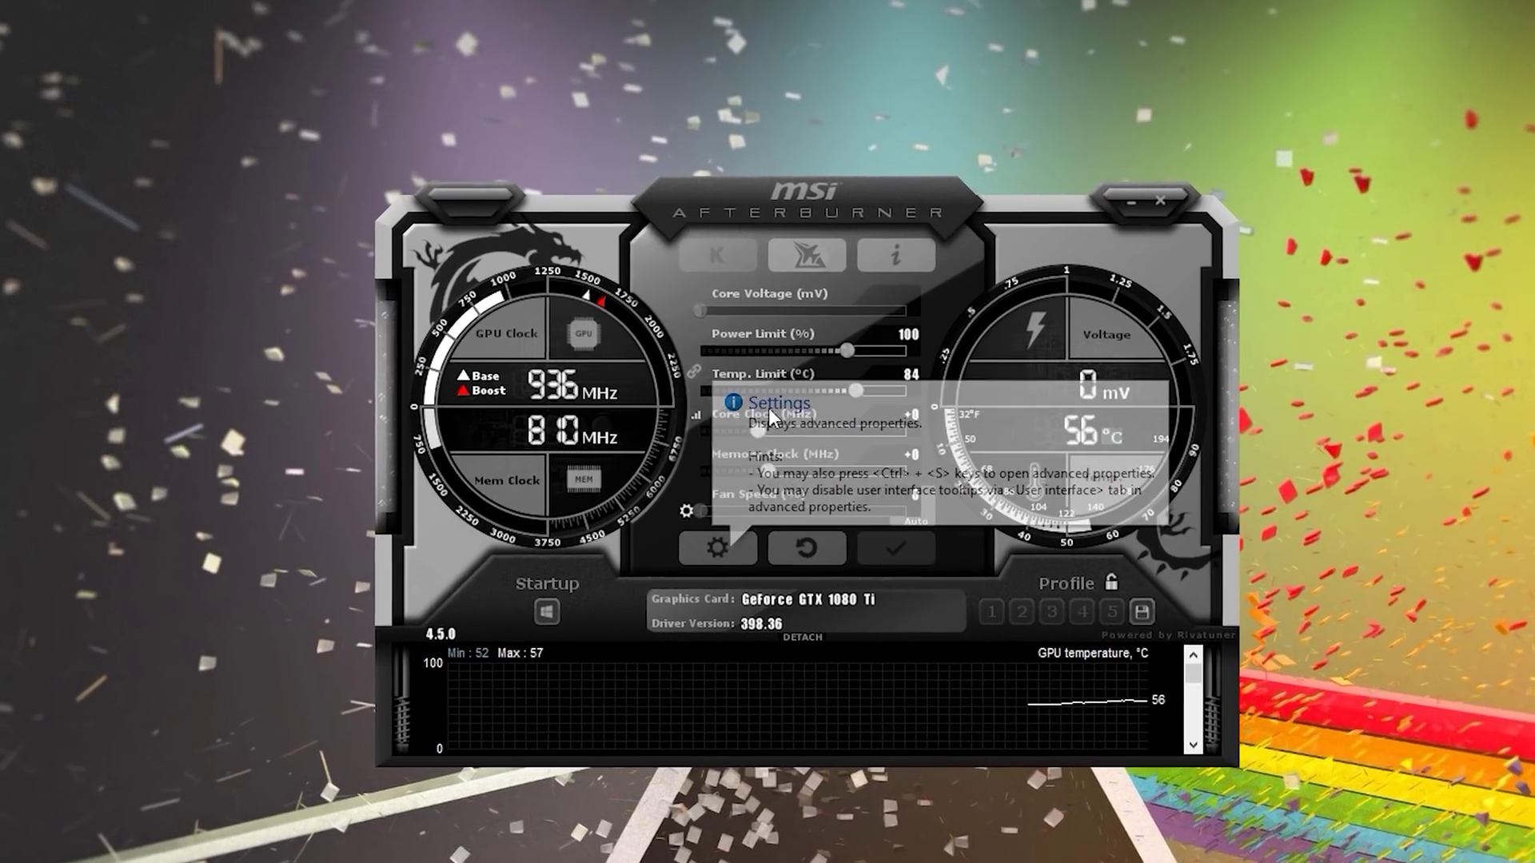
Step: Open Afterburner properties, move the dialog aside, and browse the Monitoring tab's active graphs list
{"action": "left_click", "coordinate": [741, 560]}
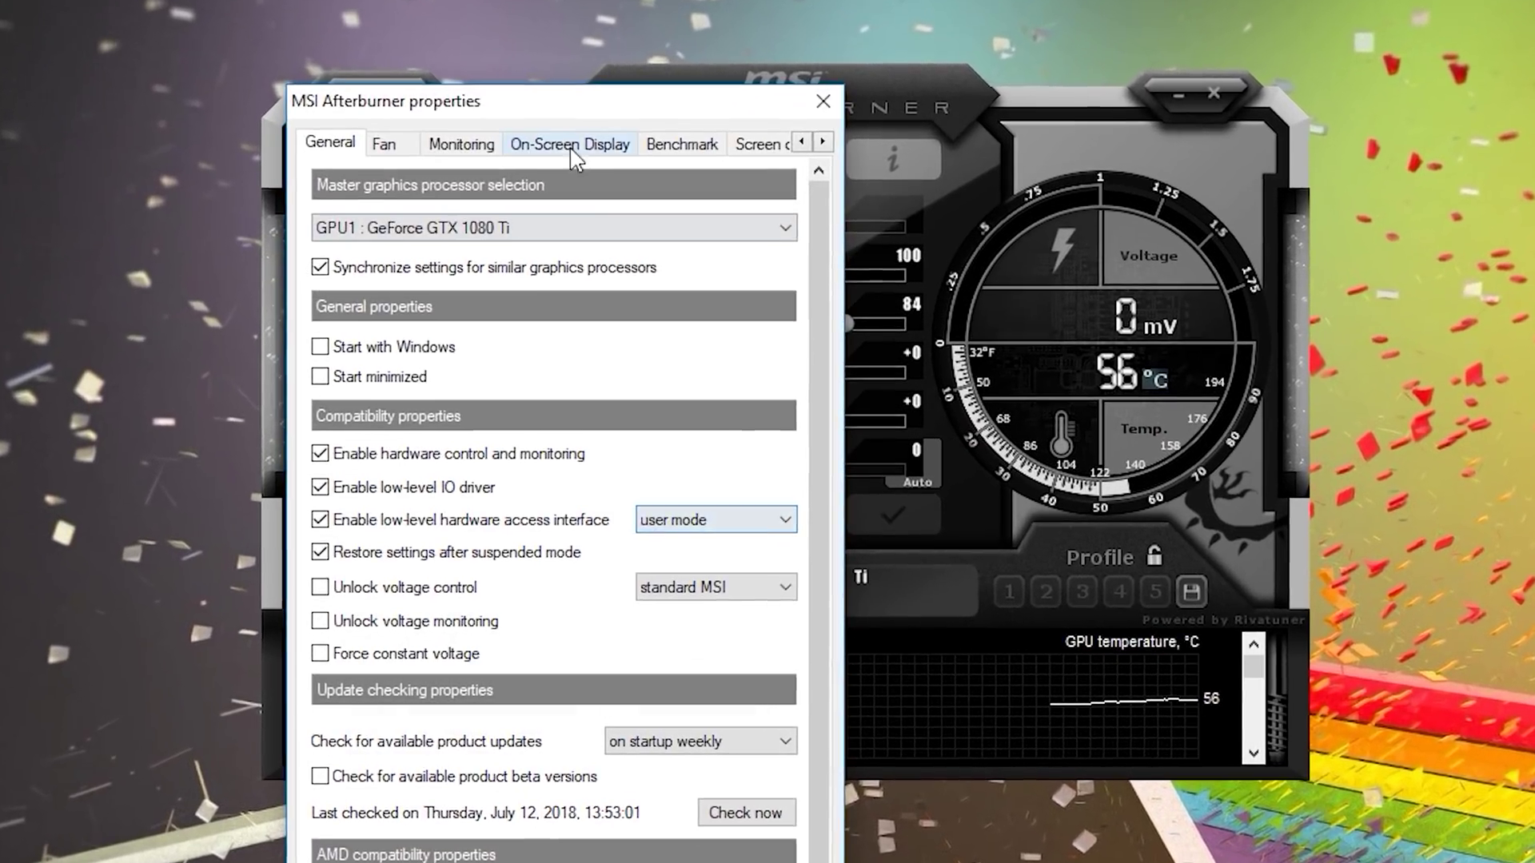
{"action": "left_click_drag", "start_coordinate": [565, 103], "coordinate": [907, 118]}
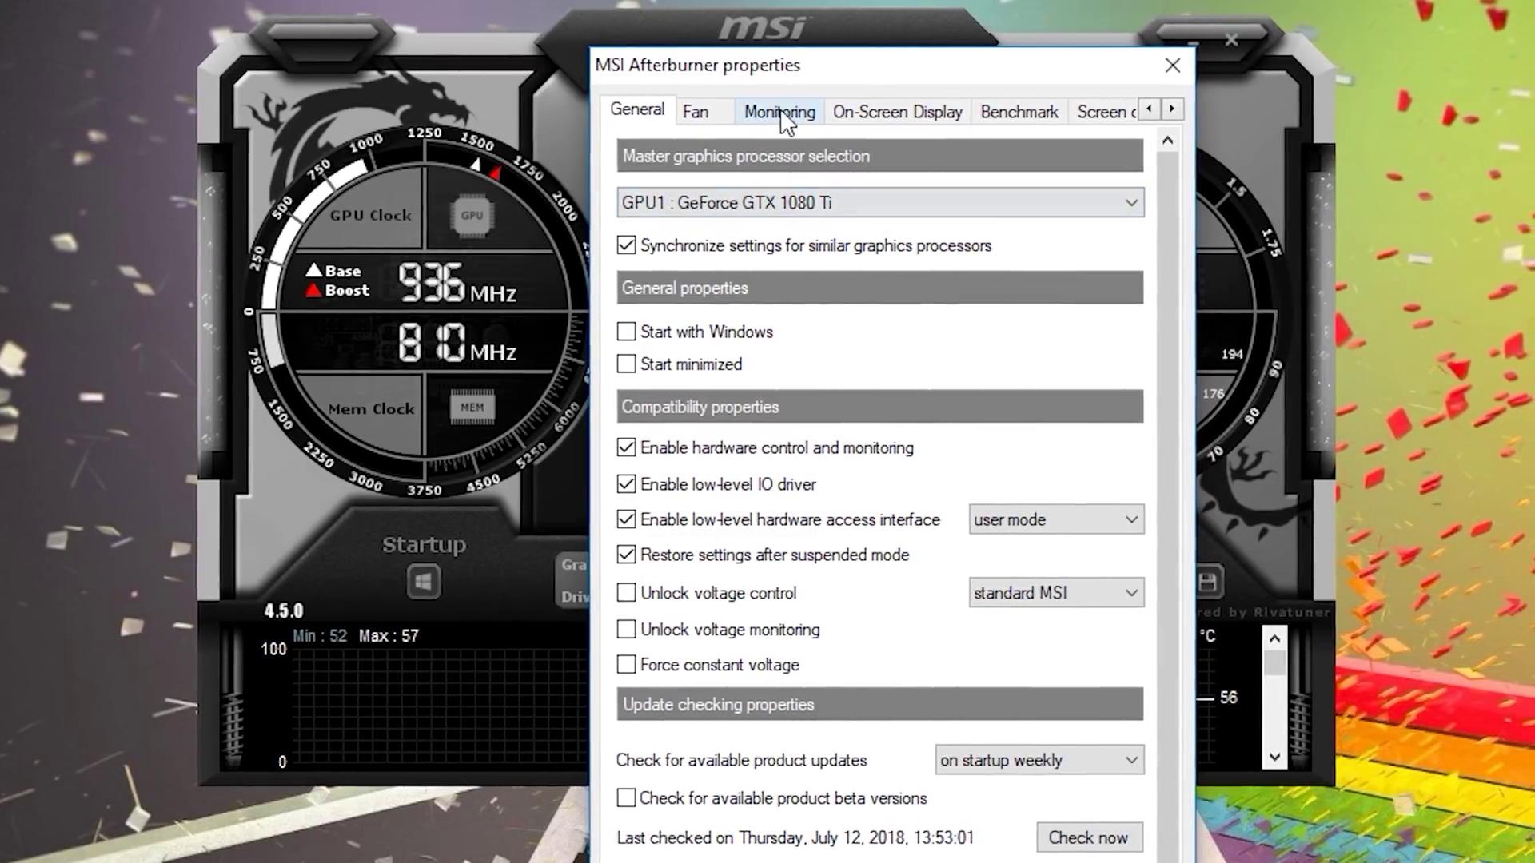
{"action": "left_click", "coordinate": [774, 112]}
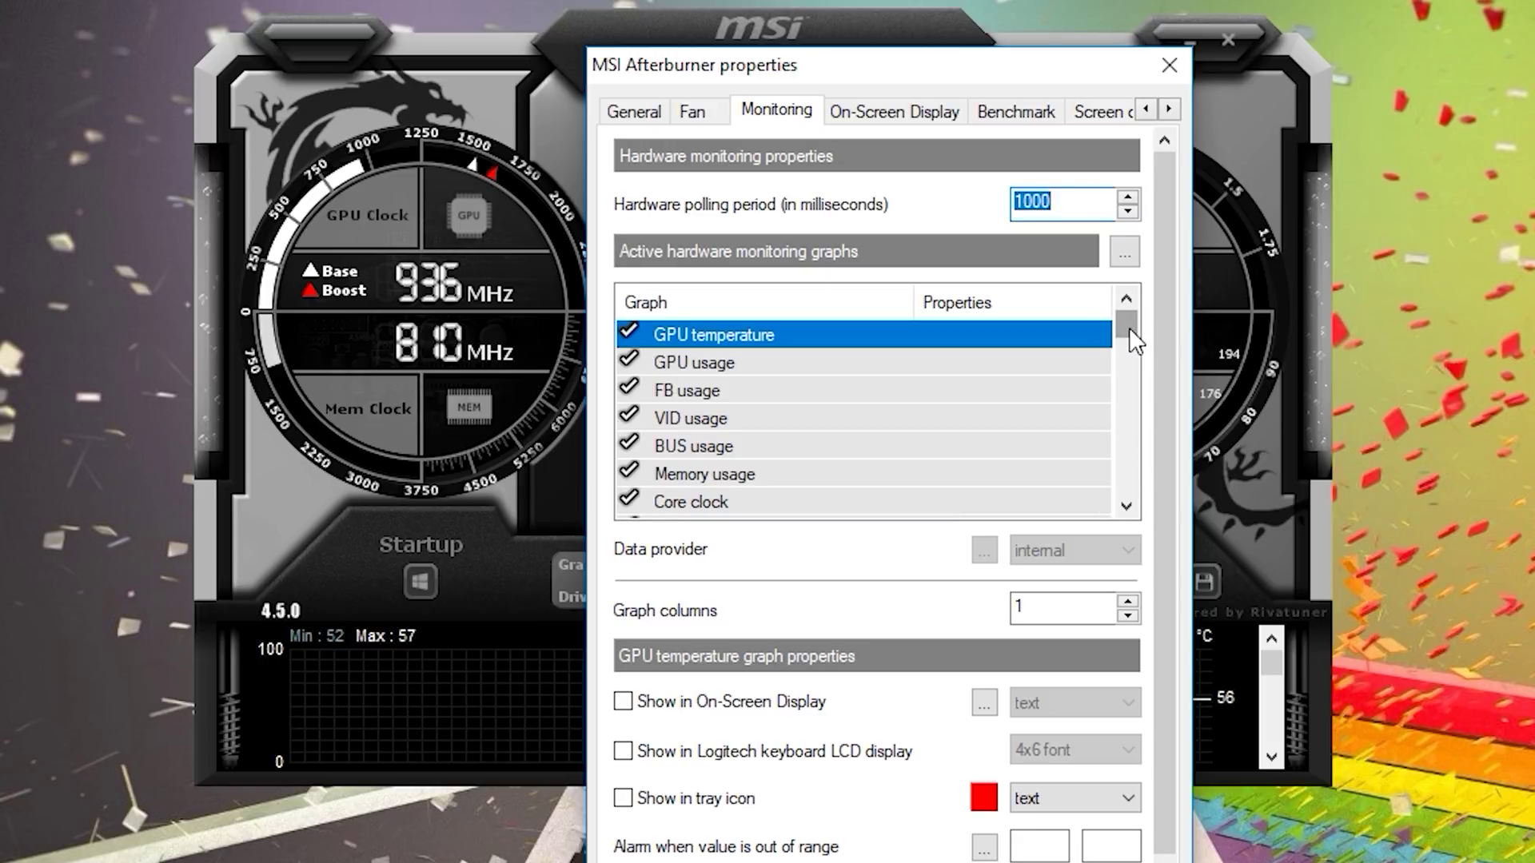
{"action": "left_click_drag", "start_coordinate": [1130, 330], "coordinate": [1120, 487]}
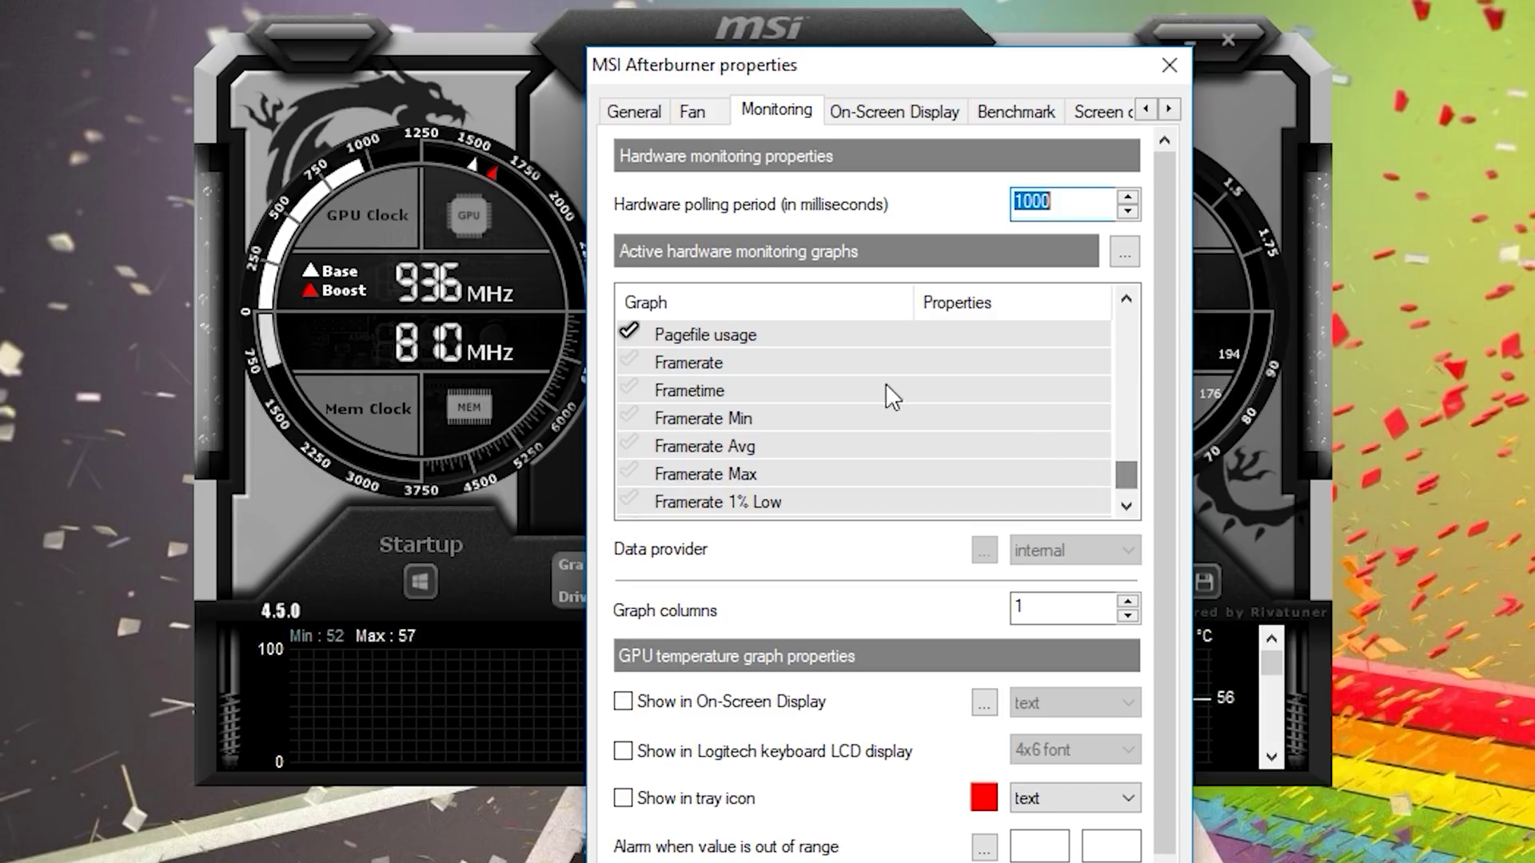
{"action": "scroll", "coordinate": [1119, 478], "scroll_direction": "down", "scroll_amount": 1}
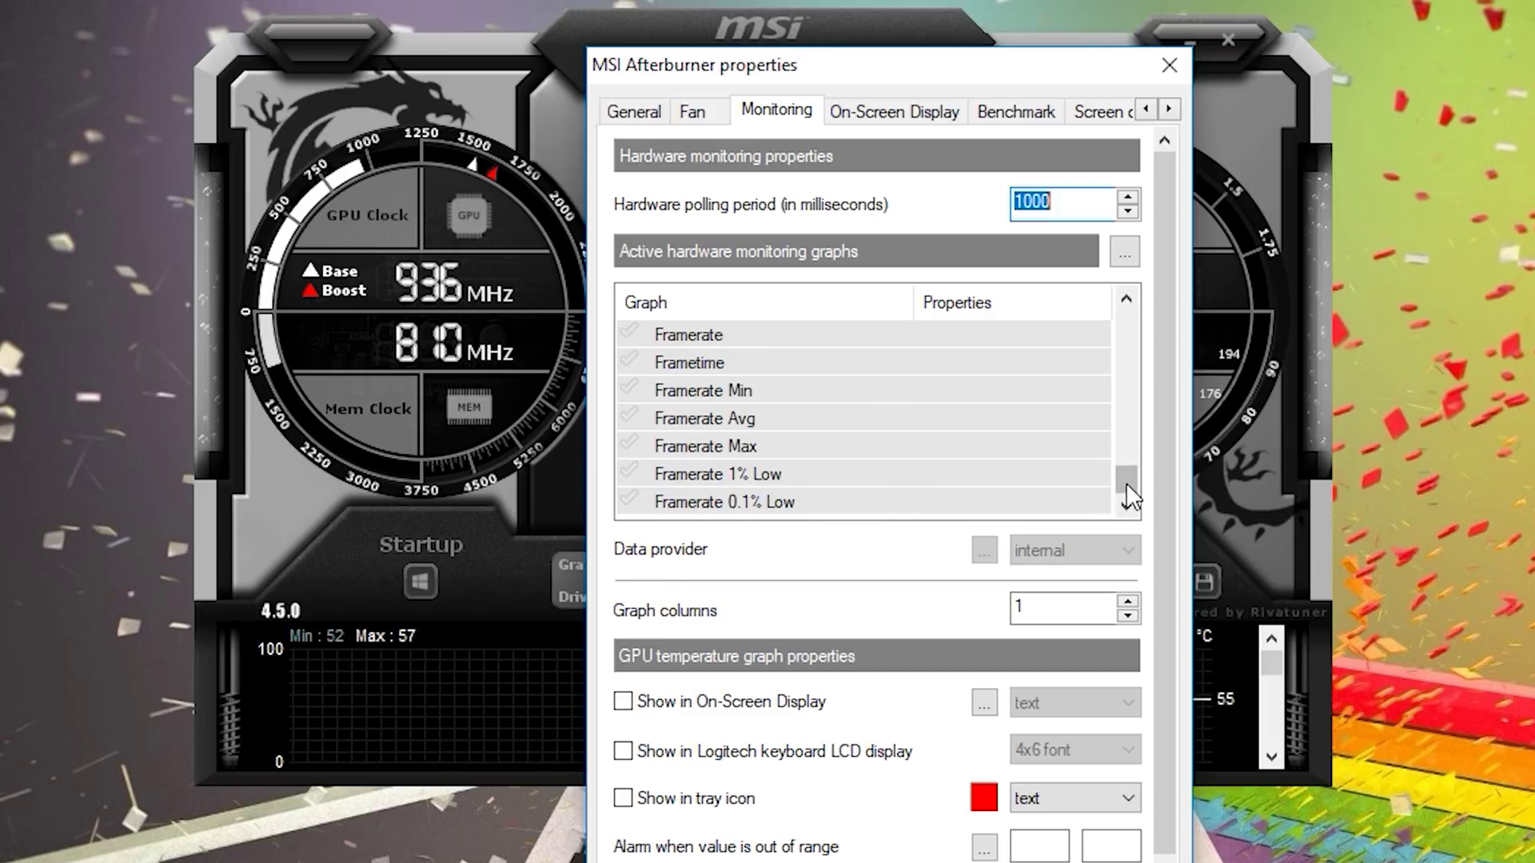
{"action": "left_click_drag", "start_coordinate": [1126, 483], "coordinate": [1129, 316]}
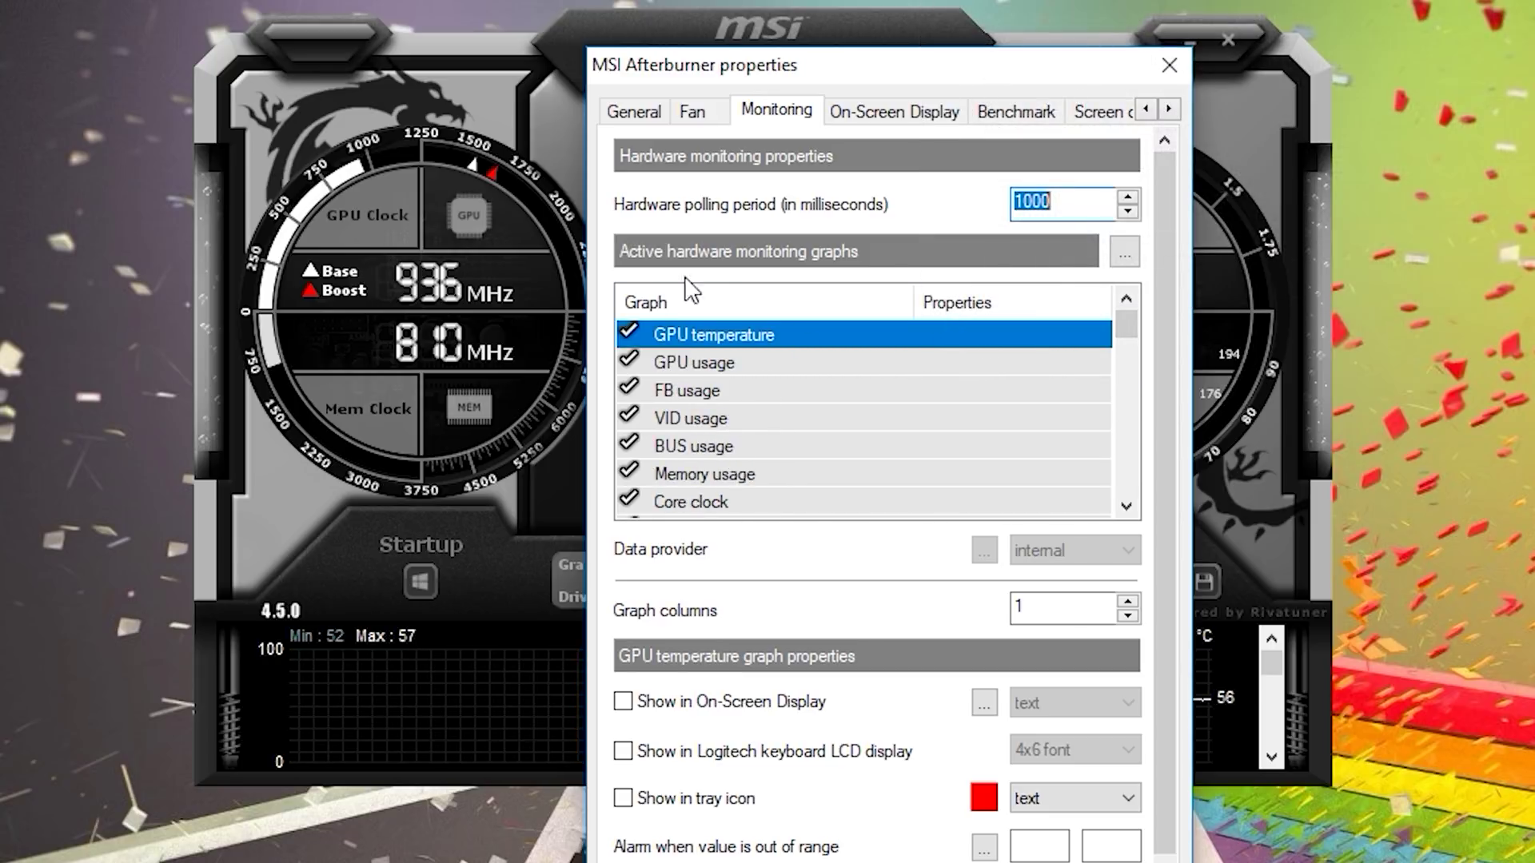
{"action": "mouse_move", "coordinate": [699, 714]}
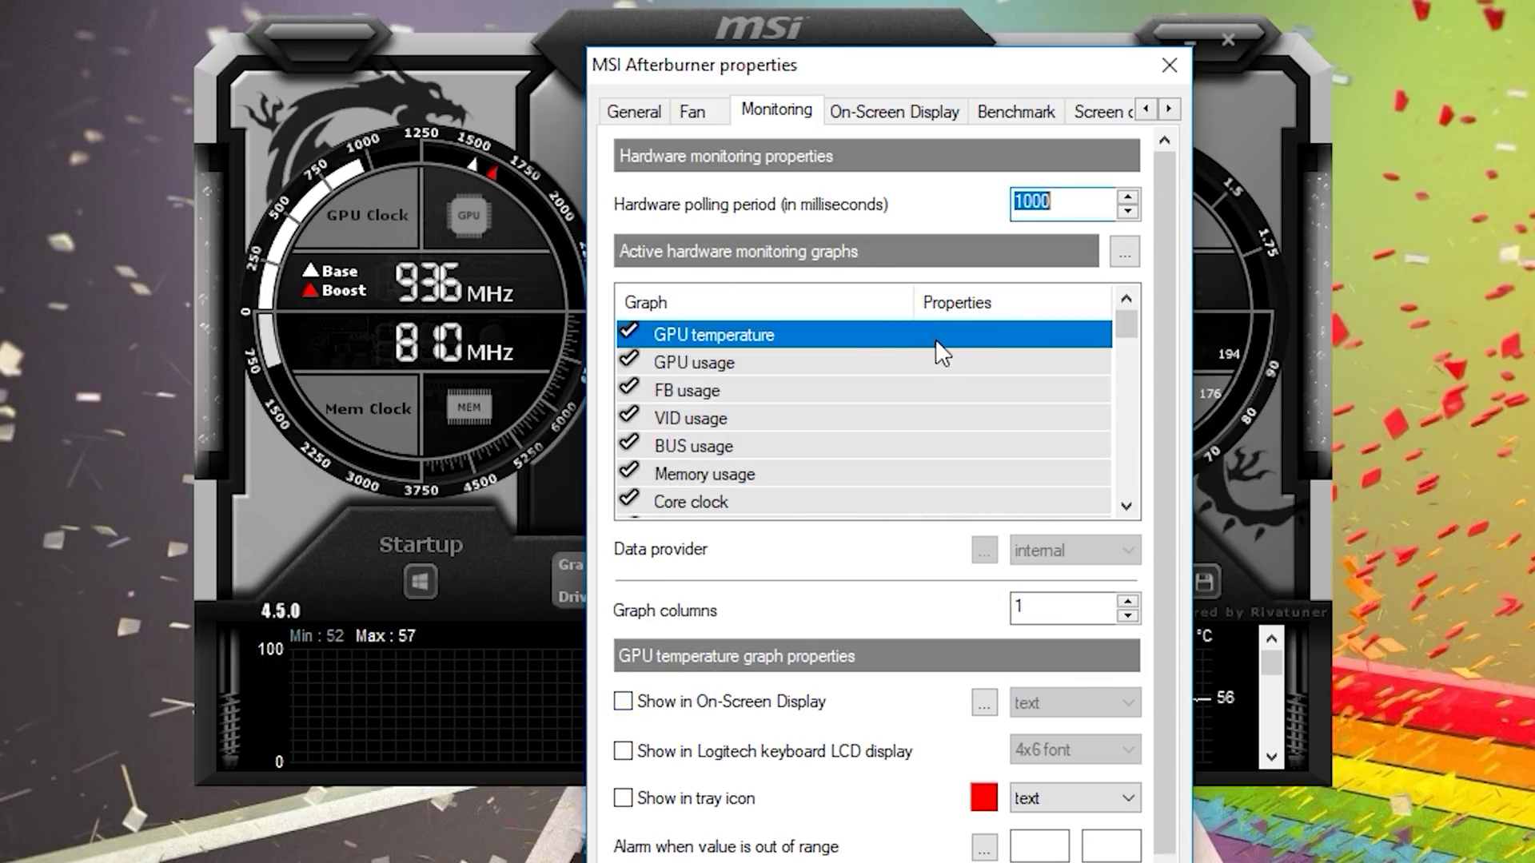
Step: Untick the FB/VID/BUS usage, Core and Memory clock, and Framerate 1%/0.1% Low graphs
{"action": "mouse_move", "coordinate": [1130, 329]}
{"action": "left_mouse_down"}
{"action": "mouse_move", "coordinate": [1134, 356]}
{"action": "mouse_move", "coordinate": [1133, 327]}
{"action": "left_mouse_up"}
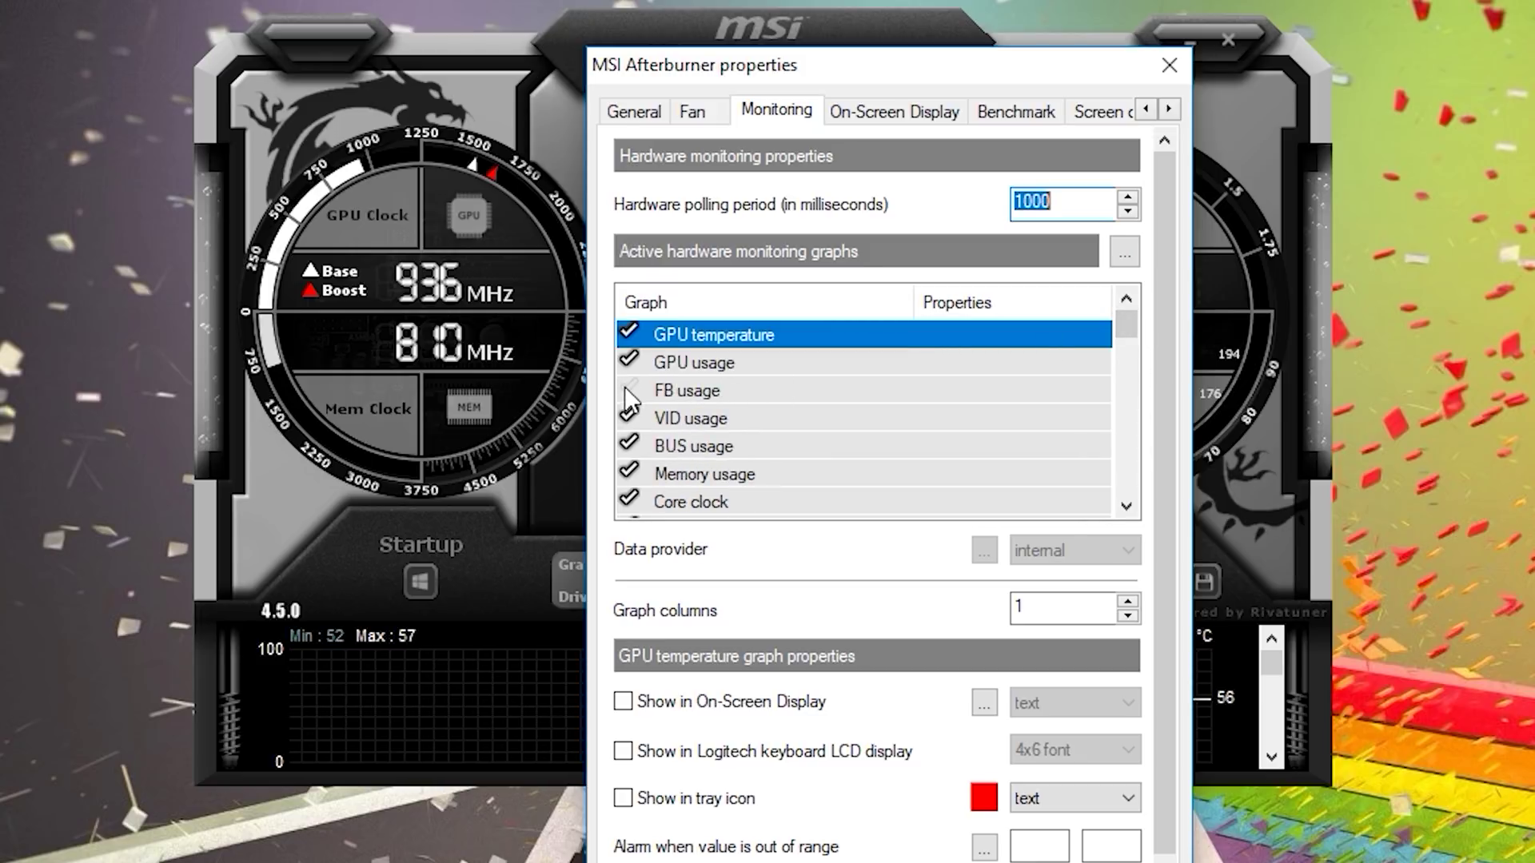
{"action": "left_click", "coordinate": [629, 418]}
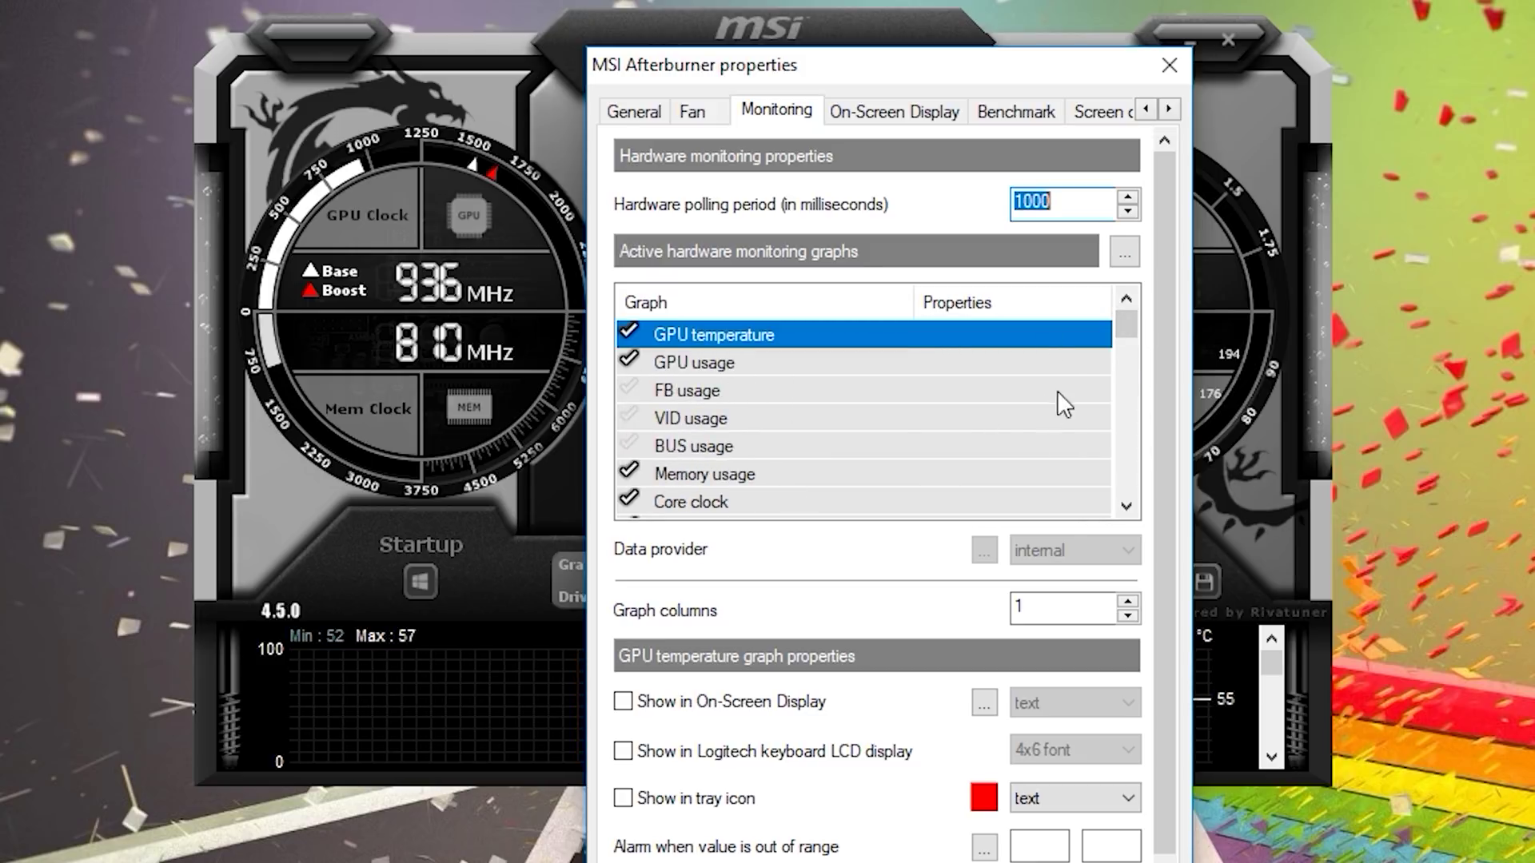
{"action": "left_click_drag", "start_coordinate": [1128, 330], "coordinate": [1127, 343]}
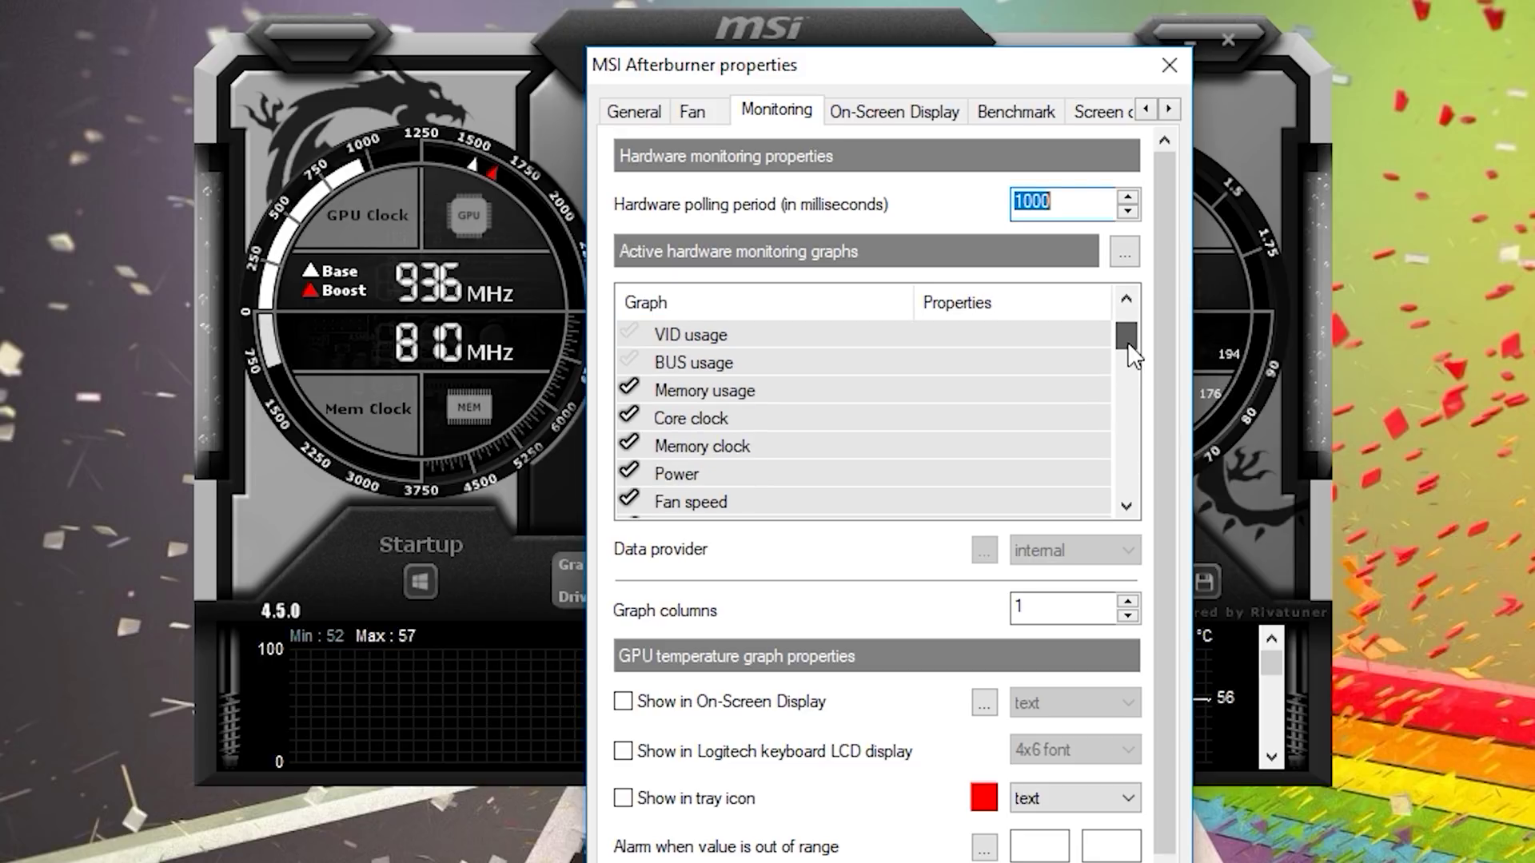
{"action": "left_click", "coordinate": [629, 445]}
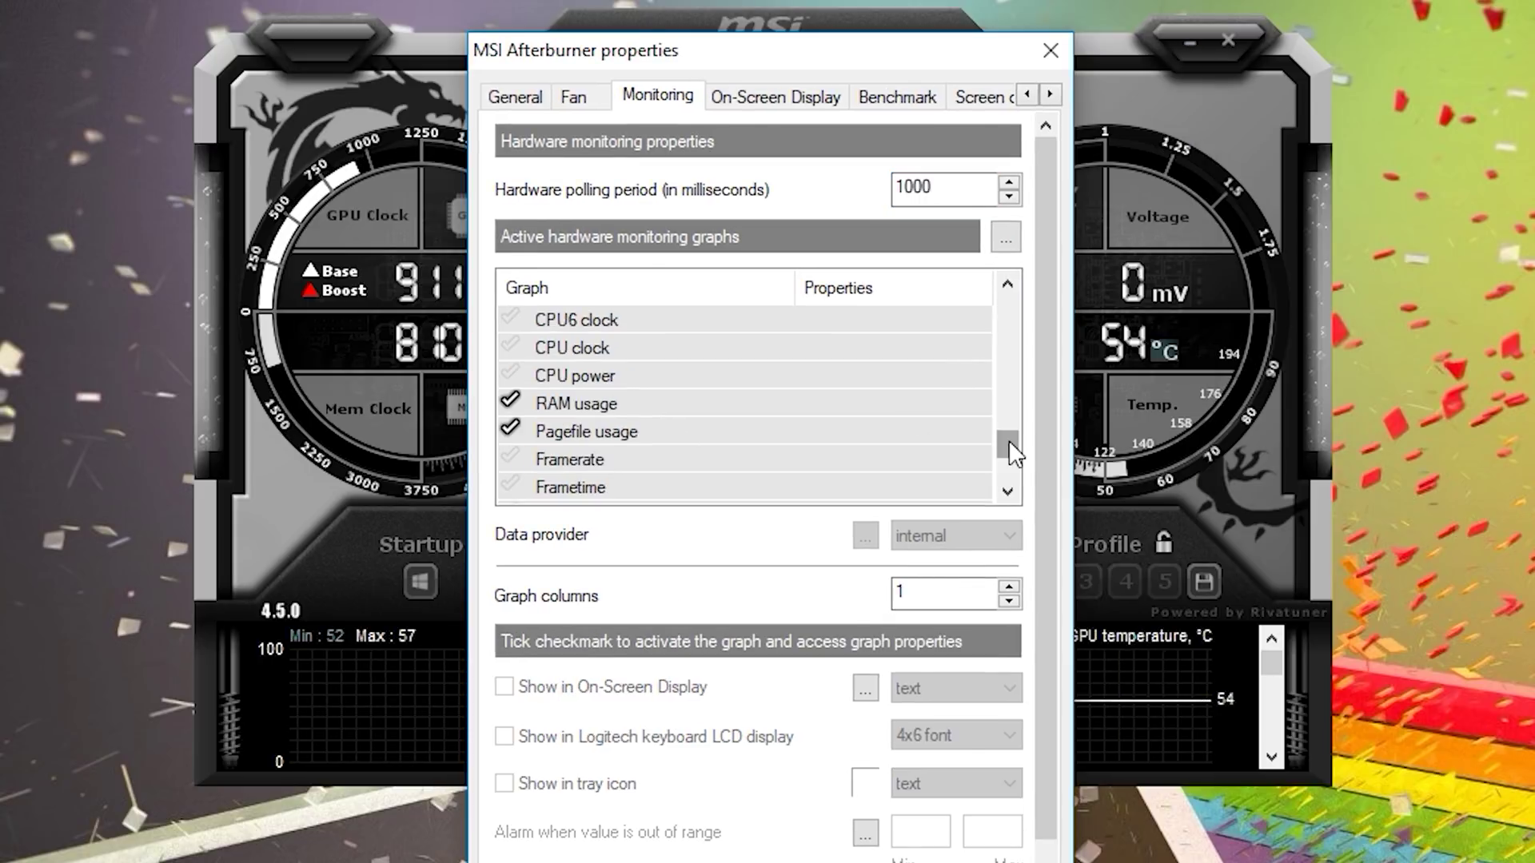
{"action": "scroll", "coordinate": [1009, 442], "scroll_direction": "down", "scroll_amount": 1}
{"action": "scroll", "coordinate": [1004, 460], "scroll_direction": "down", "scroll_amount": 2}
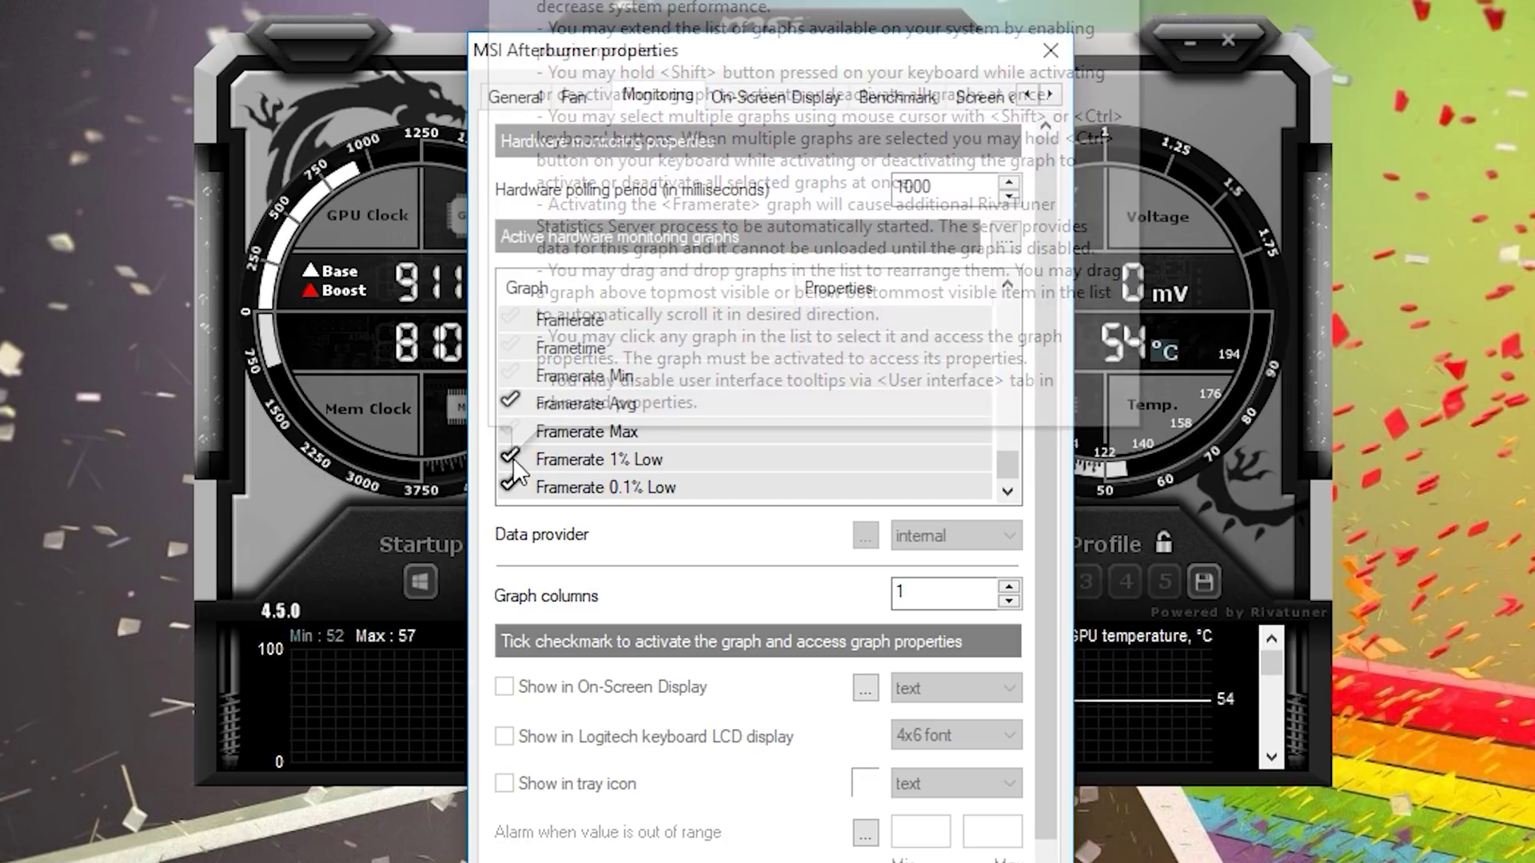
{"action": "left_click", "coordinate": [510, 459]}
{"action": "left_click", "coordinate": [510, 486]}
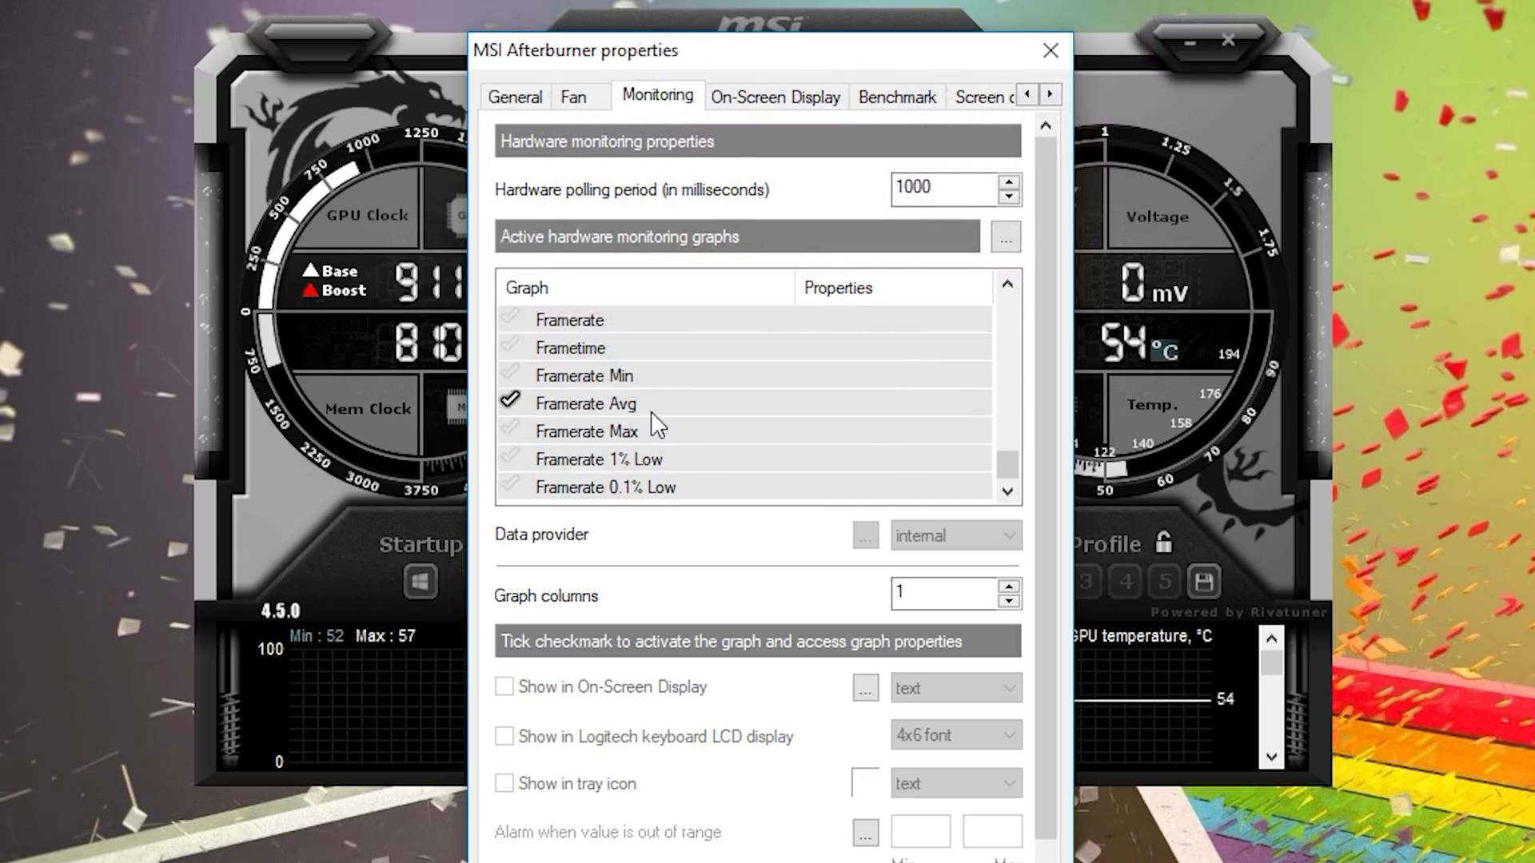
{"action": "left_click", "coordinate": [510, 482]}
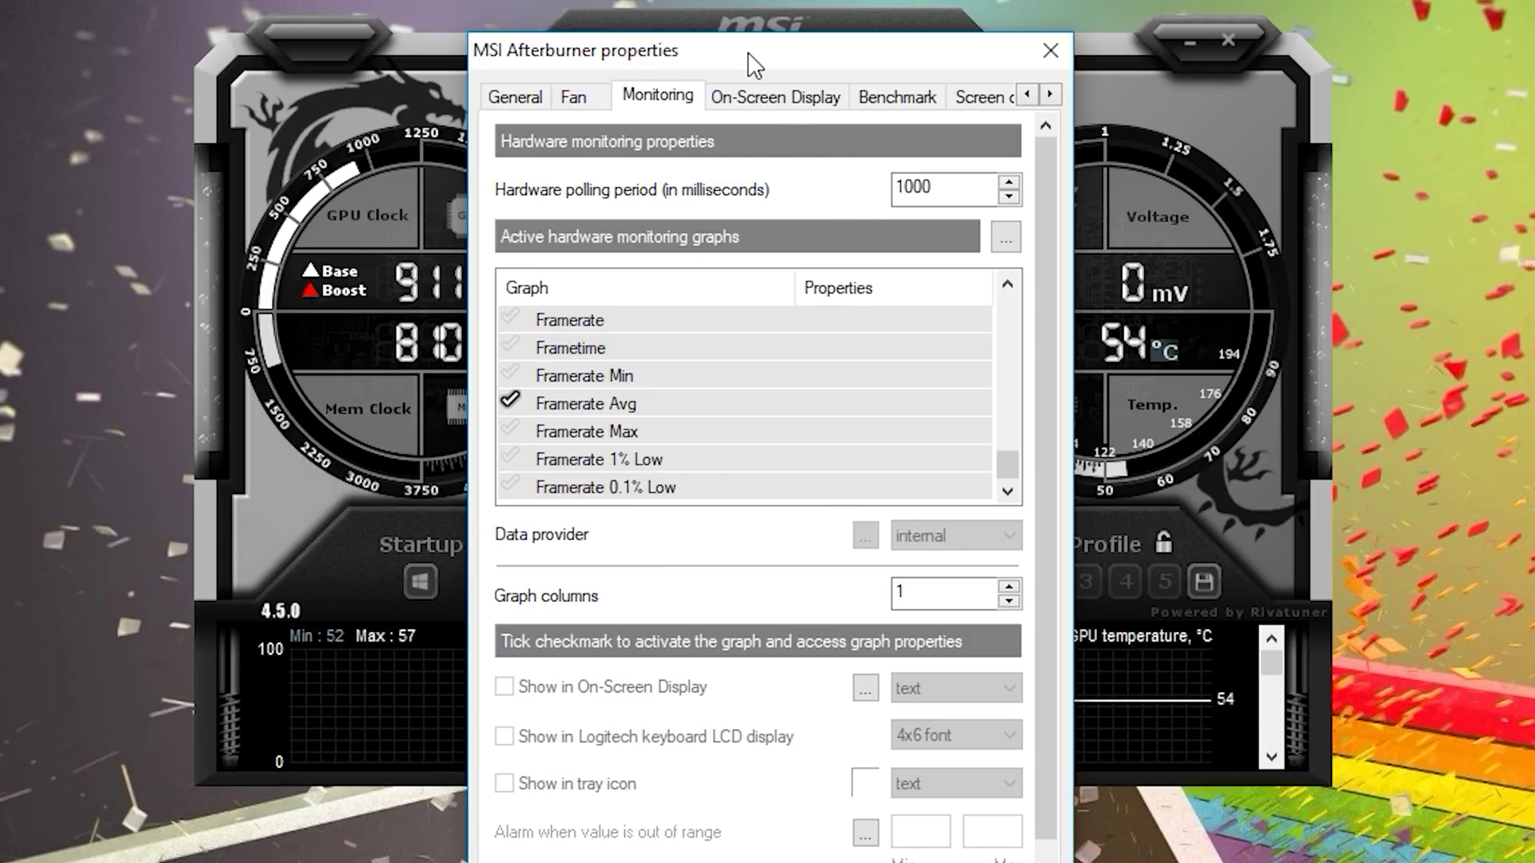
Step: Select the GPU temperature graph in the monitoring list
{"action": "mouse_move", "coordinate": [754, 56]}
{"action": "left_mouse_down"}
{"action": "mouse_move", "coordinate": [771, 56]}
{"action": "mouse_move", "coordinate": [748, 48]}
{"action": "left_mouse_up"}
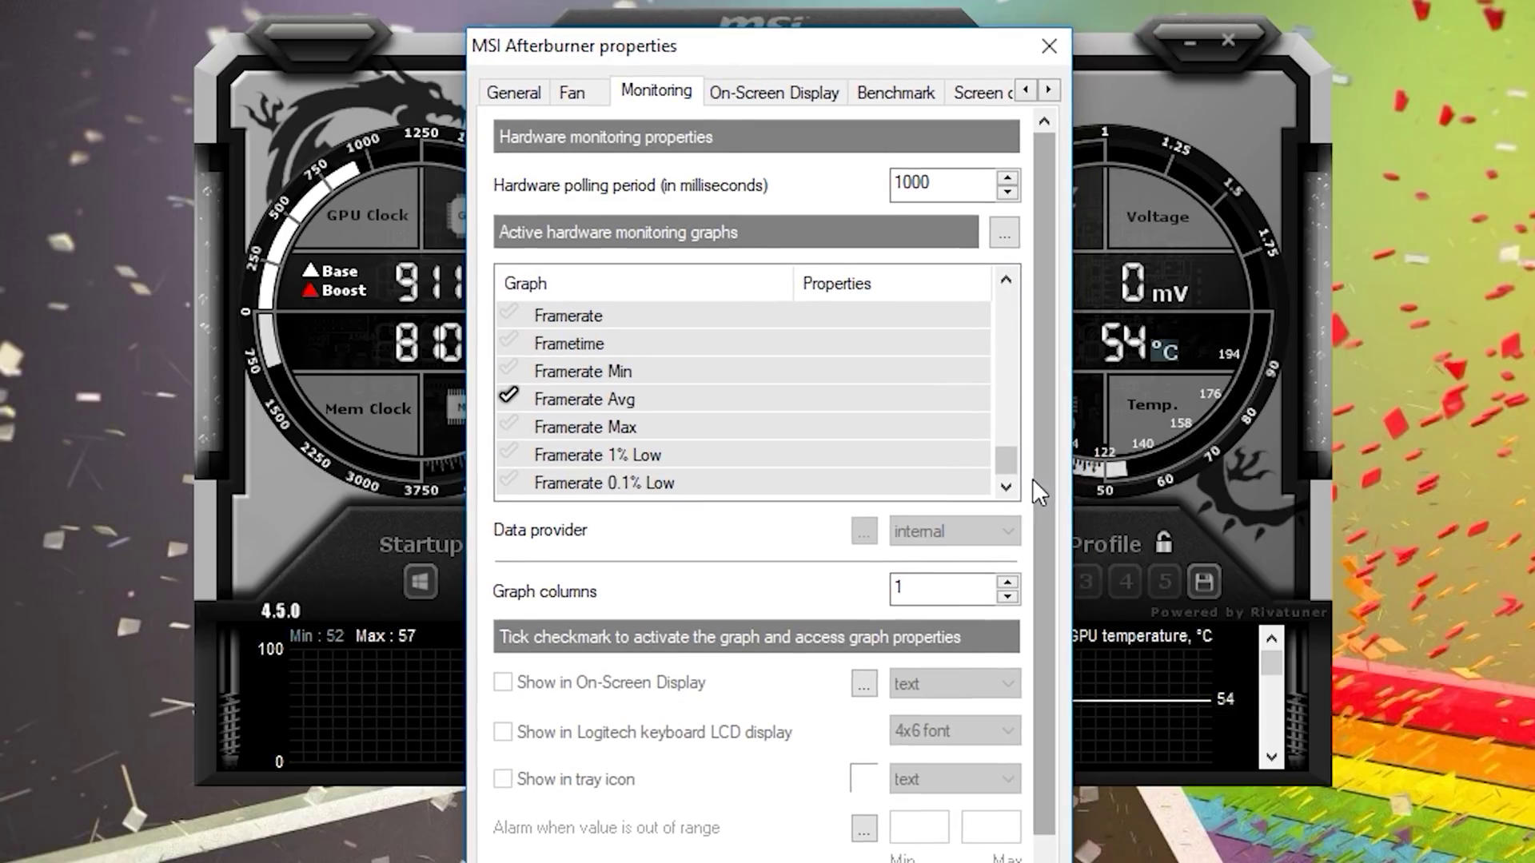
{"action": "left_click_drag", "start_coordinate": [1007, 467], "coordinate": [1011, 297]}
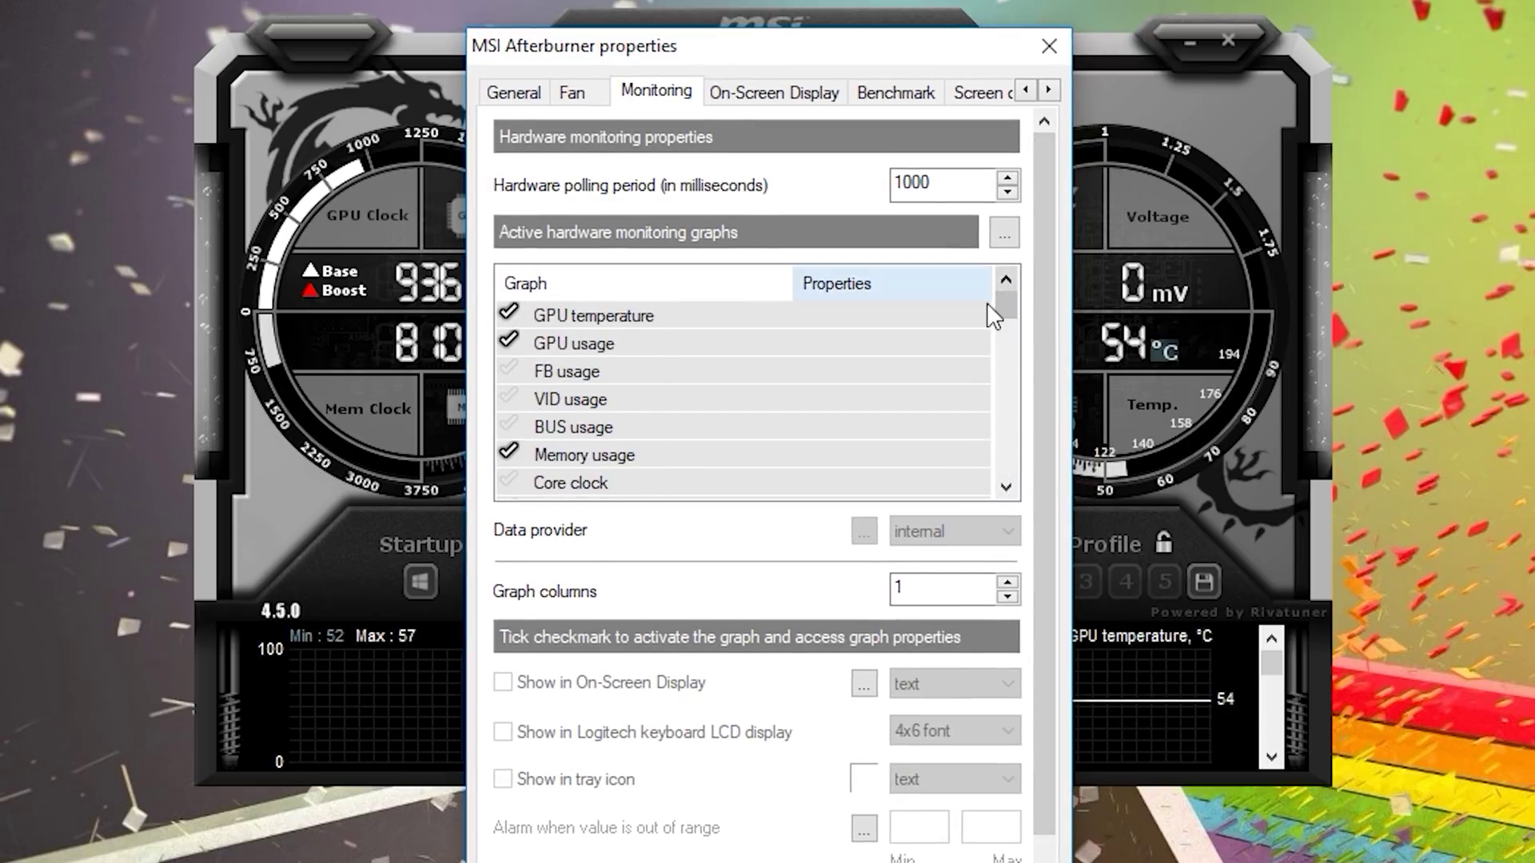
{"action": "mouse_move", "coordinate": [943, 344]}
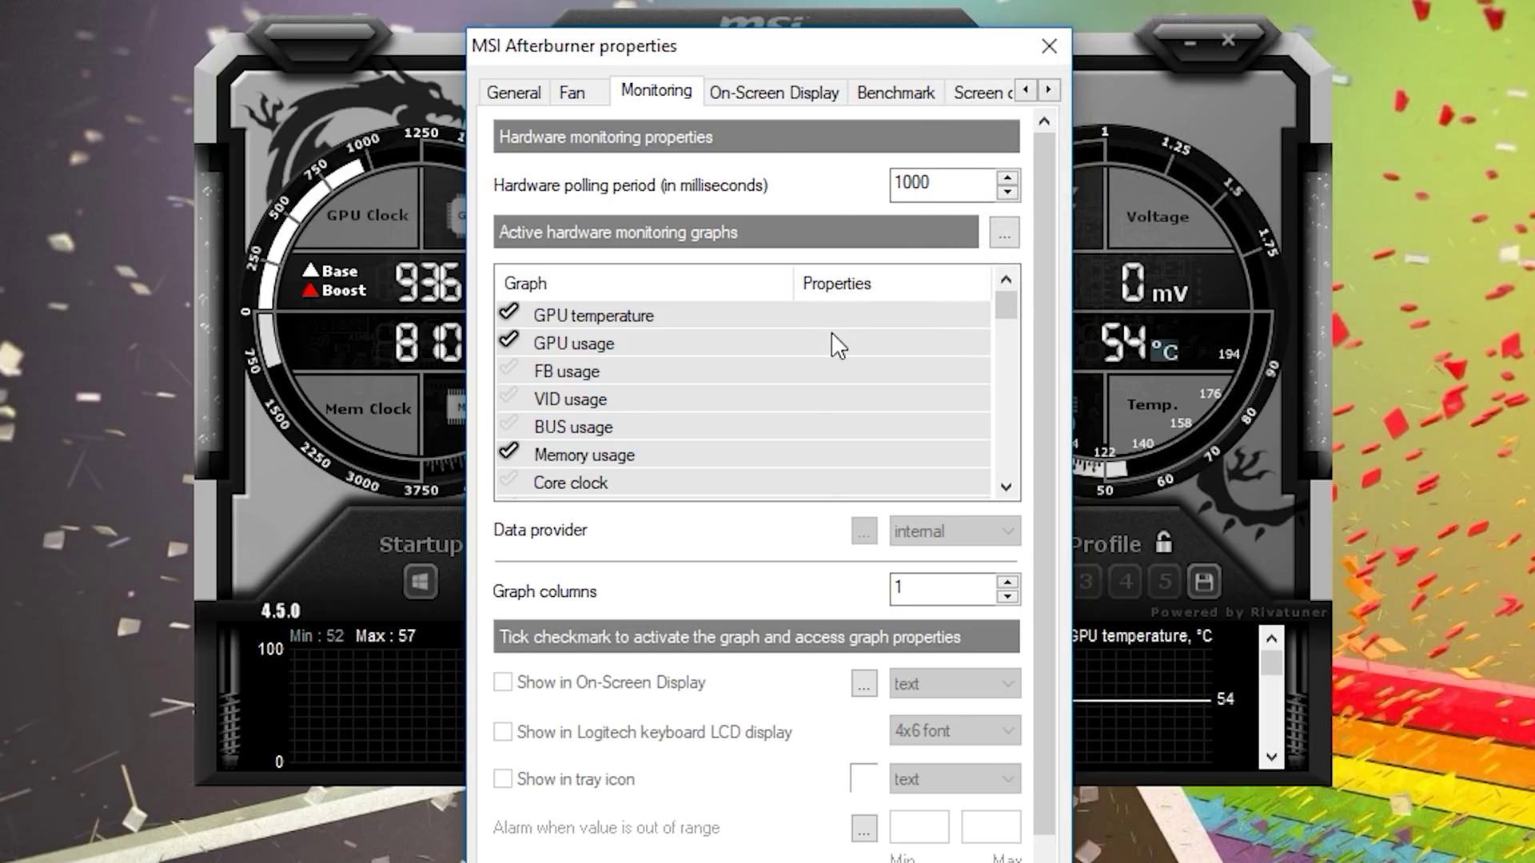
{"action": "mouse_move", "coordinate": [819, 313]}
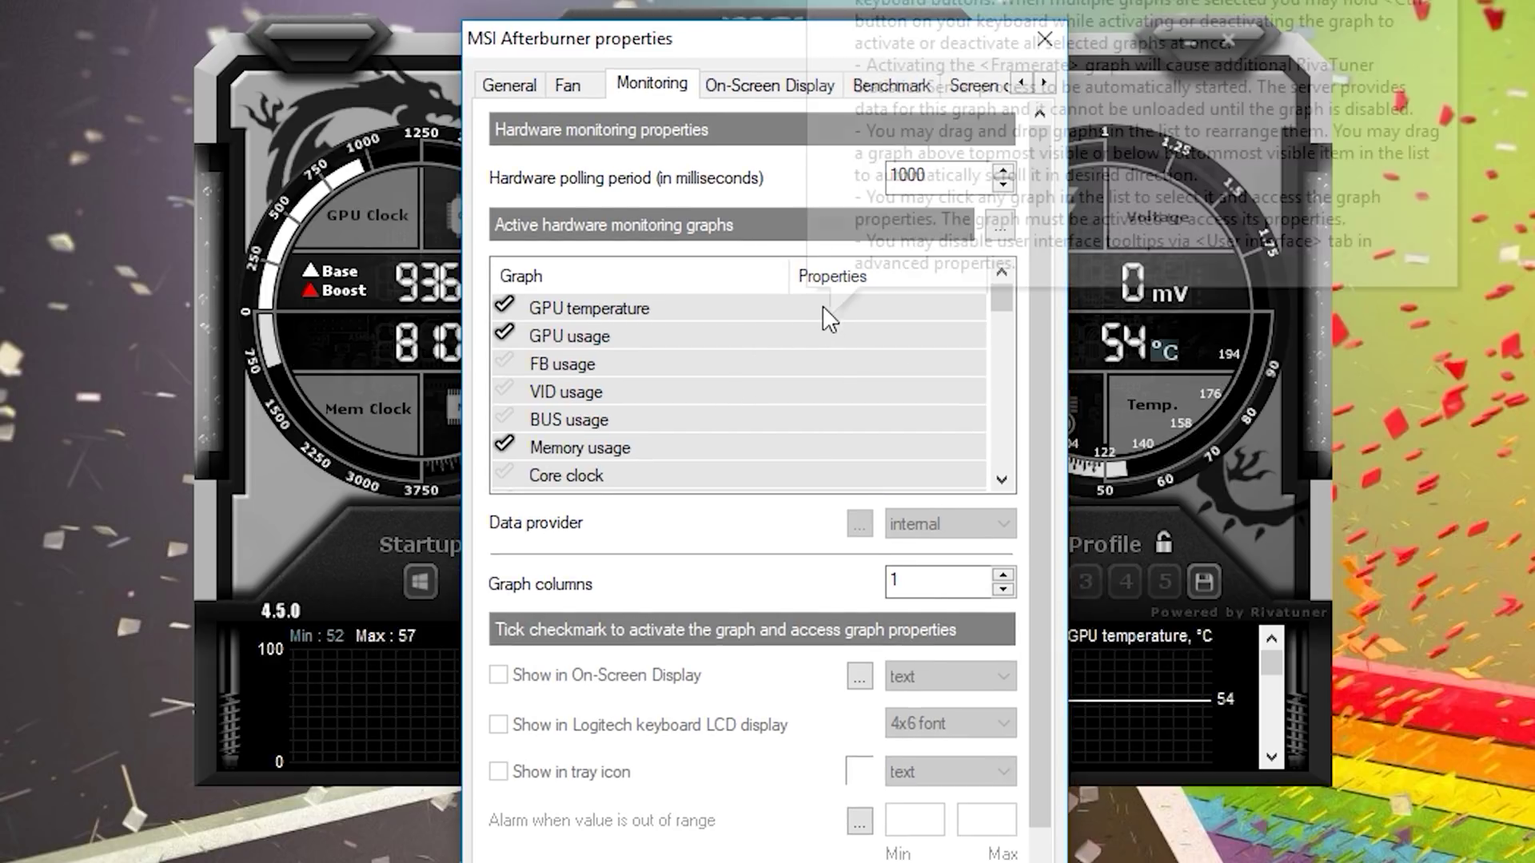
{"action": "left_click", "coordinate": [822, 308]}
{"action": "right_click", "coordinate": [822, 308]}
{"action": "left_click", "coordinate": [777, 309]}
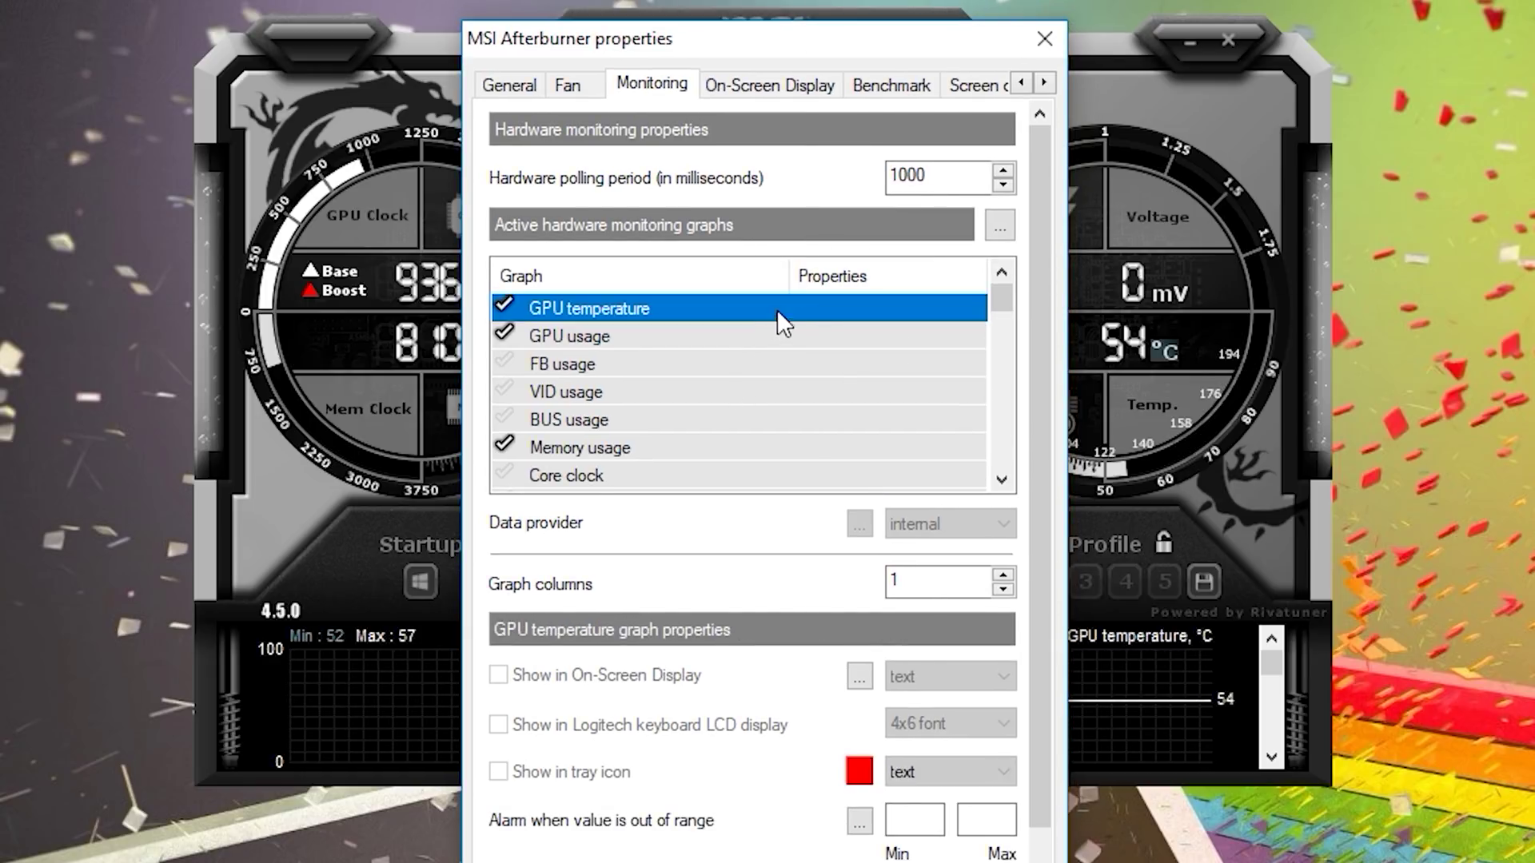
Step: Set the On-Screen Display toggle hotkey to Ctrl+Shift+D and return to the Monitoring tab
{"action": "left_click", "coordinate": [761, 85]}
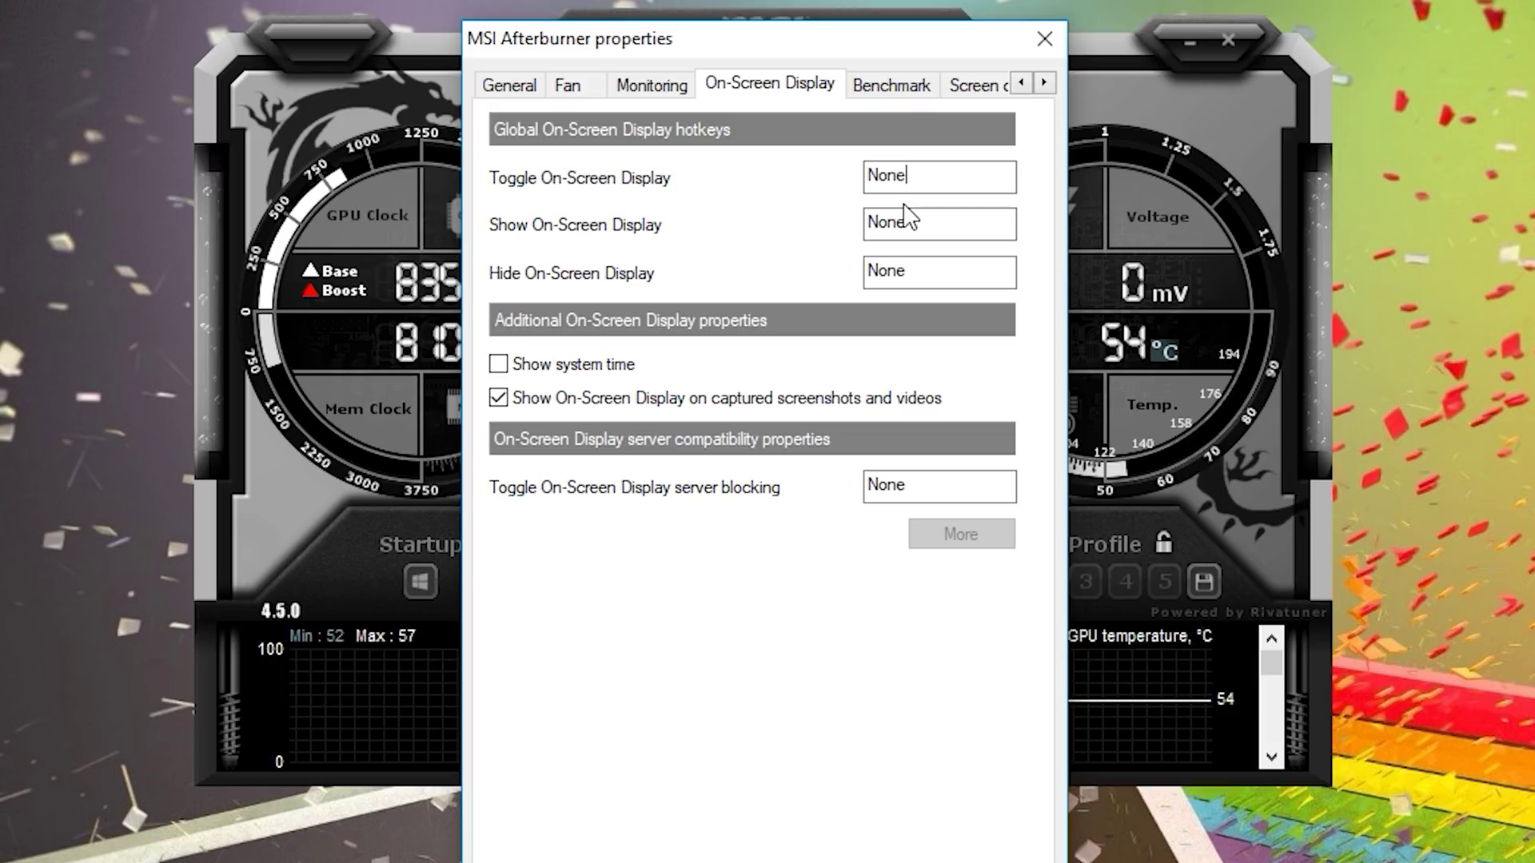
{"action": "key", "text": "ctrl+shift"}
{"action": "key", "text": "ctrl+shift+d"}
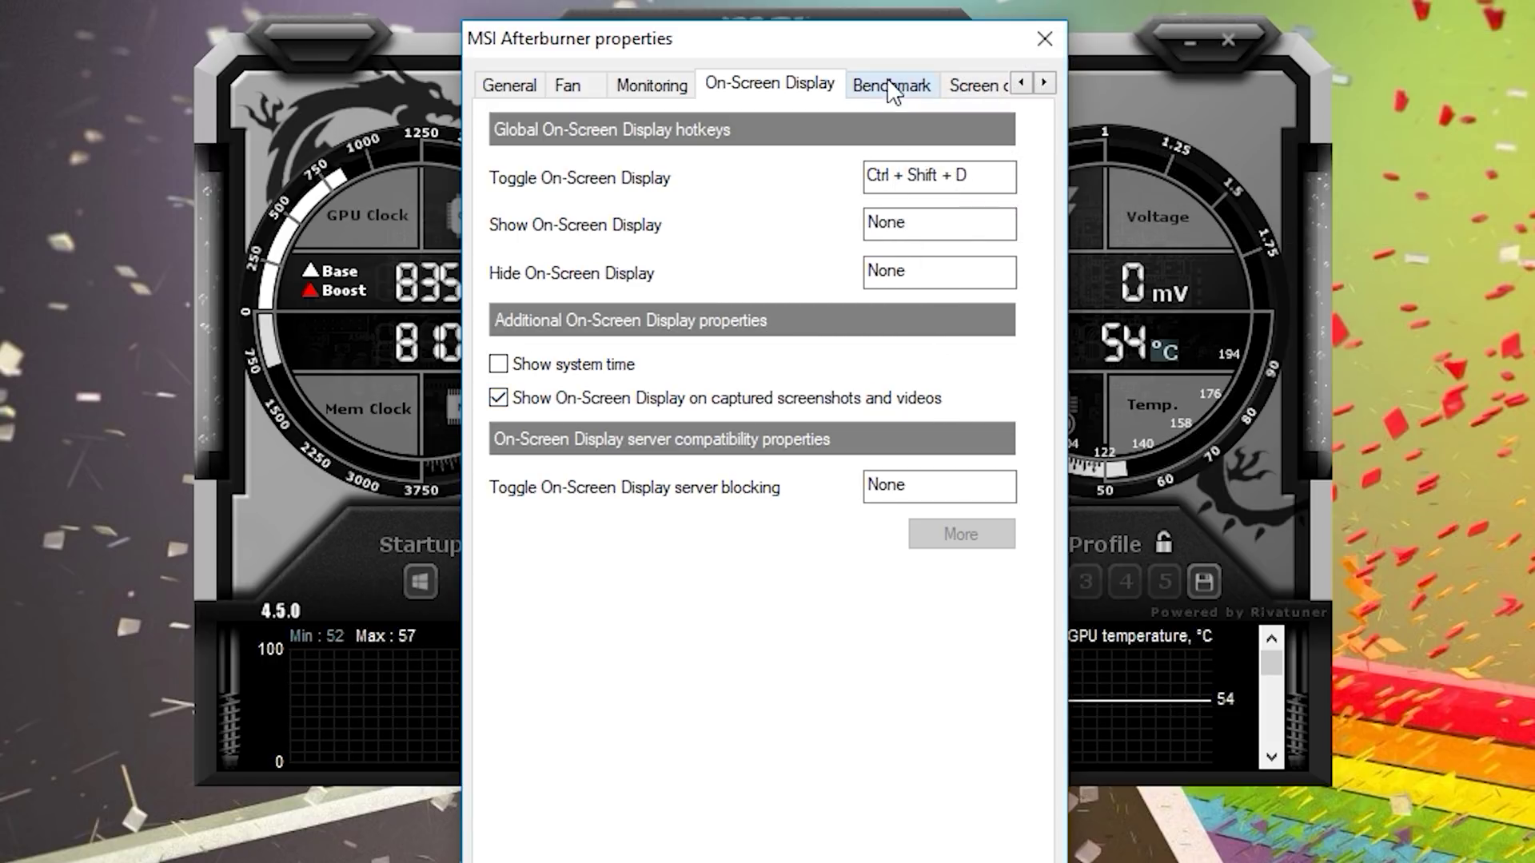
{"action": "left_click", "coordinate": [641, 88]}
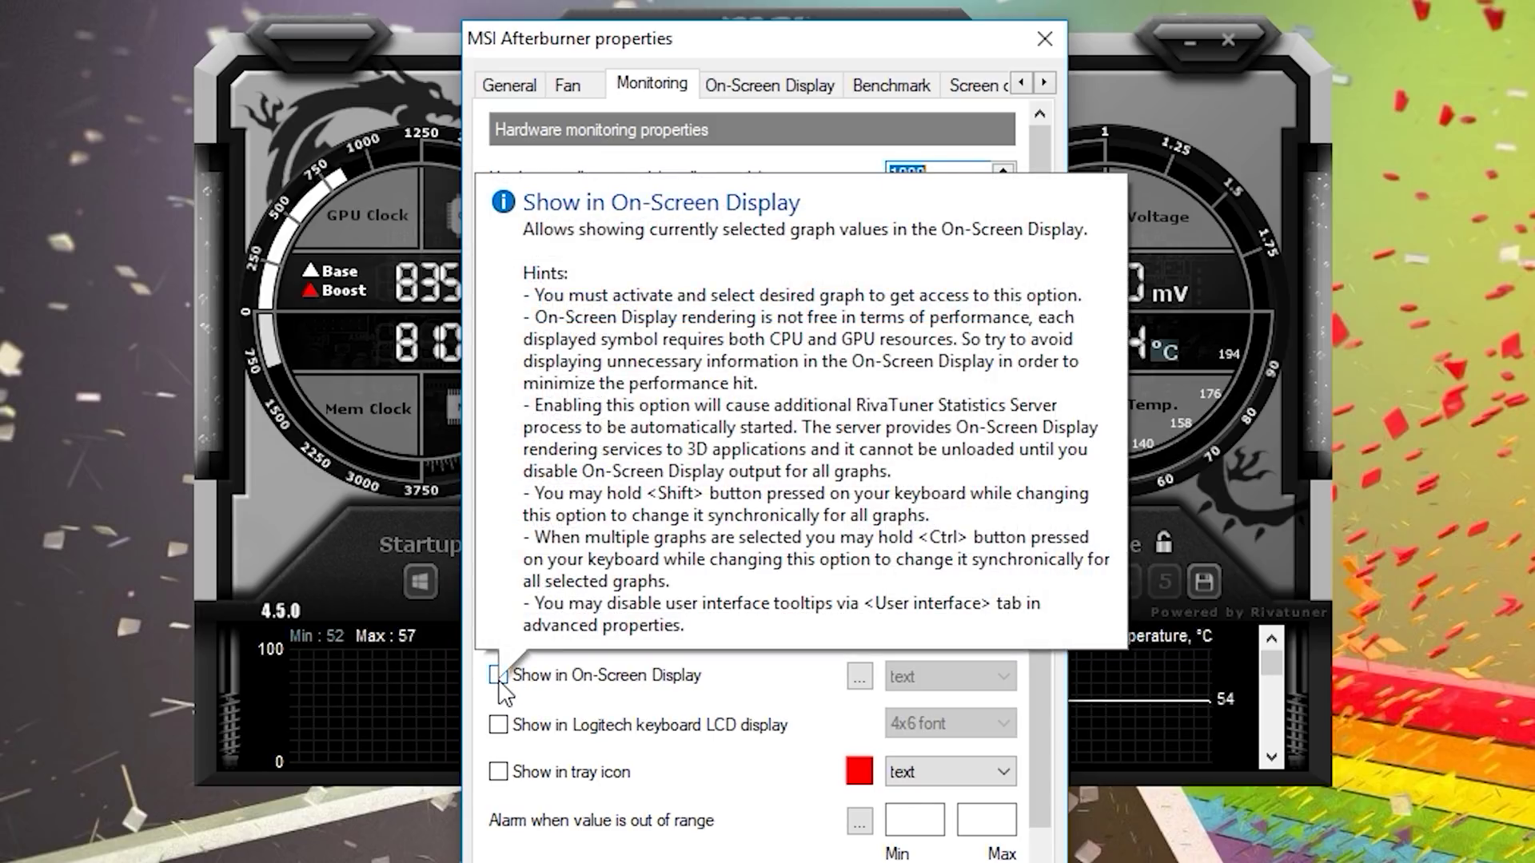
Step: Show GPU temperature, GPU usage and Memory usage in the On-Screen Display
{"action": "left_click", "coordinate": [499, 677]}
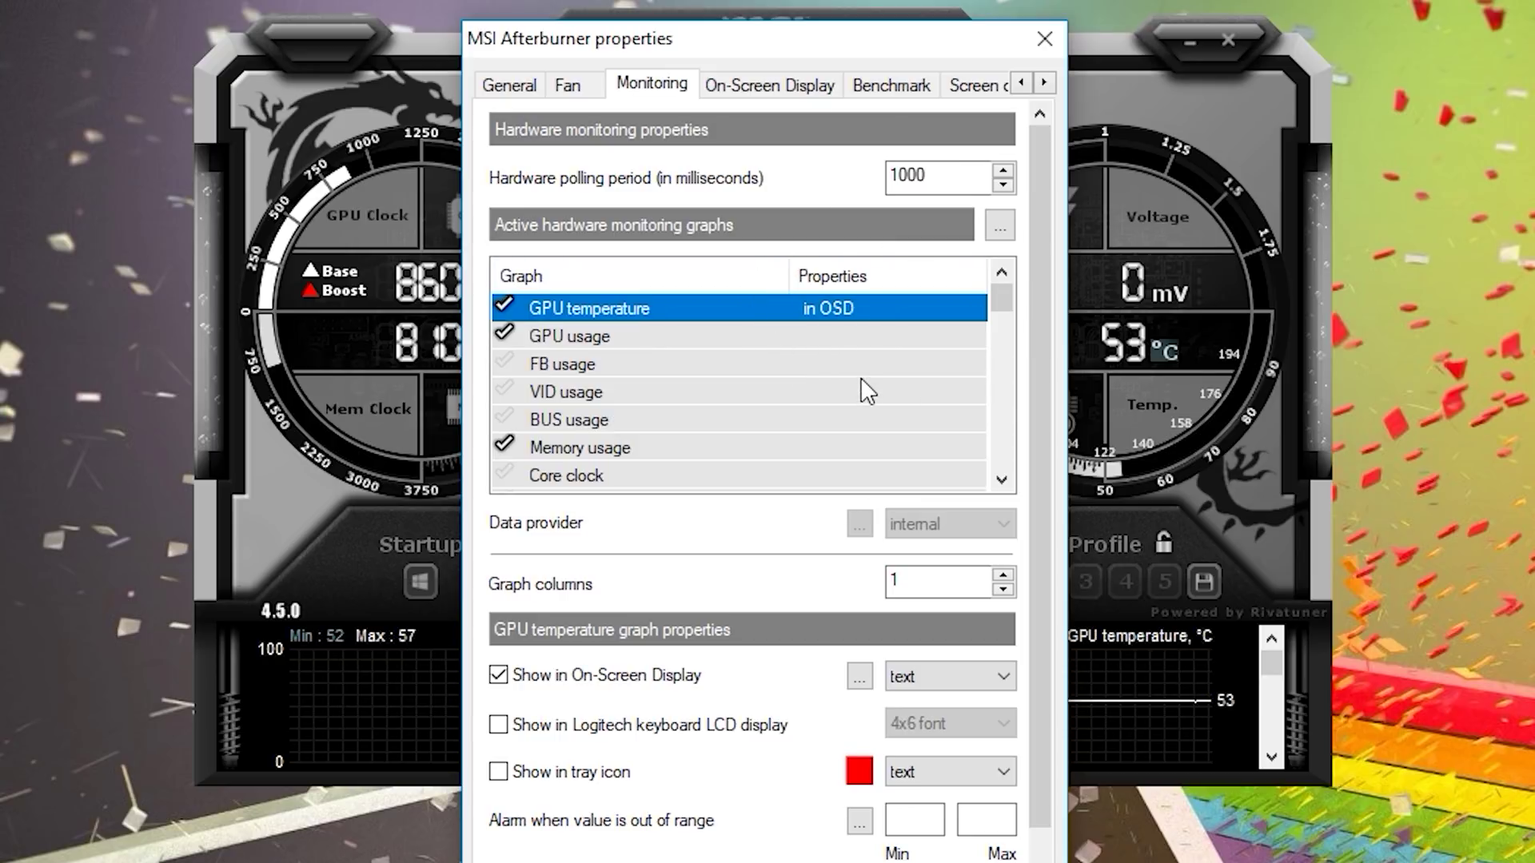
{"action": "mouse_move", "coordinate": [837, 361]}
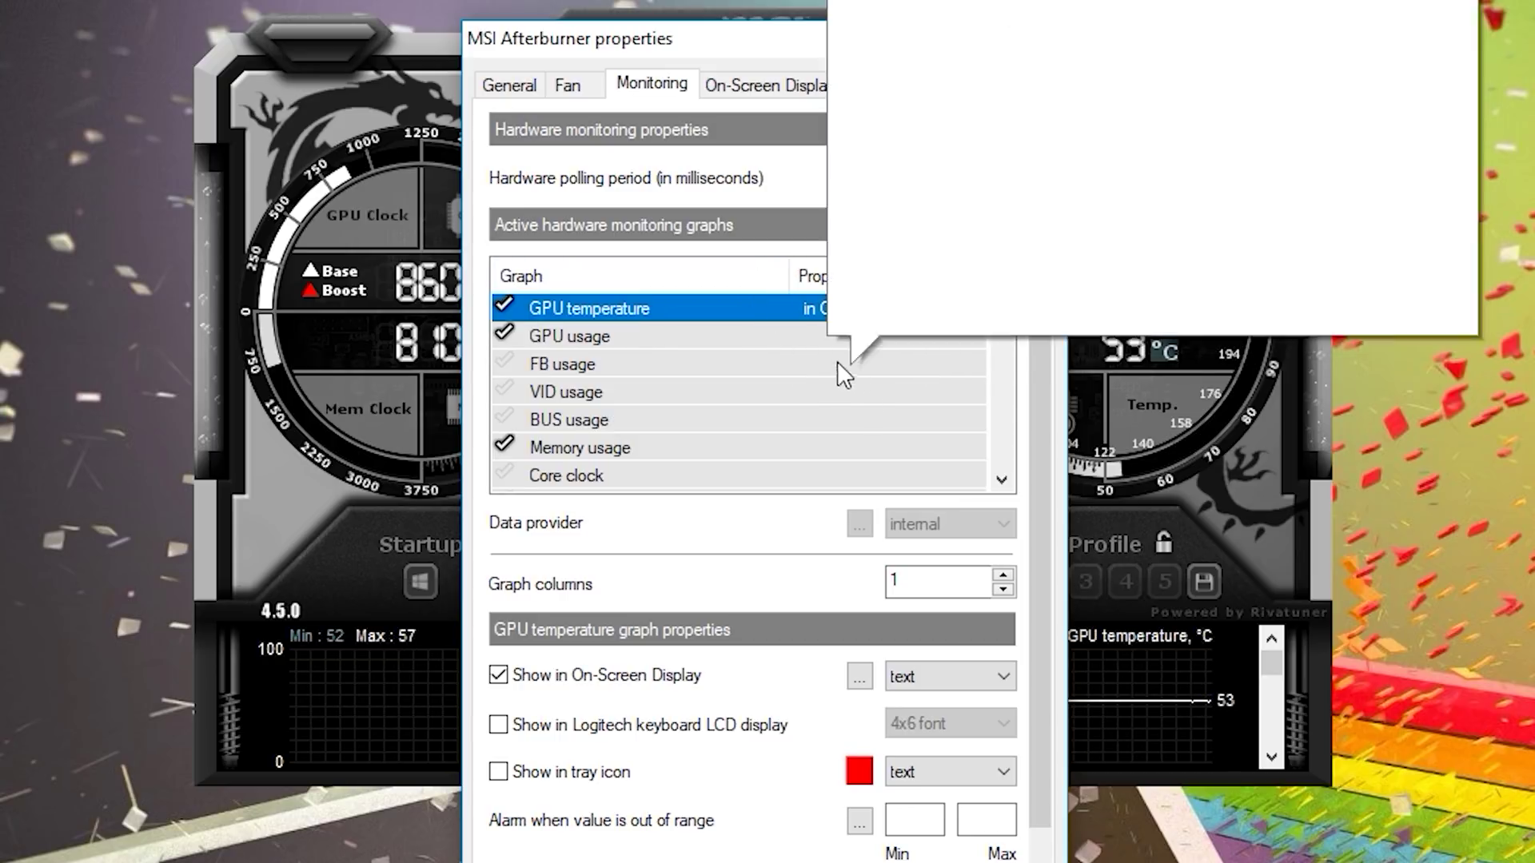
{"action": "left_click", "coordinate": [841, 336]}
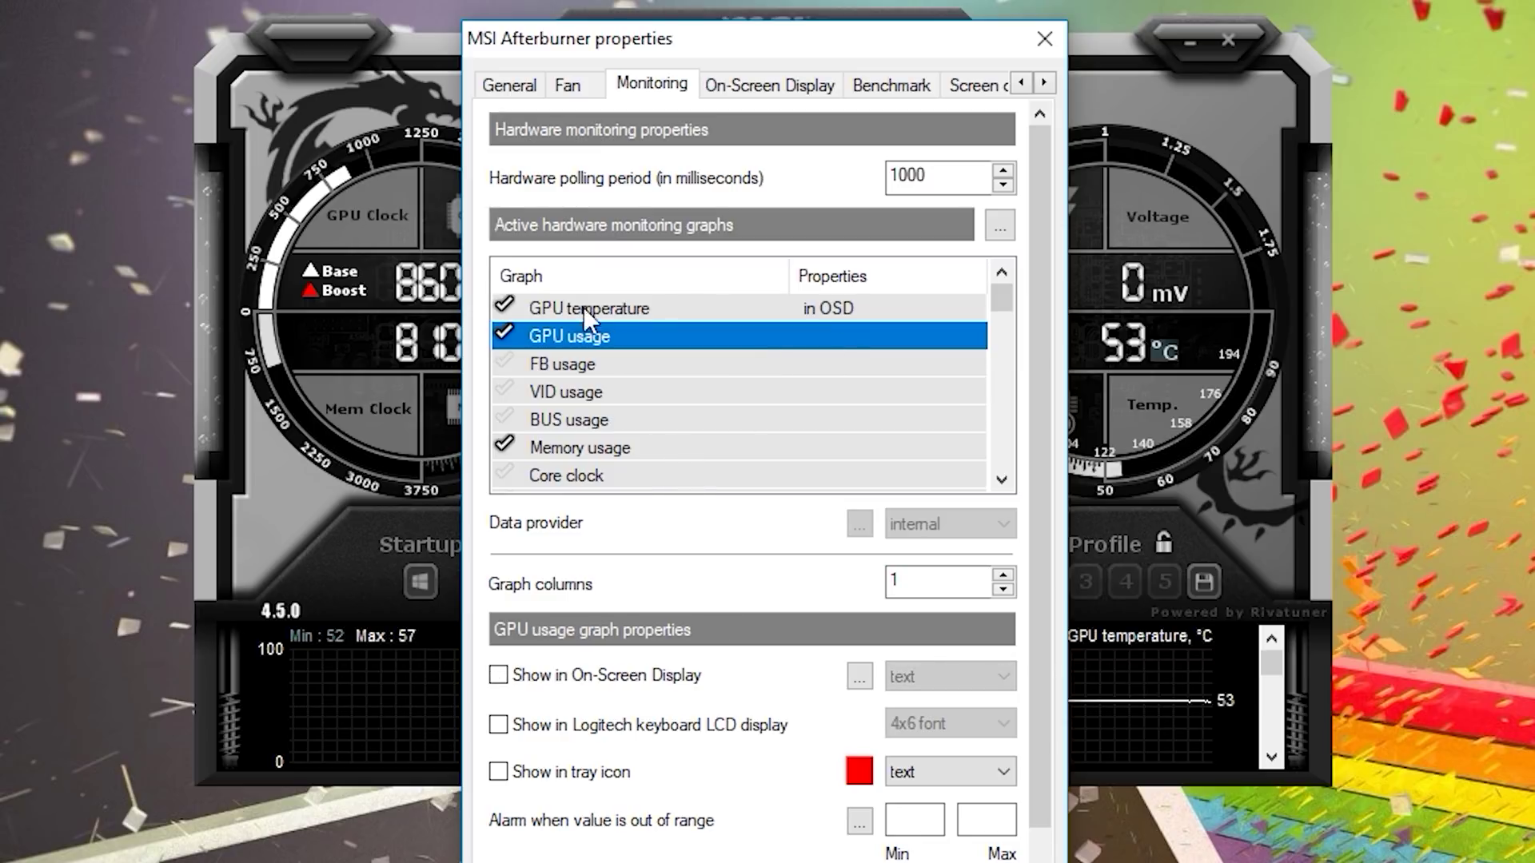
{"action": "left_click", "coordinate": [498, 676]}
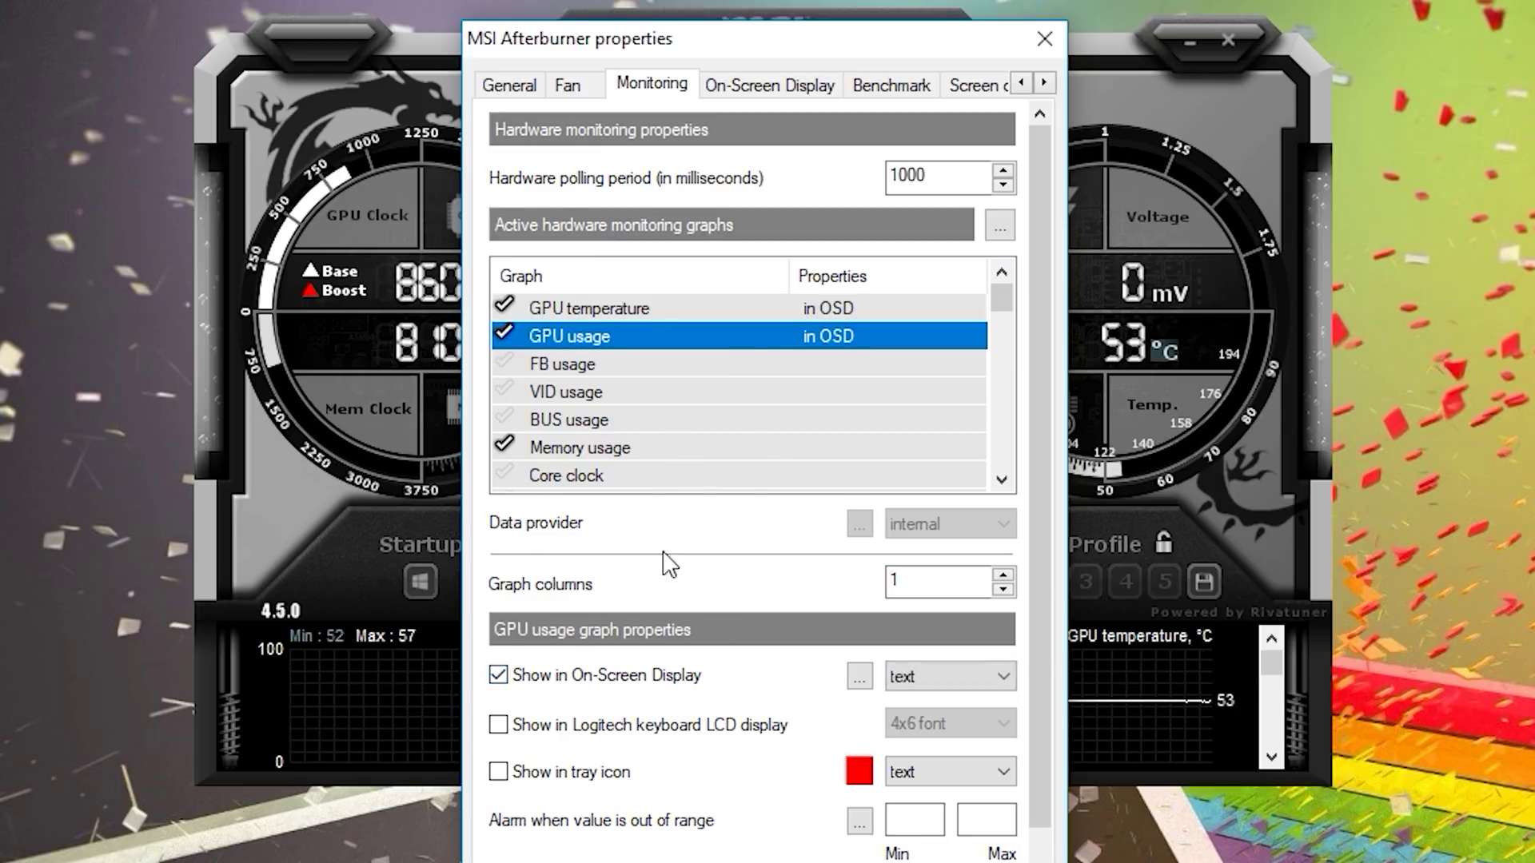
{"action": "left_click", "coordinate": [792, 448]}
{"action": "left_click", "coordinate": [498, 678]}
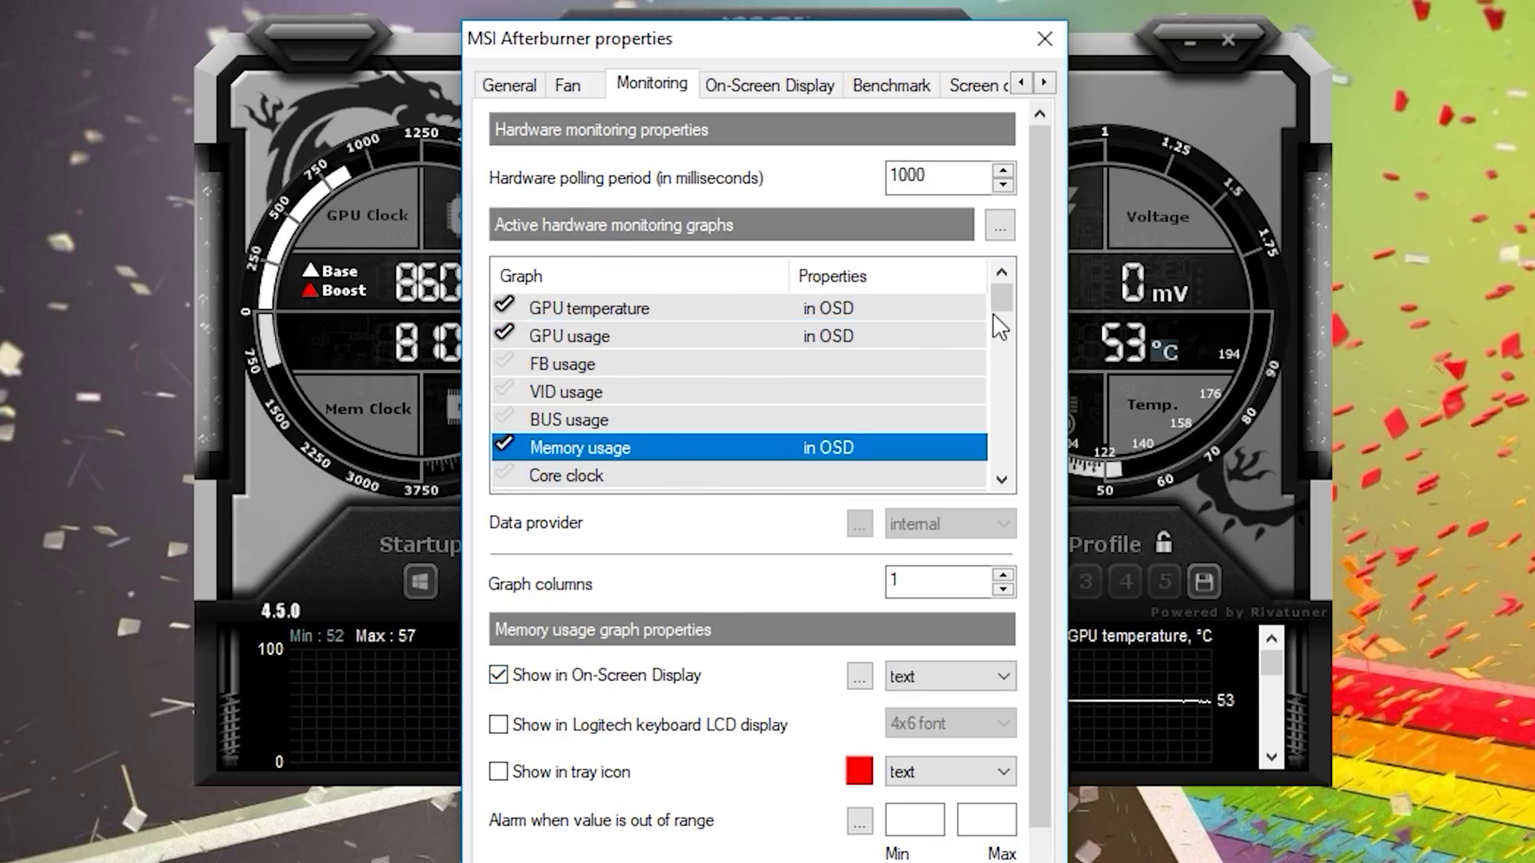
Step: Show CPU temperature and CPU1, CPU2, CPU3 usage in the On-Screen Display
{"action": "left_click", "coordinate": [1000, 320]}
{"action": "left_click_drag", "start_coordinate": [1001, 321], "coordinate": [1002, 372]}
{"action": "left_click", "coordinate": [916, 362]}
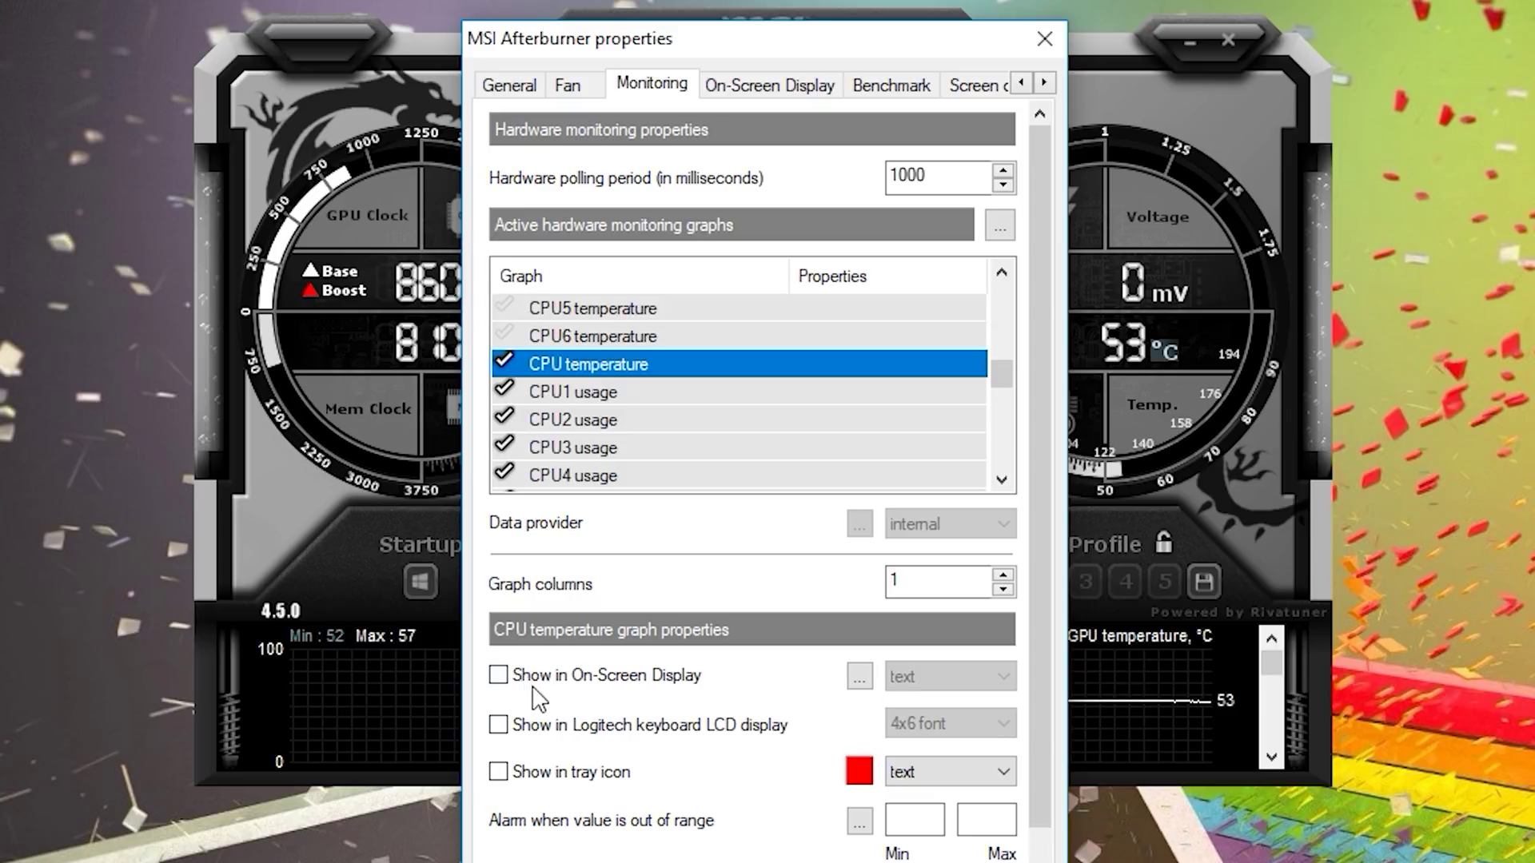
{"action": "left_click", "coordinate": [499, 676]}
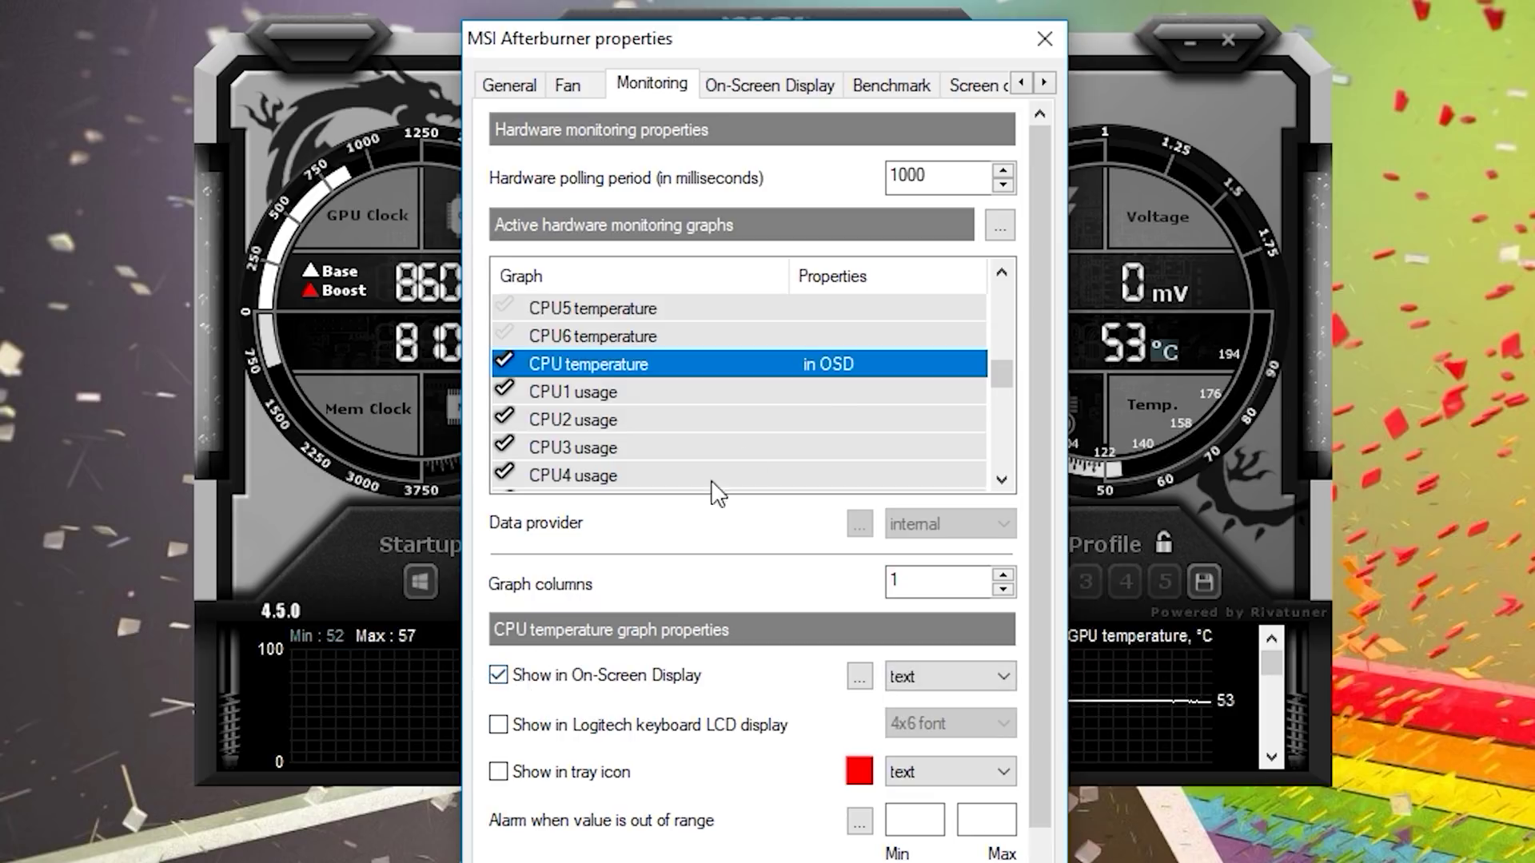
{"action": "left_click", "coordinate": [822, 392]}
{"action": "left_click", "coordinate": [499, 677]}
{"action": "left_click", "coordinate": [828, 420]}
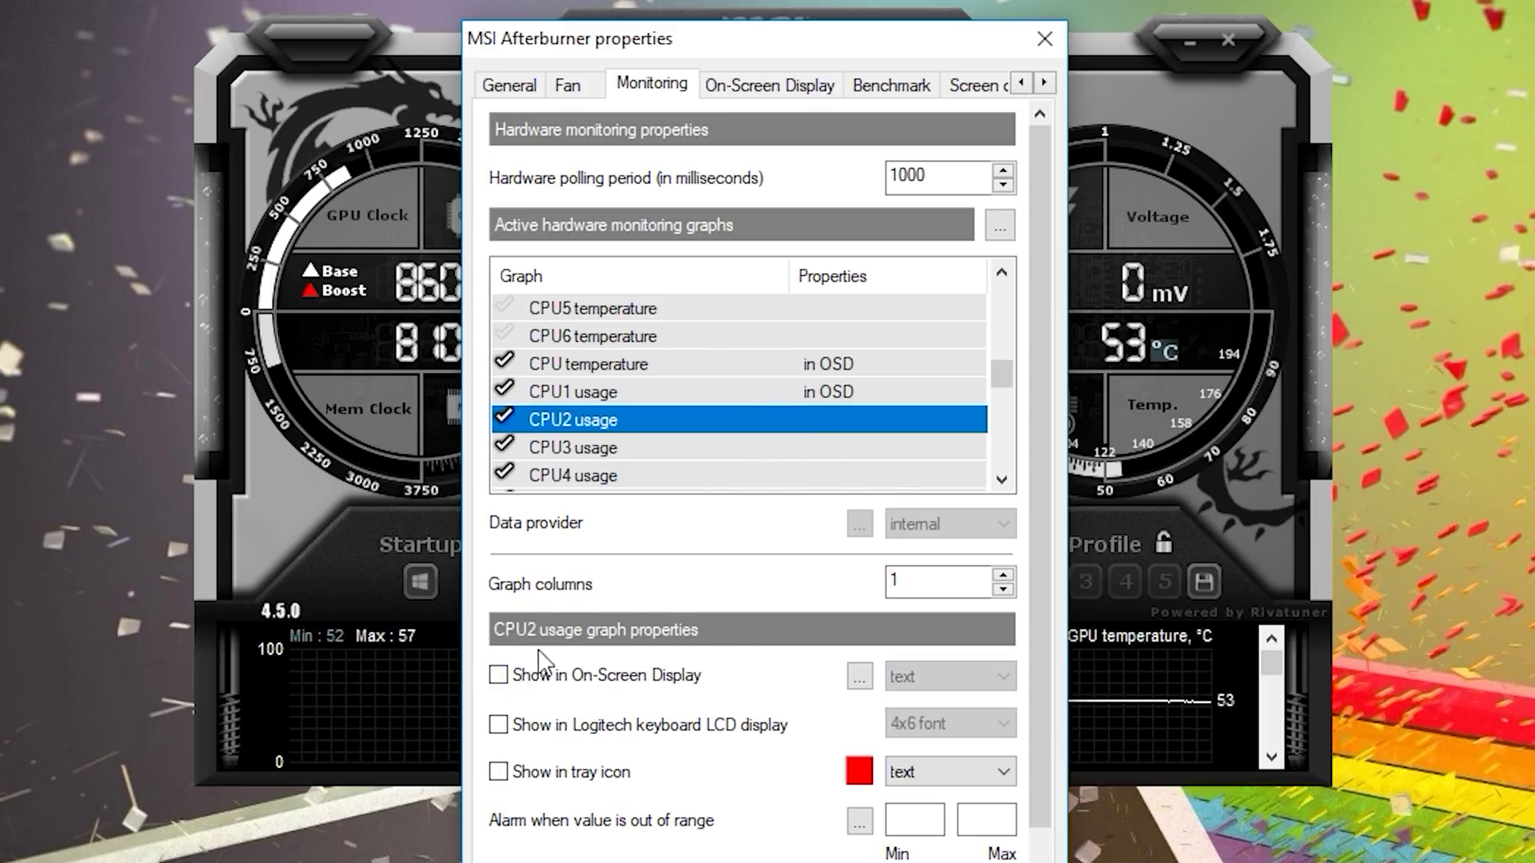
{"action": "left_click", "coordinate": [499, 677]}
{"action": "left_click", "coordinate": [834, 446]}
{"action": "left_click", "coordinate": [499, 676]}
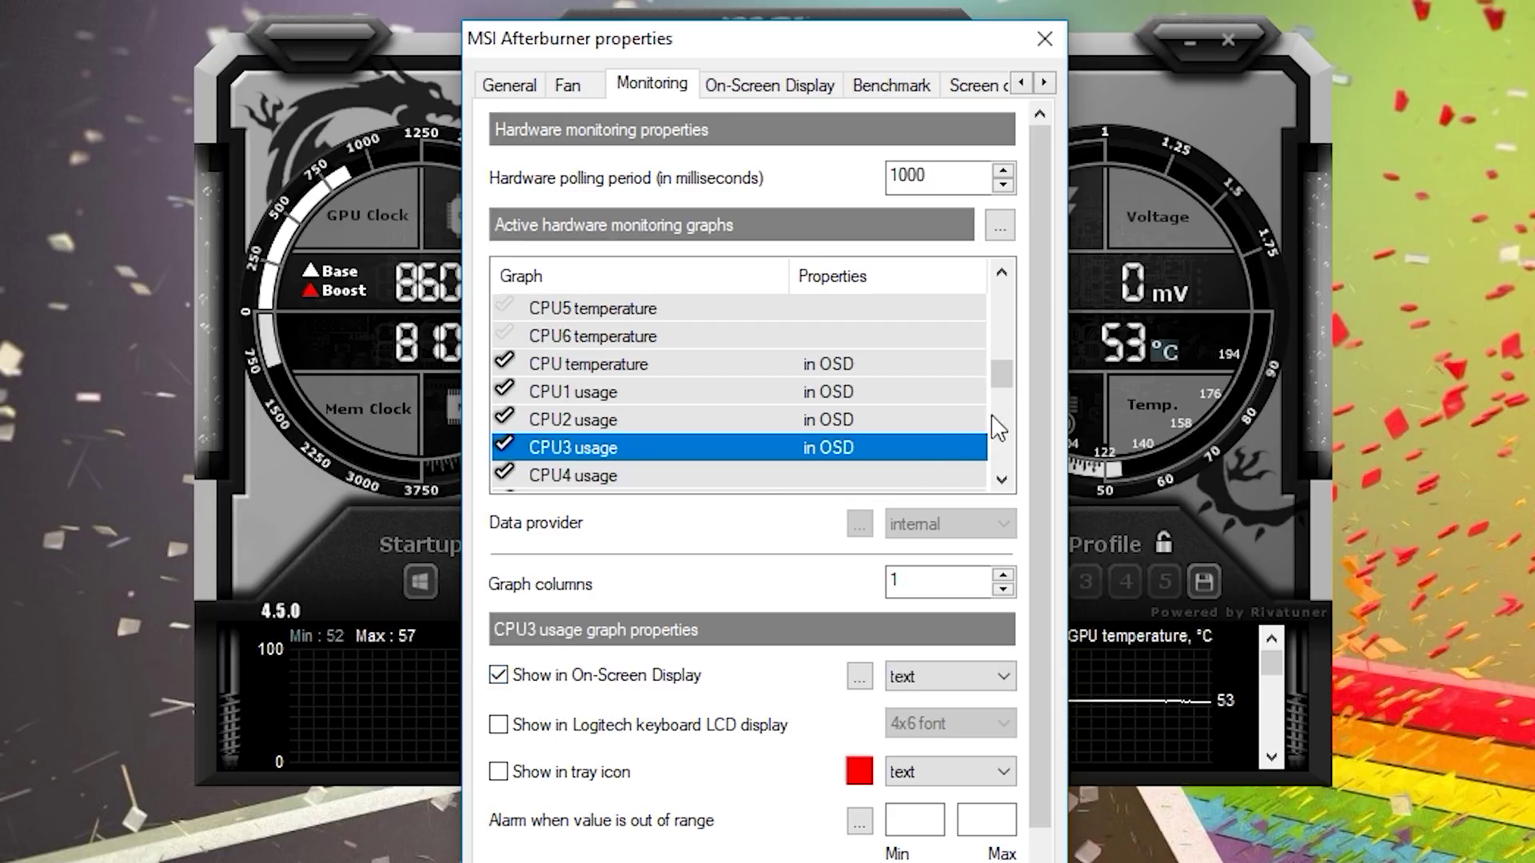
Step: Save the monitoring settings and close the properties dialog
{"action": "scroll", "coordinate": [994, 424], "scroll_direction": "down", "scroll_amount": 1}
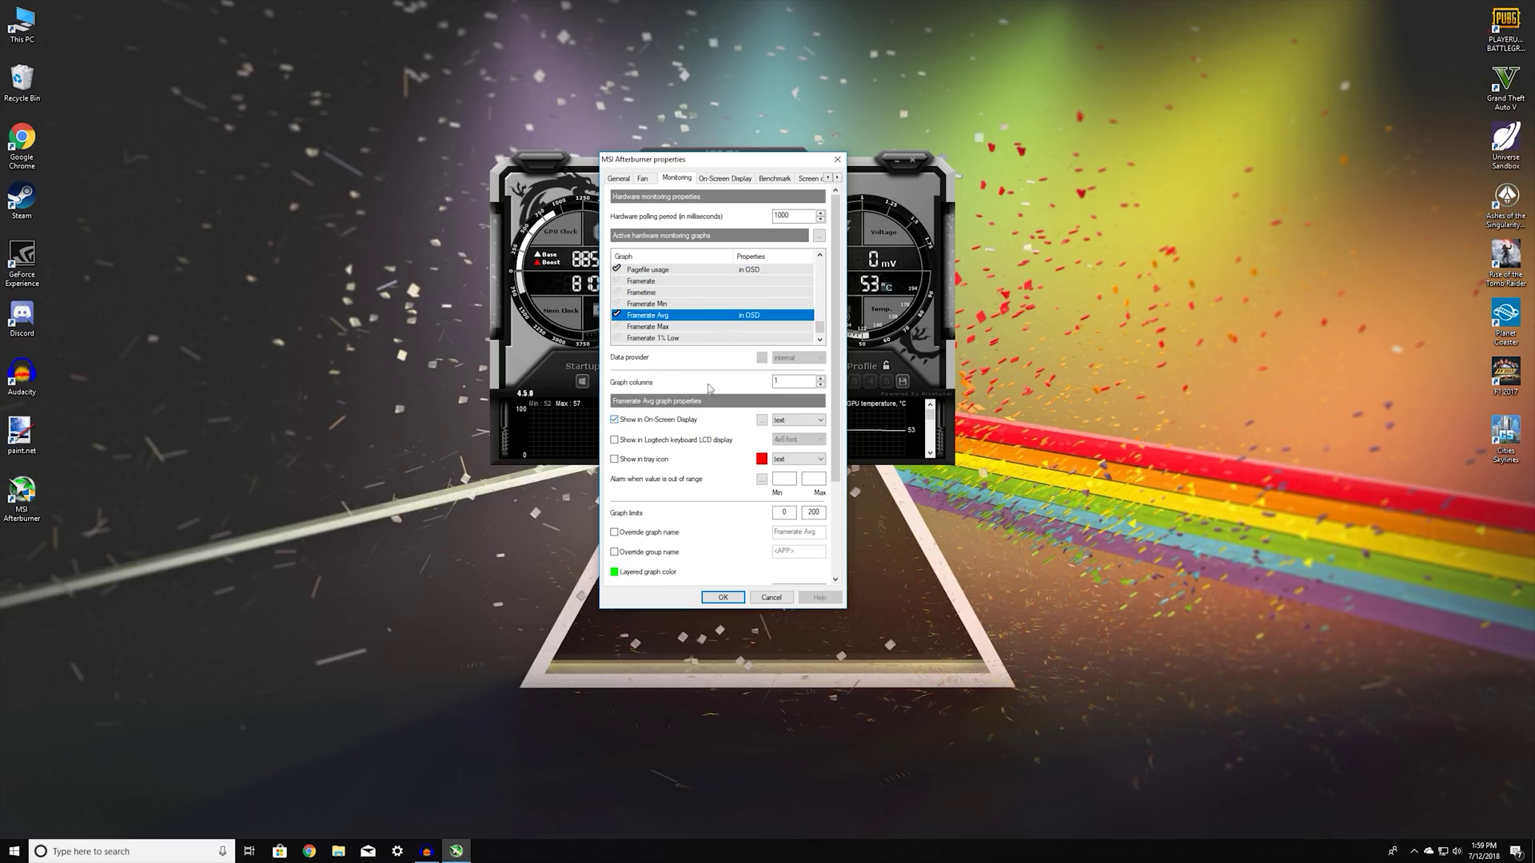
{"action": "scroll", "coordinate": [723, 337], "scroll_direction": "down", "scroll_amount": 1}
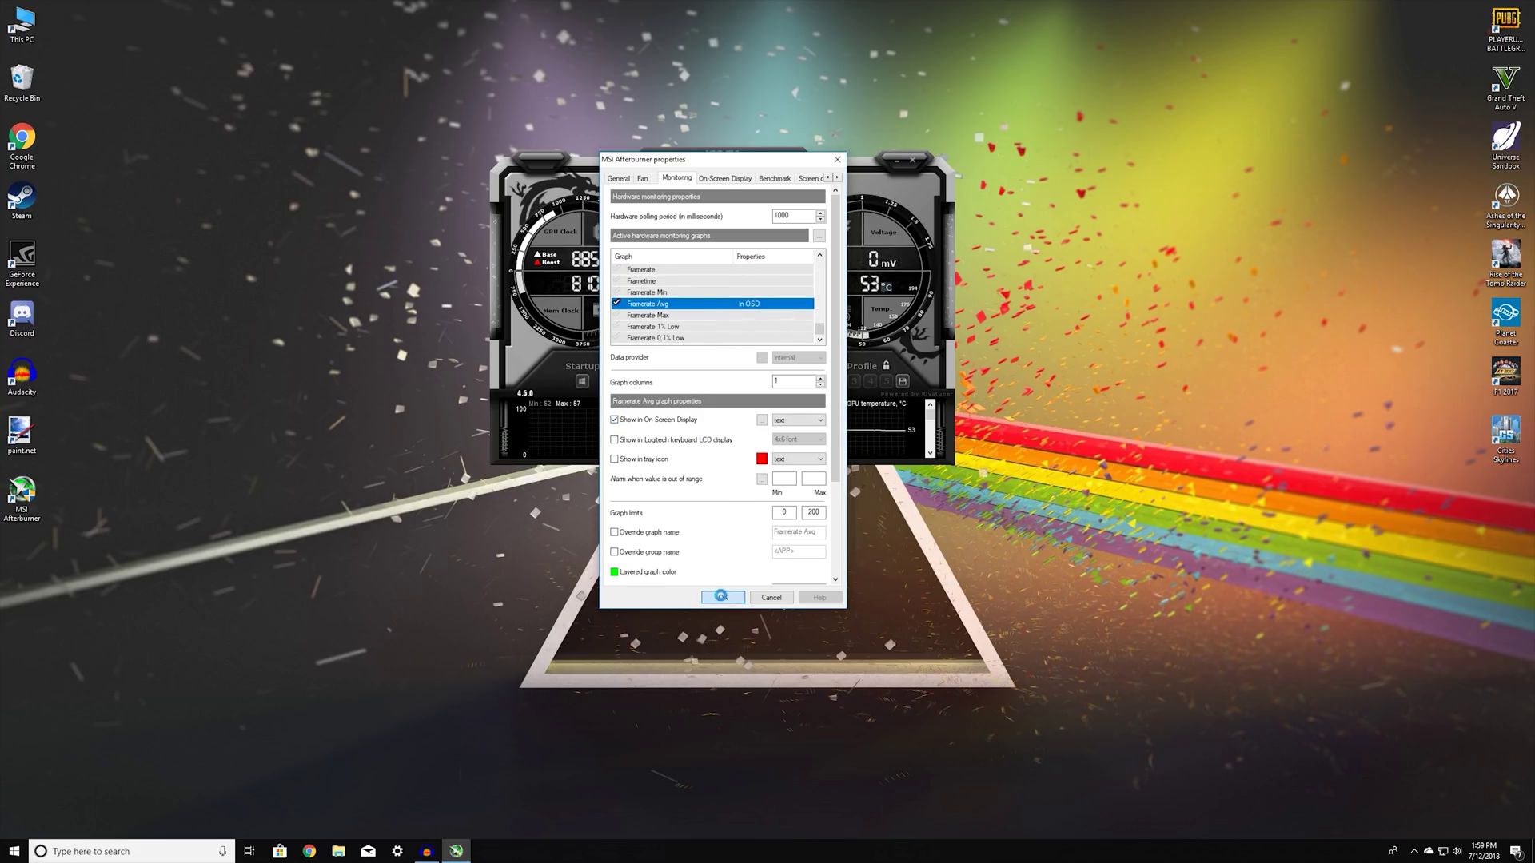
{"action": "left_click", "coordinate": [721, 596]}
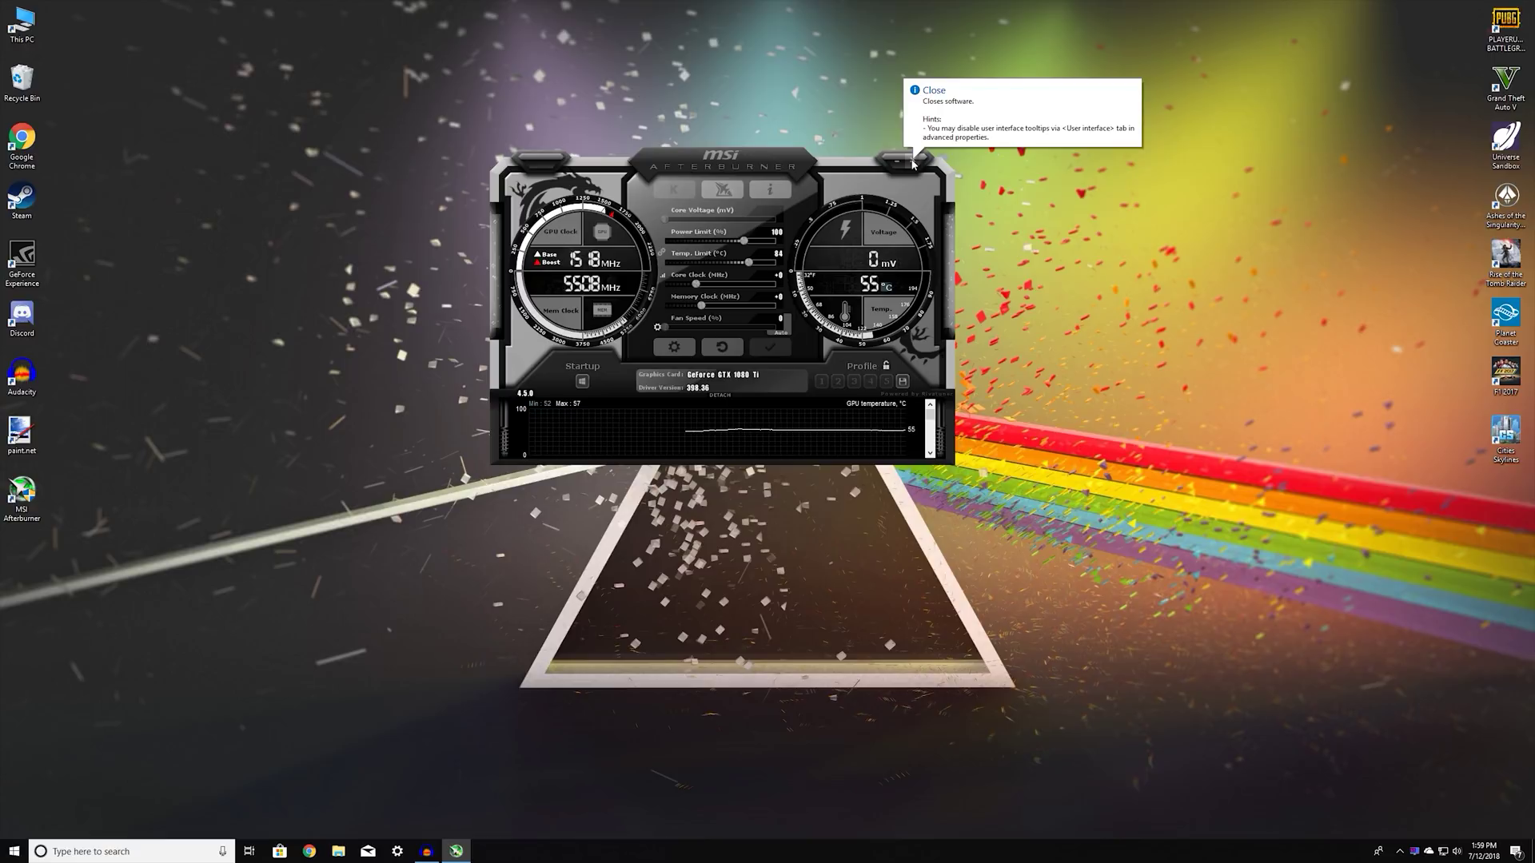
Step: Move the Afterburner window toward the lower right and minimize it to the system tray
{"action": "right_click", "coordinate": [1401, 854]}
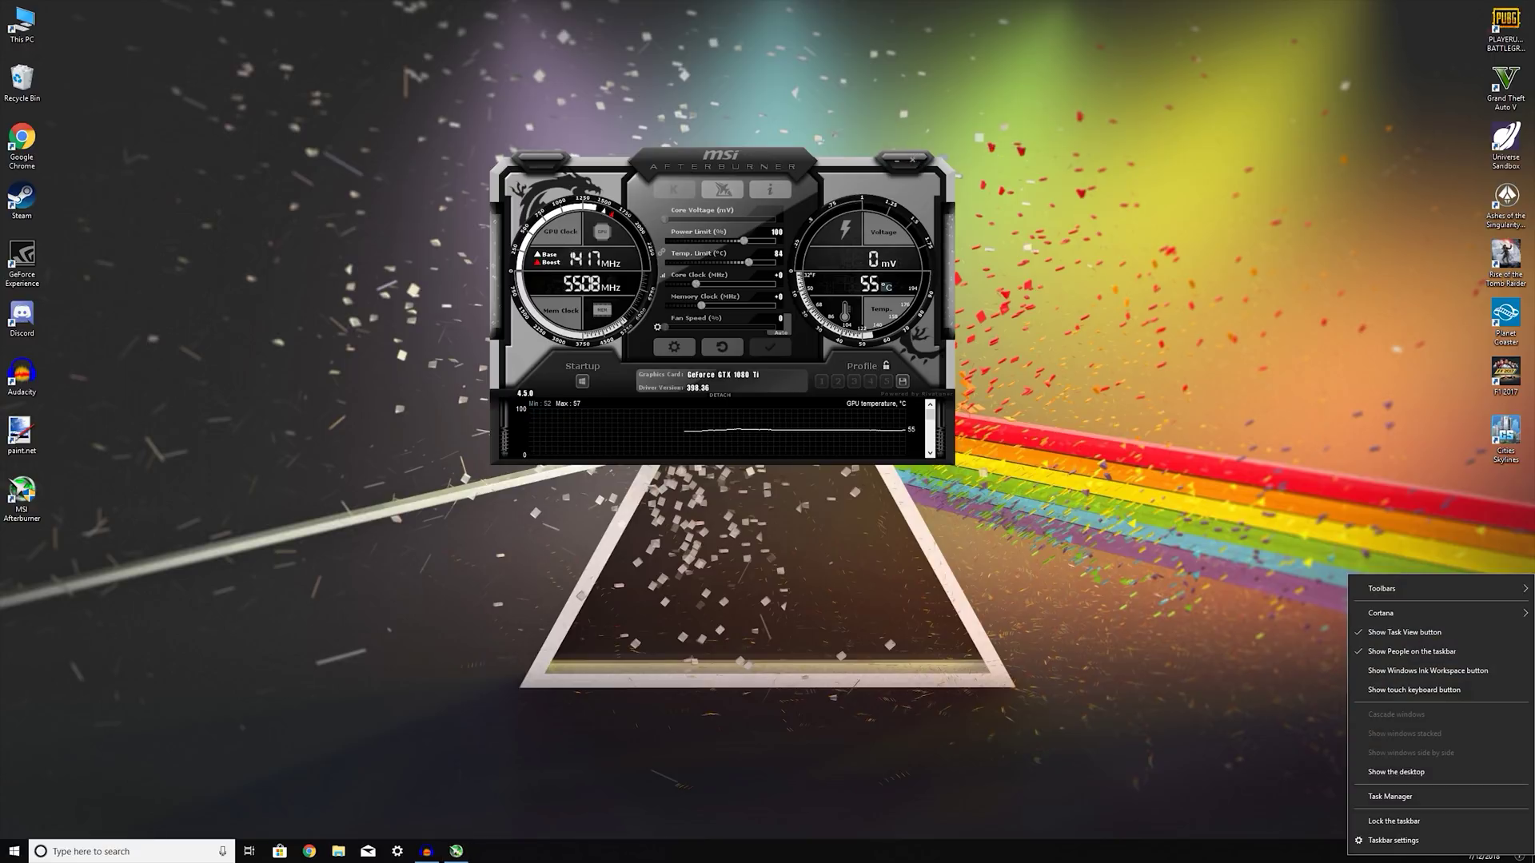
{"action": "left_click", "coordinate": [1405, 856]}
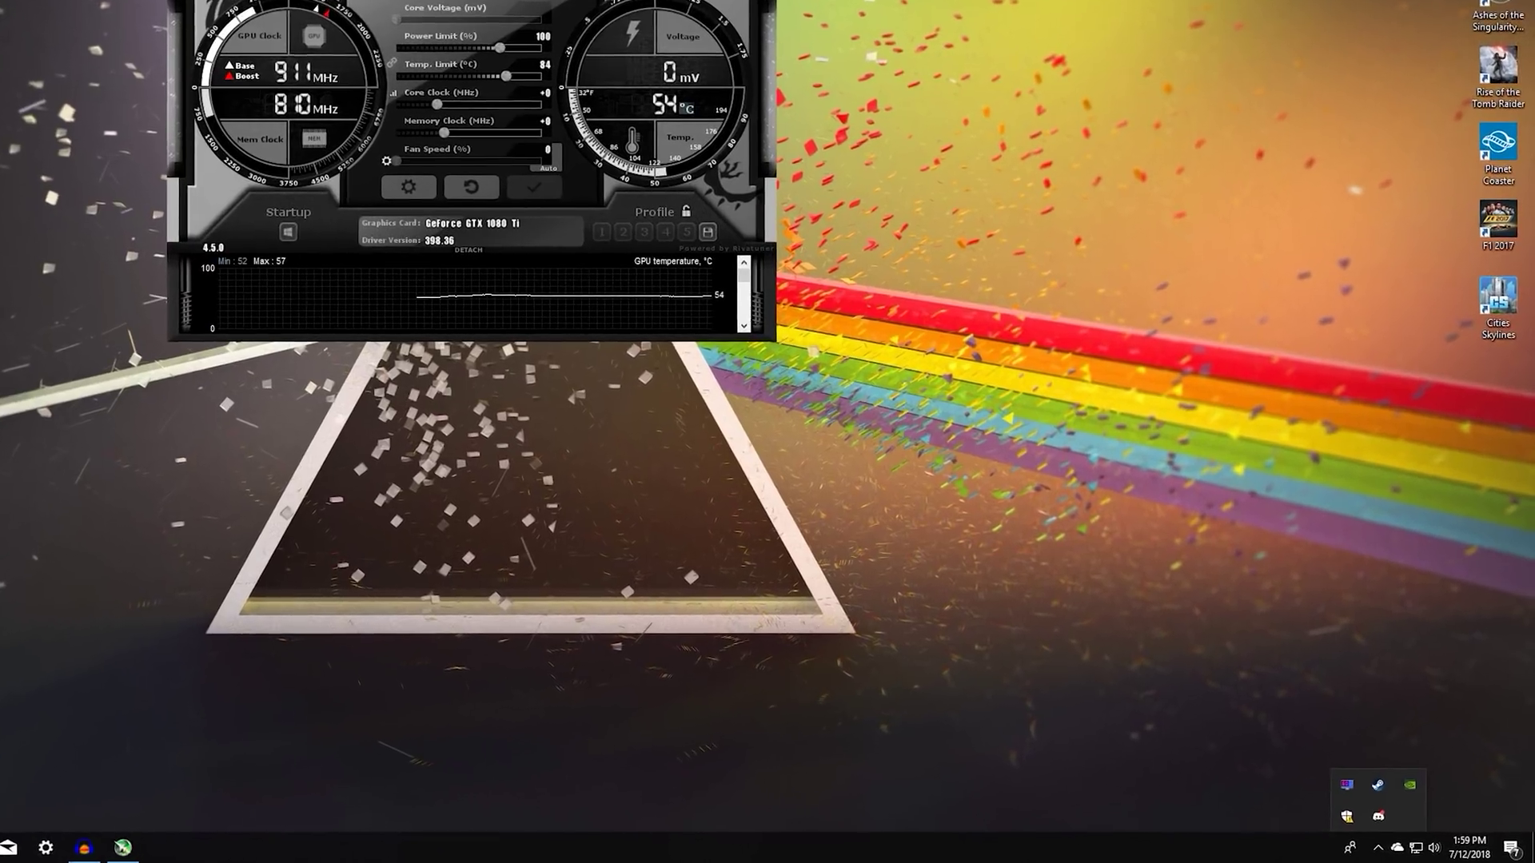
{"action": "left_click_drag", "start_coordinate": [774, 157], "coordinate": [1219, 502]}
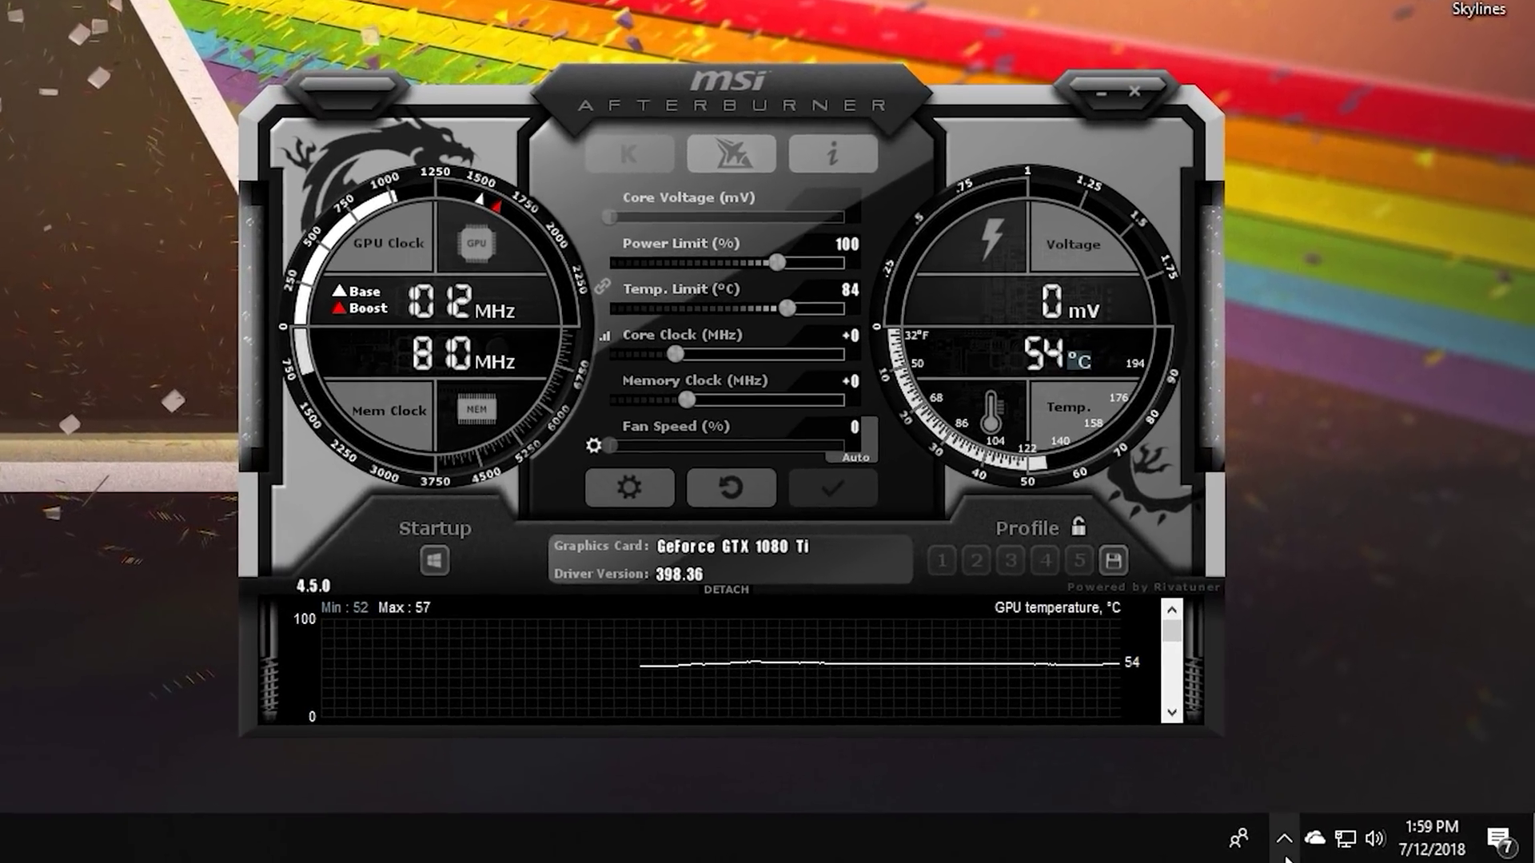
{"action": "left_click", "coordinate": [1331, 844]}
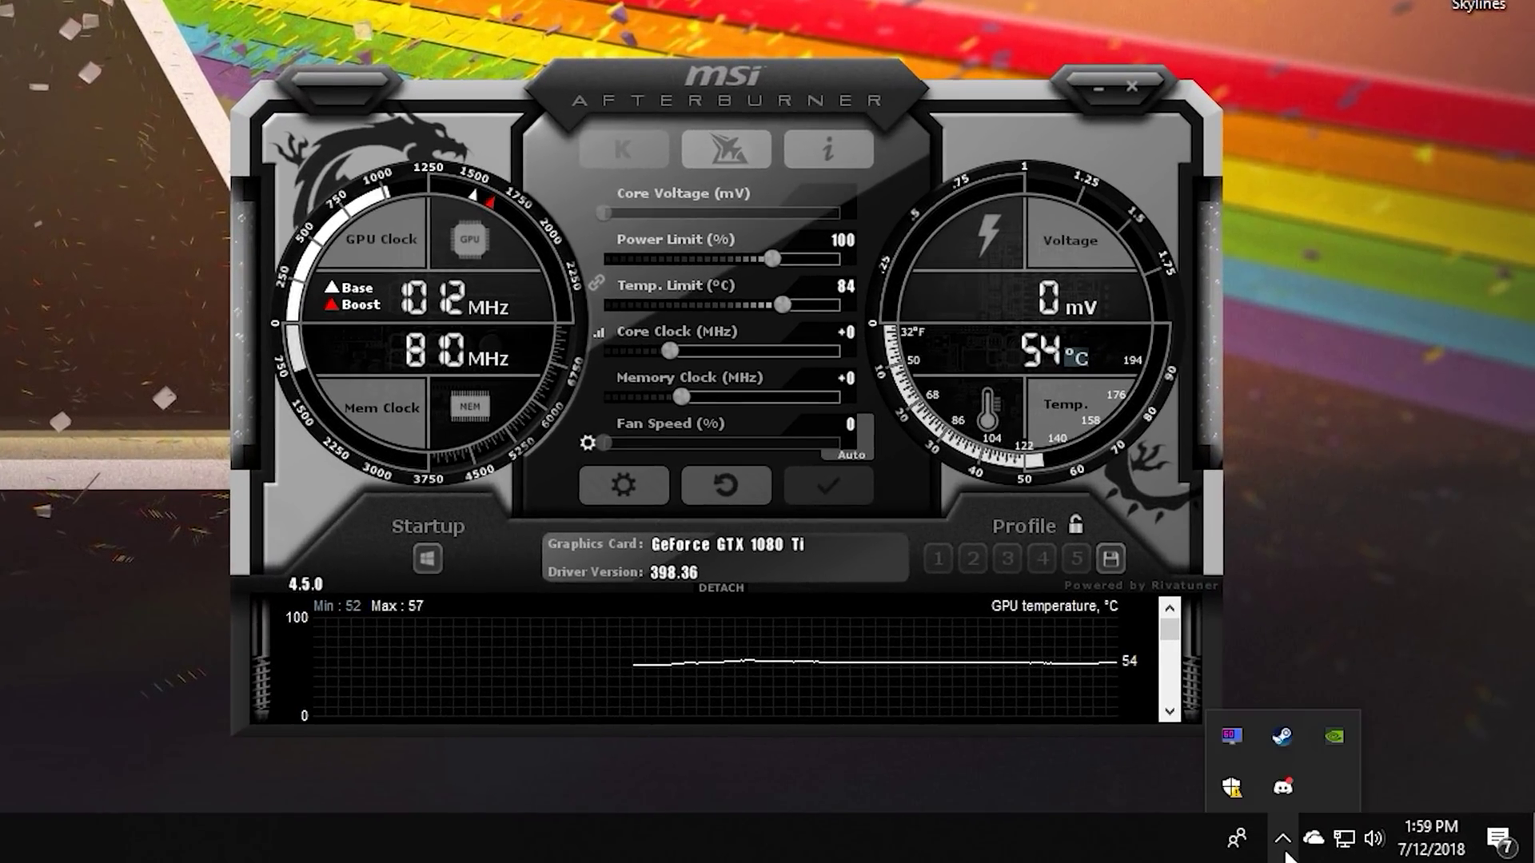
{"action": "left_click", "coordinate": [1093, 88]}
Step: Restore Afterburner from the tray, move it to the upper left, and check the hidden tray icons
{"action": "left_click", "coordinate": [1282, 839]}
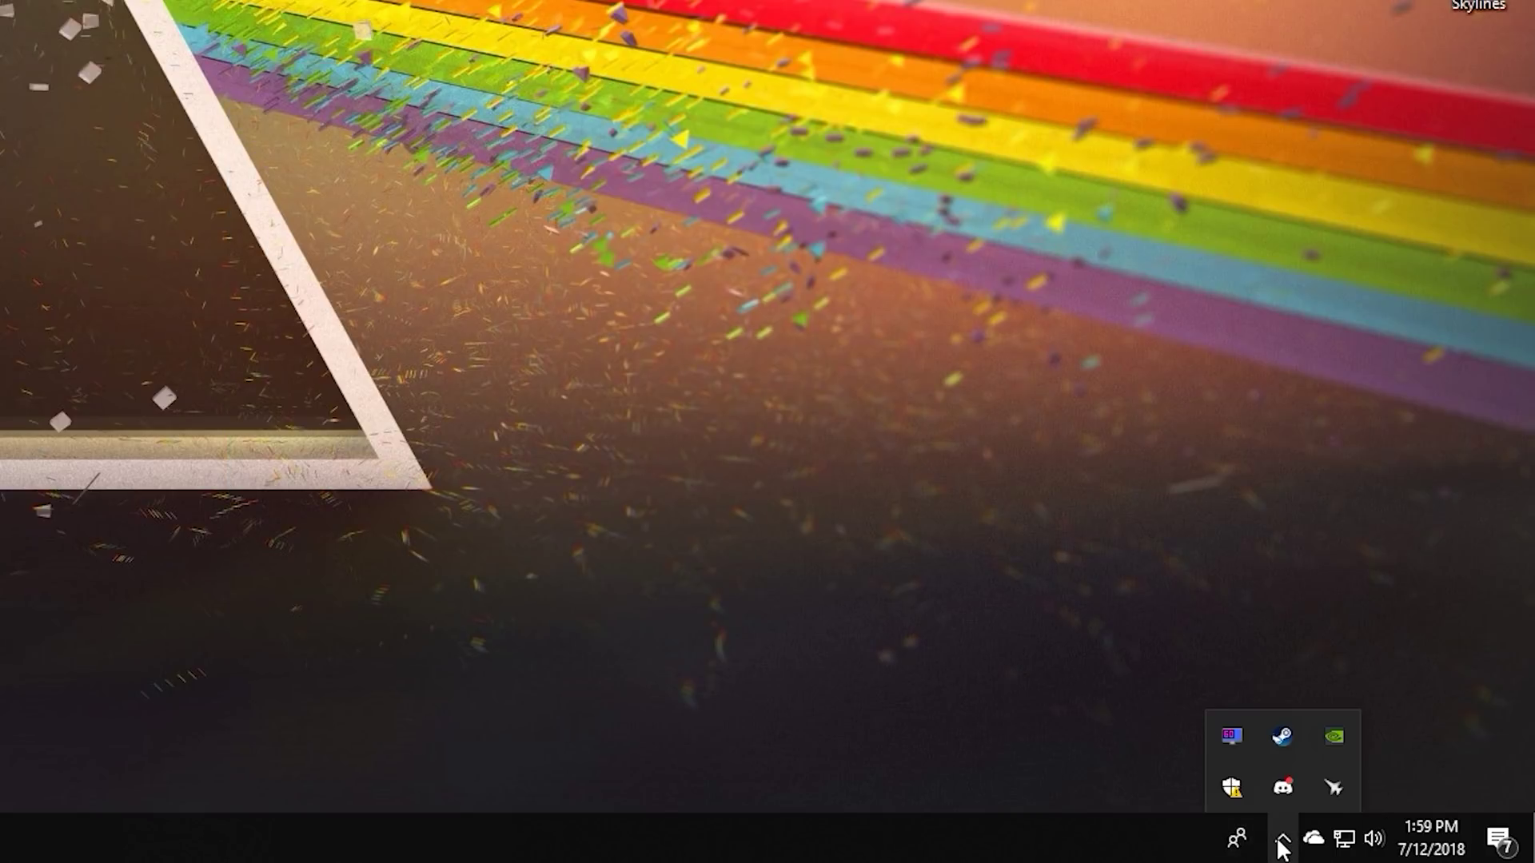
{"action": "left_click", "coordinate": [1336, 789]}
{"action": "left_click_drag", "start_coordinate": [1062, 165], "coordinate": [825, 36]}
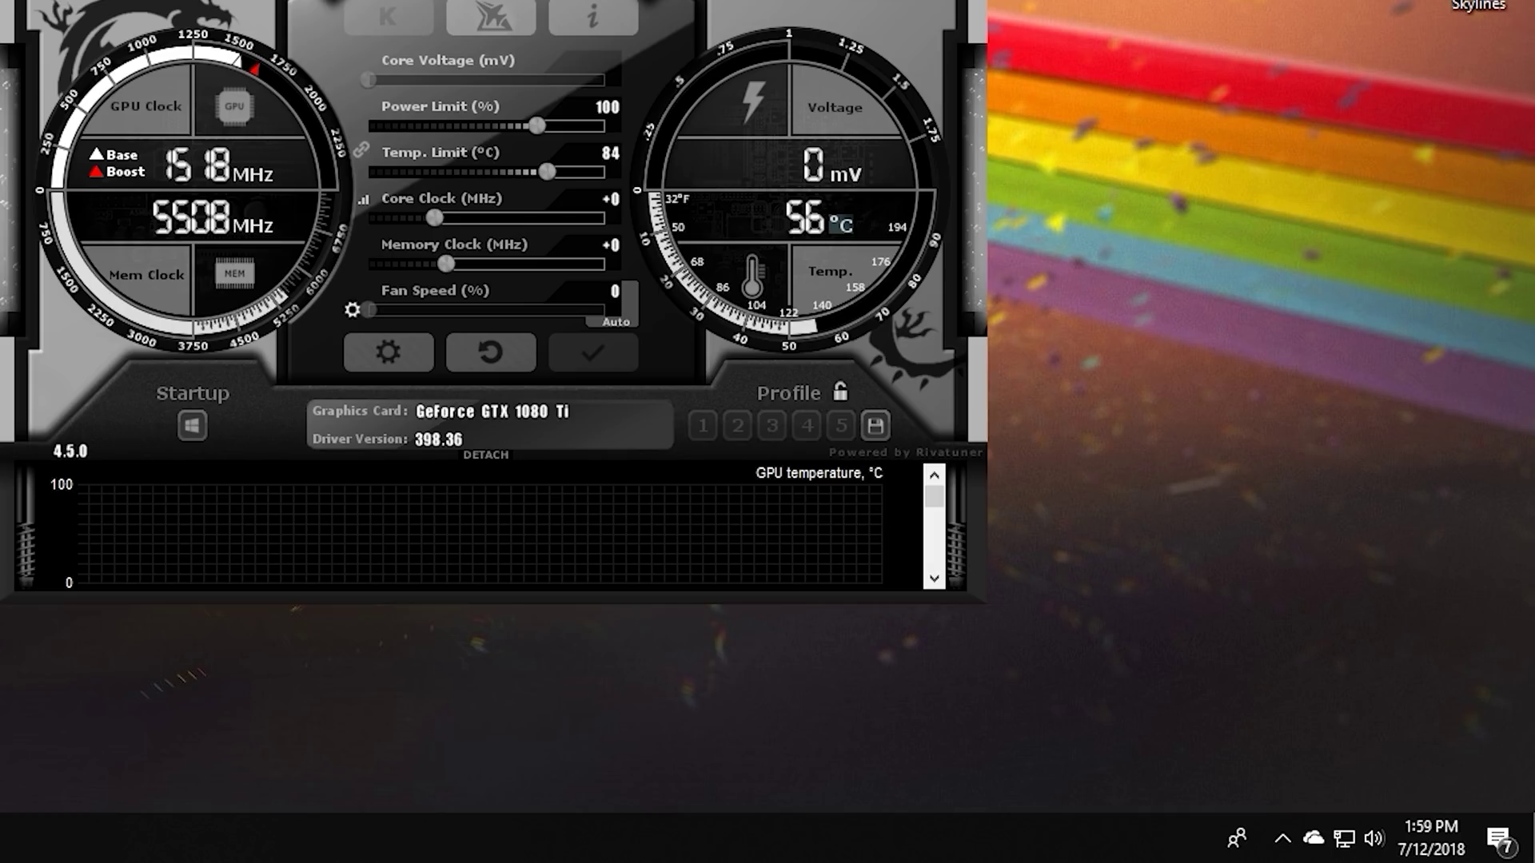
{"action": "left_click_drag", "start_coordinate": [789, 392], "coordinate": [269, 90]}
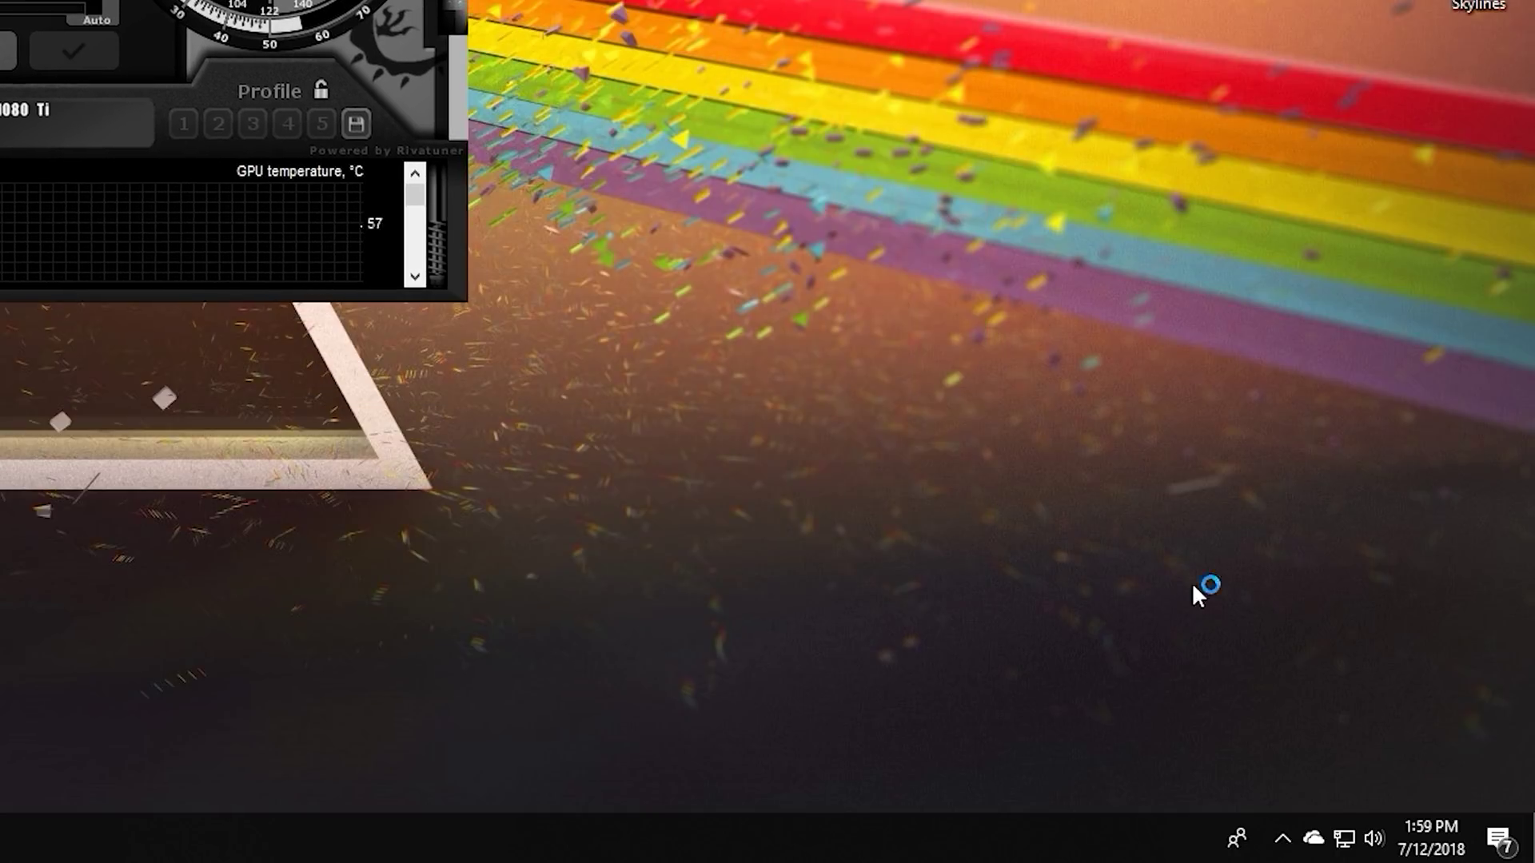
{"action": "left_click", "coordinate": [1283, 839]}
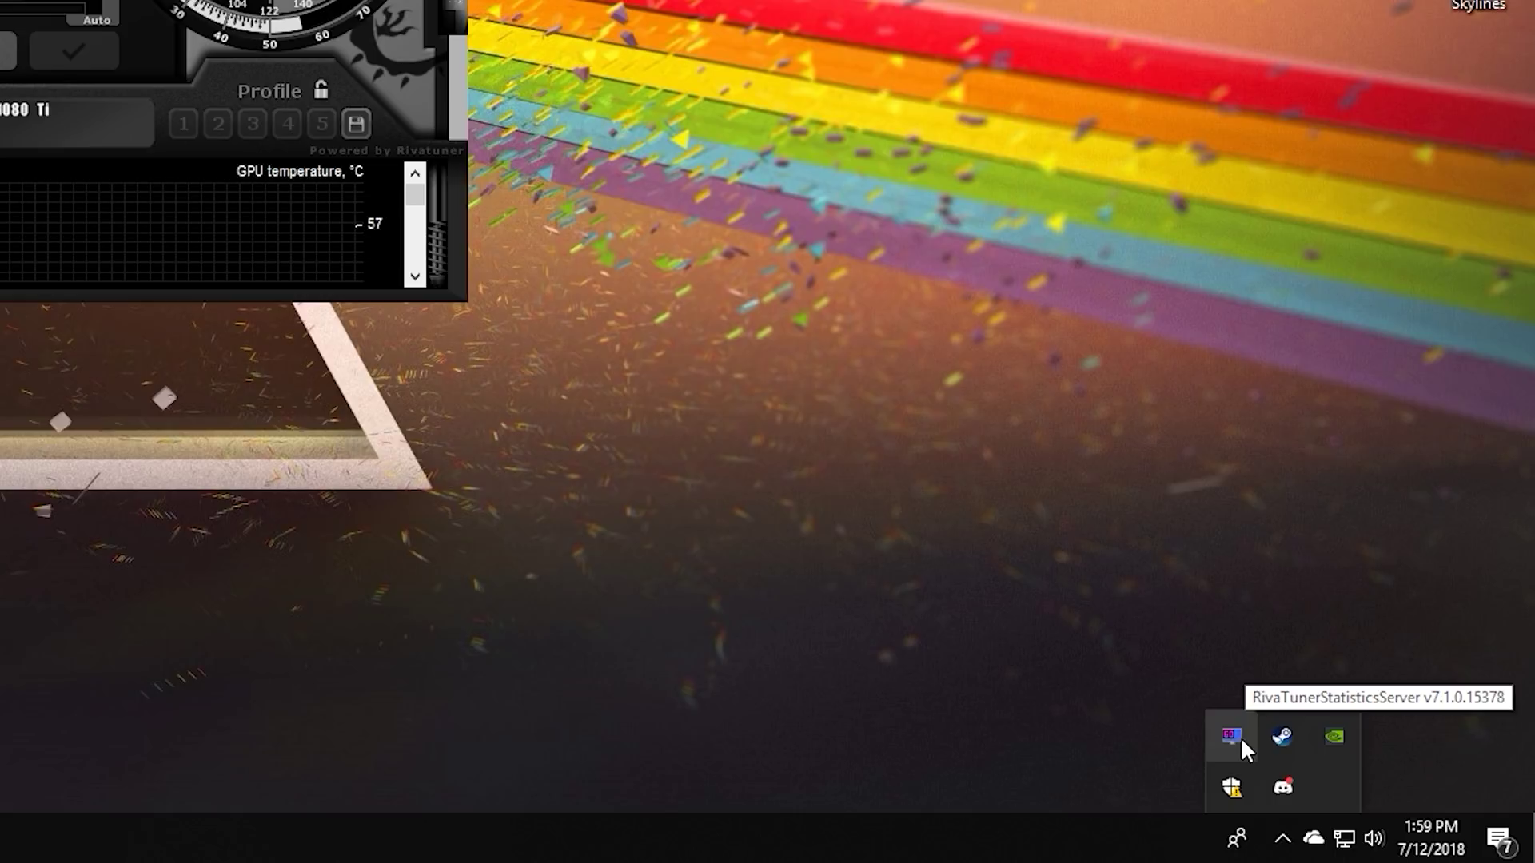
{"action": "left_click", "coordinate": [912, 369]}
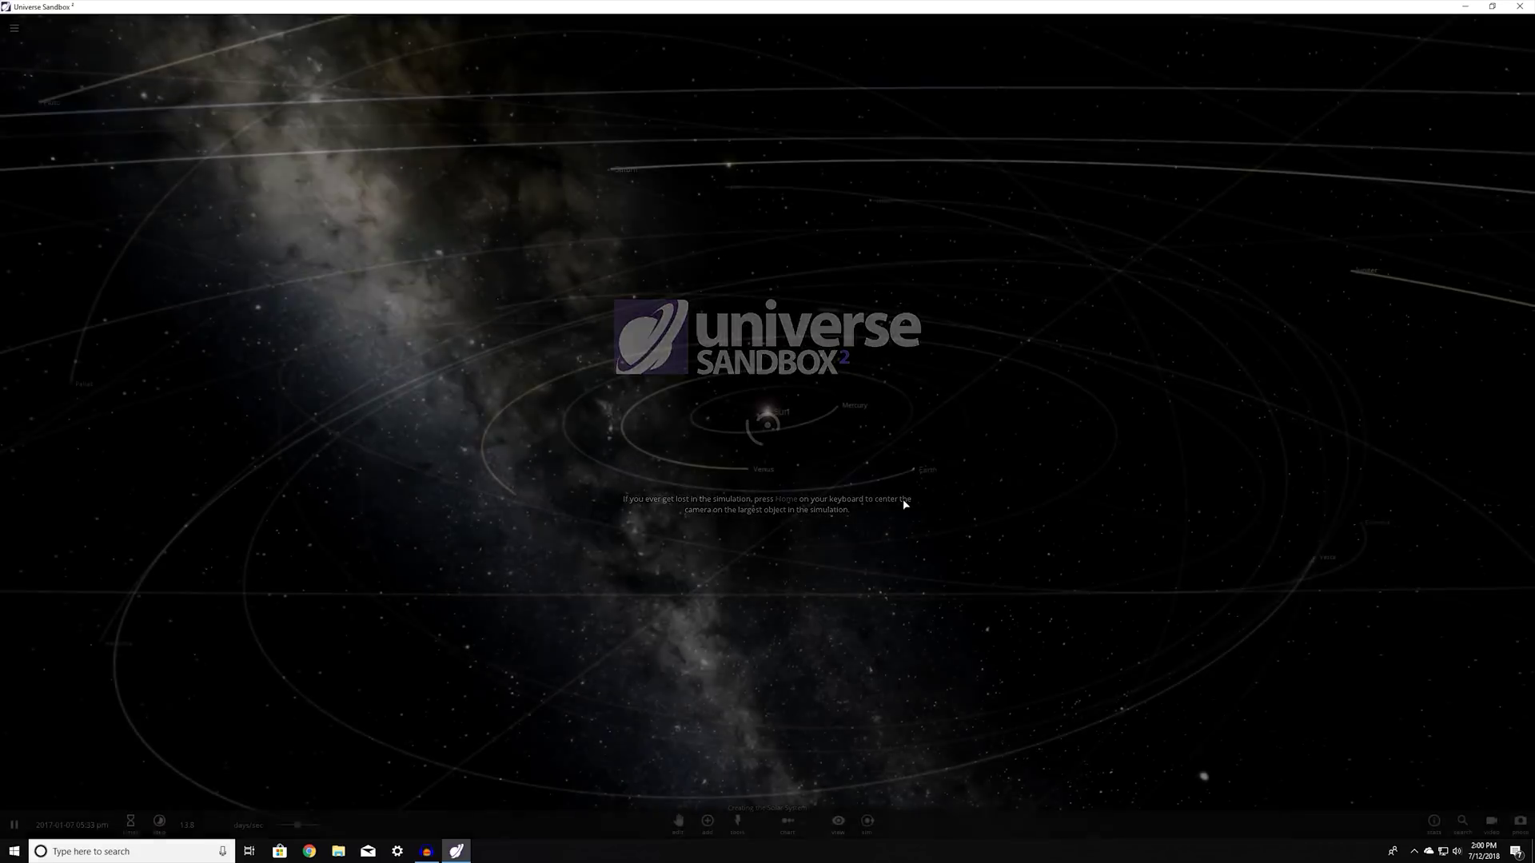
Step: Open RivaTuner Statistics Server from the hidden tray icons, then minimize it to reveal the overlay
{"action": "left_click", "coordinate": [1413, 854]}
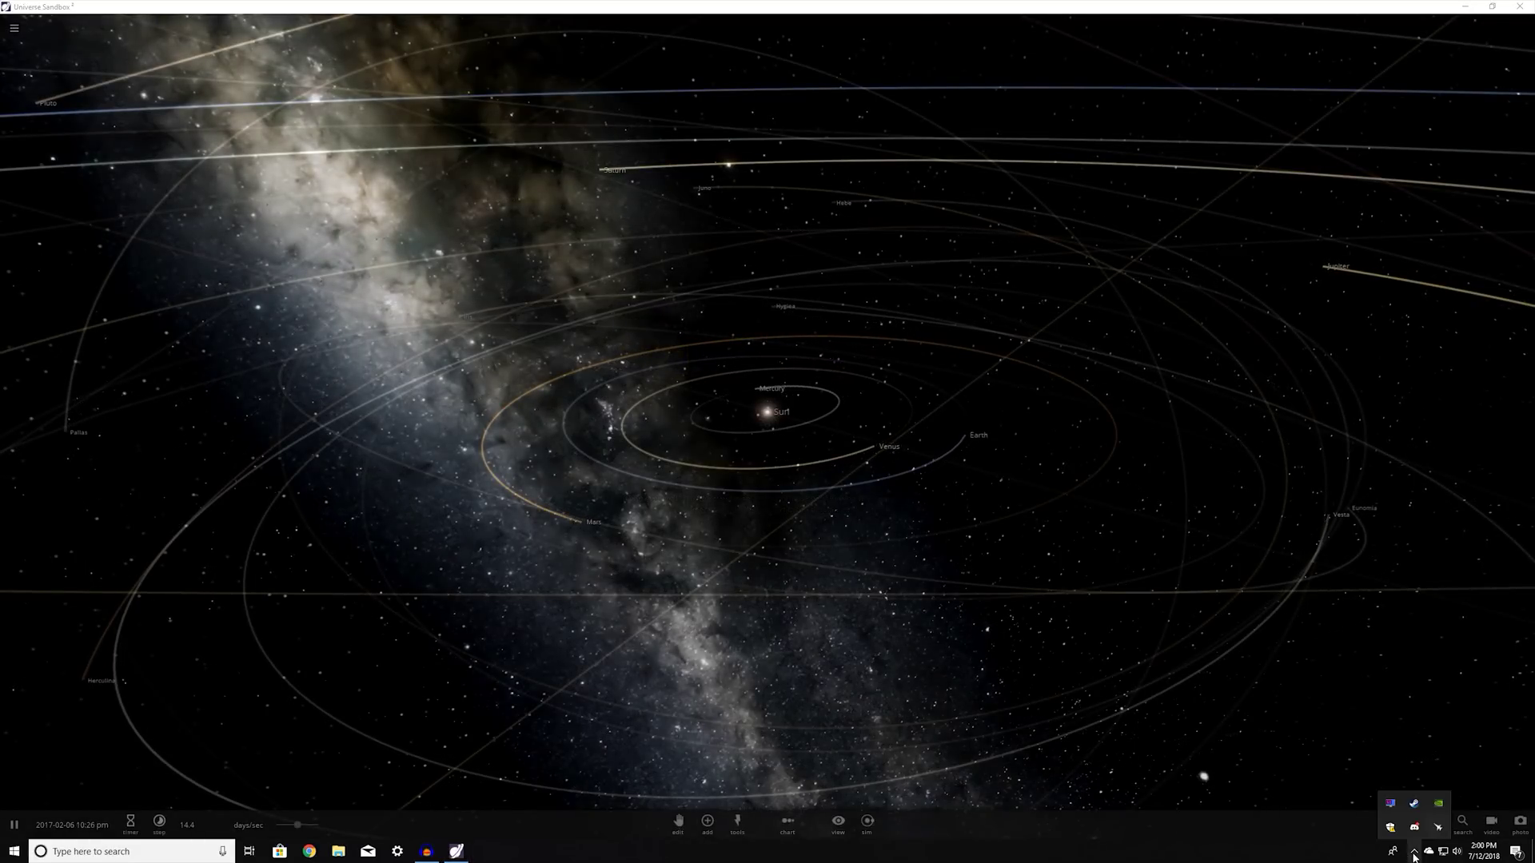
{"action": "left_click", "coordinate": [1390, 805]}
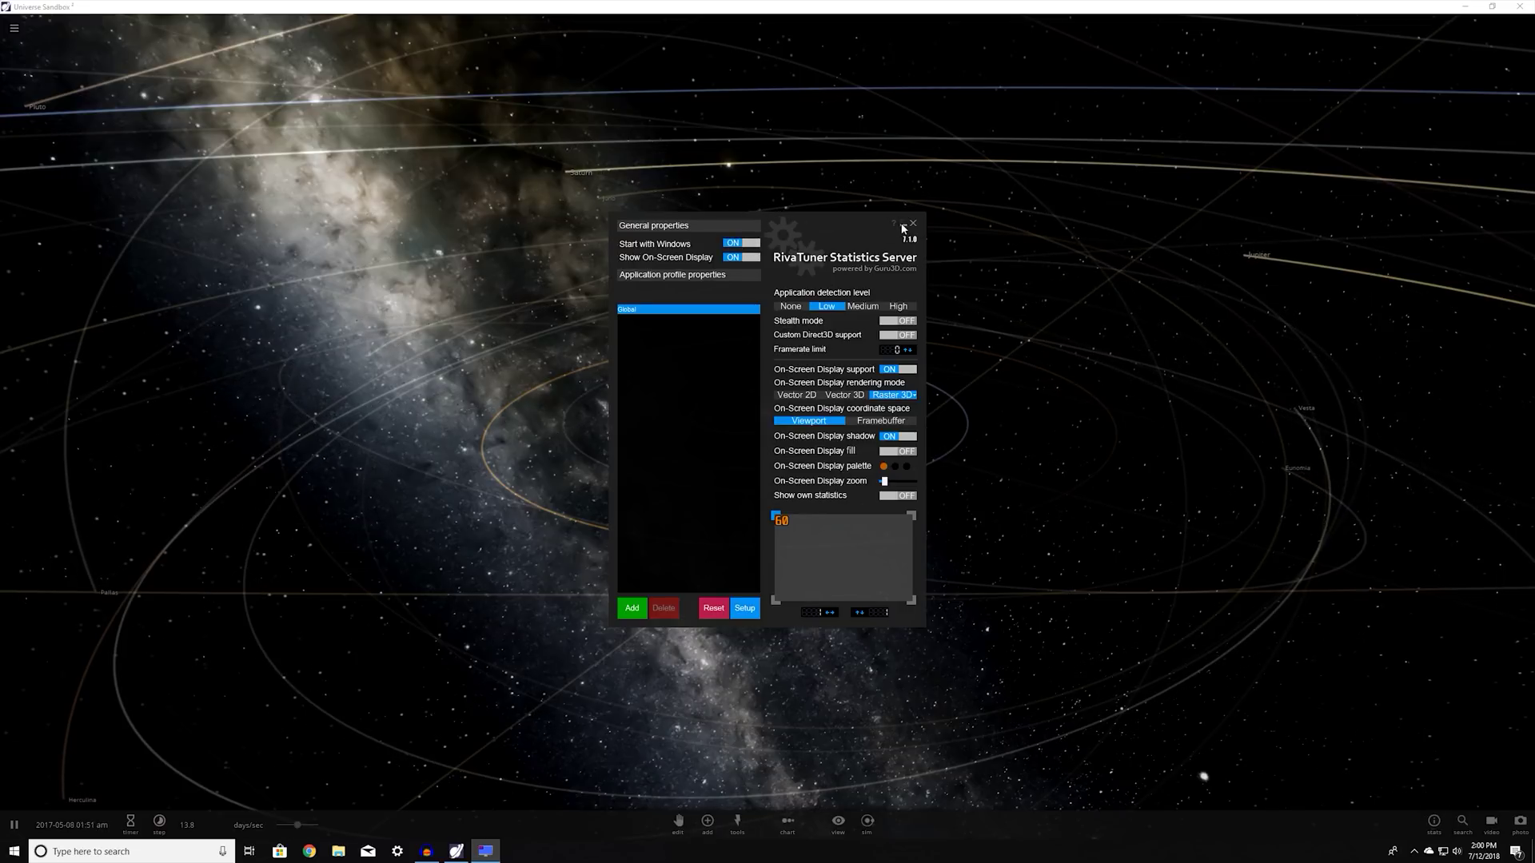
{"action": "left_click", "coordinate": [903, 227]}
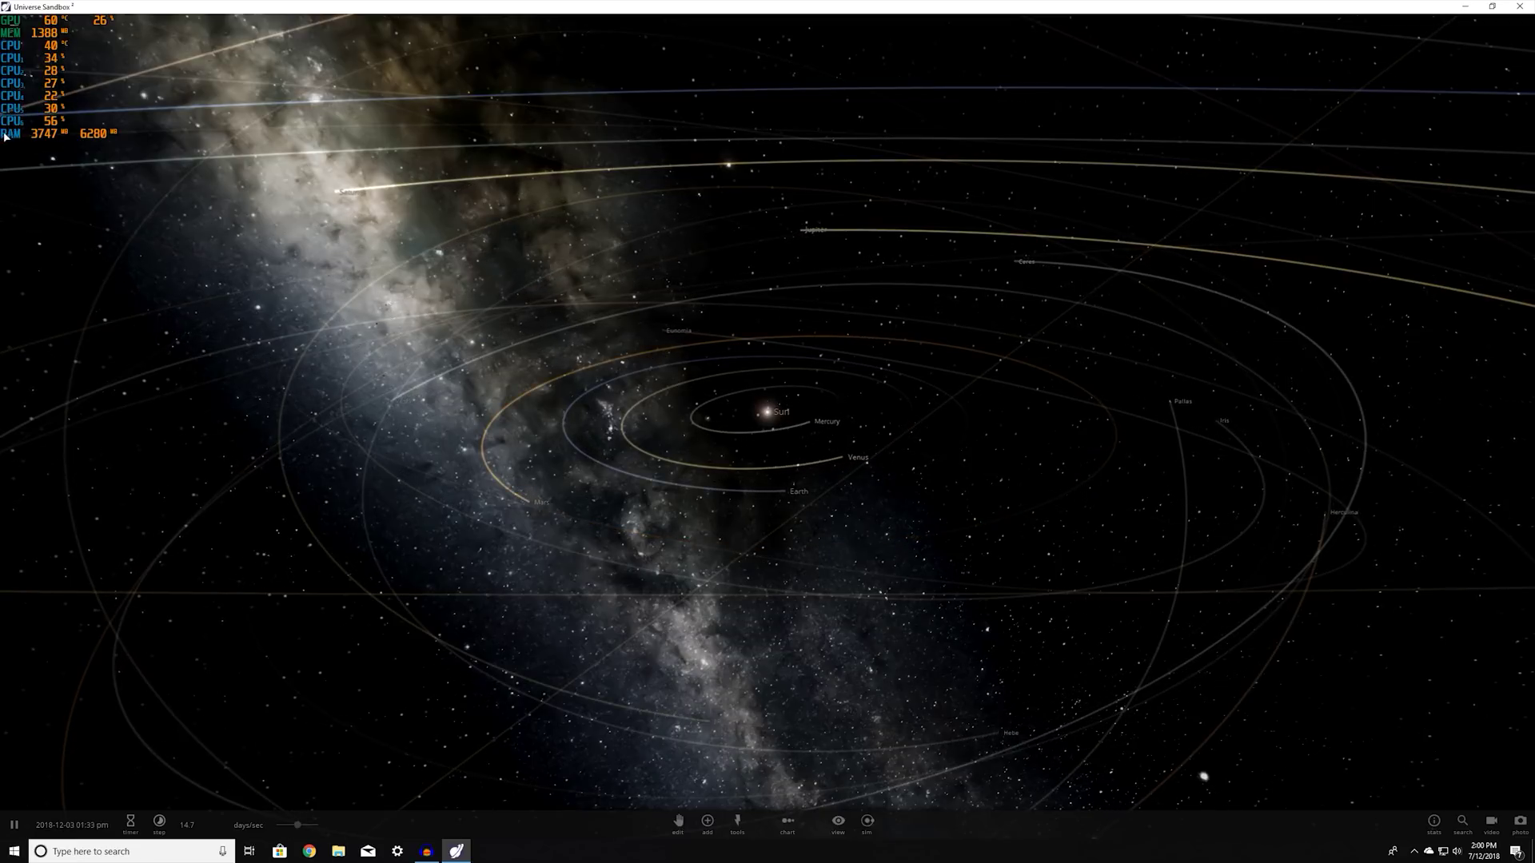
Step: Zoom toward the Sun and drag the time slider up to months per second
{"action": "scroll", "coordinate": [809, 292], "scroll_direction": "up", "scroll_amount": 15}
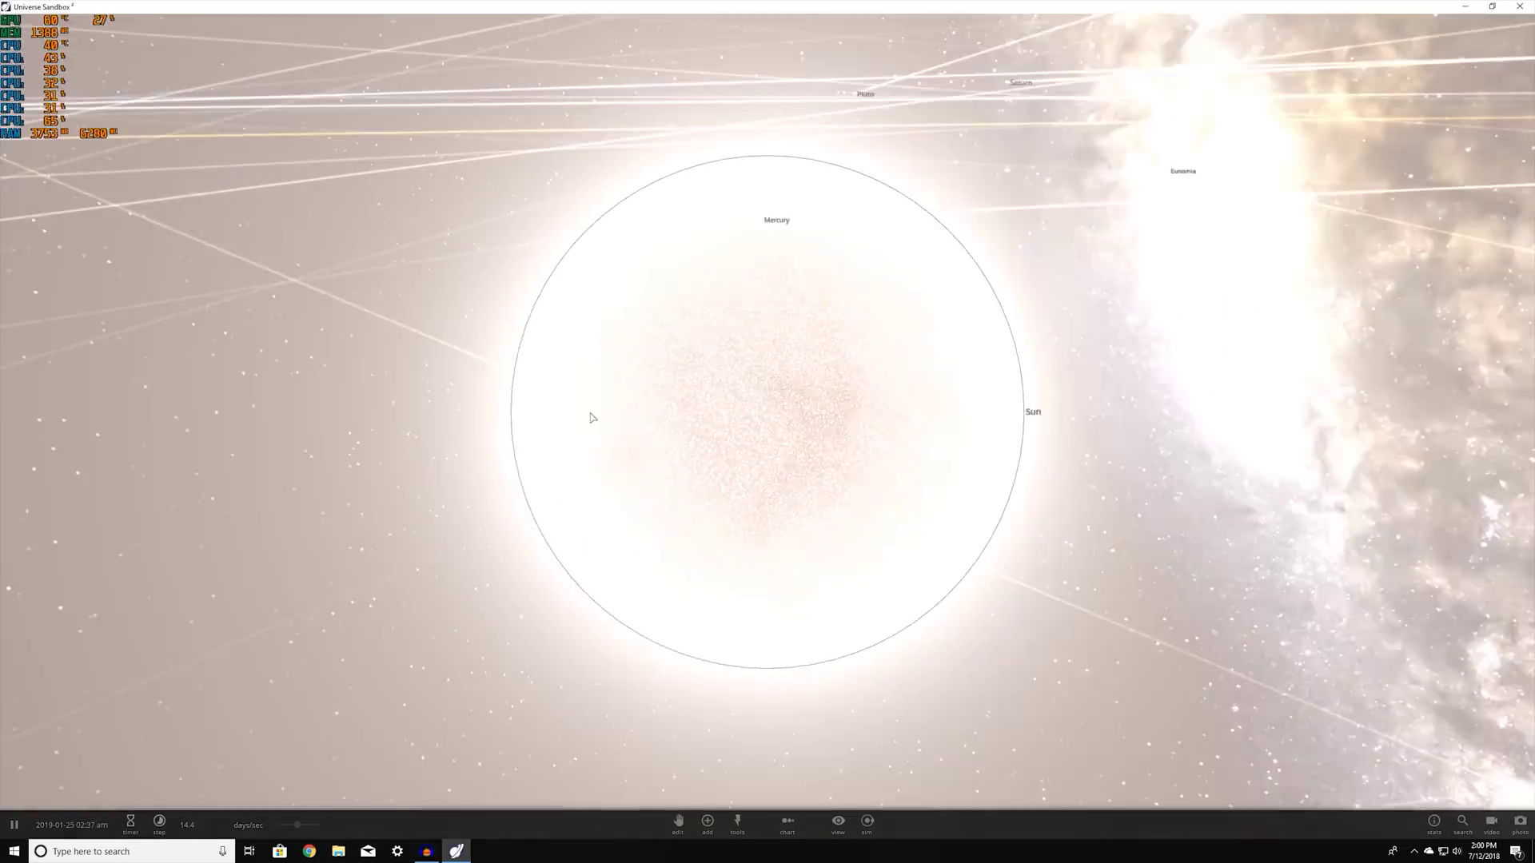
{"action": "scroll", "coordinate": [593, 417], "scroll_direction": "down", "scroll_amount": 10}
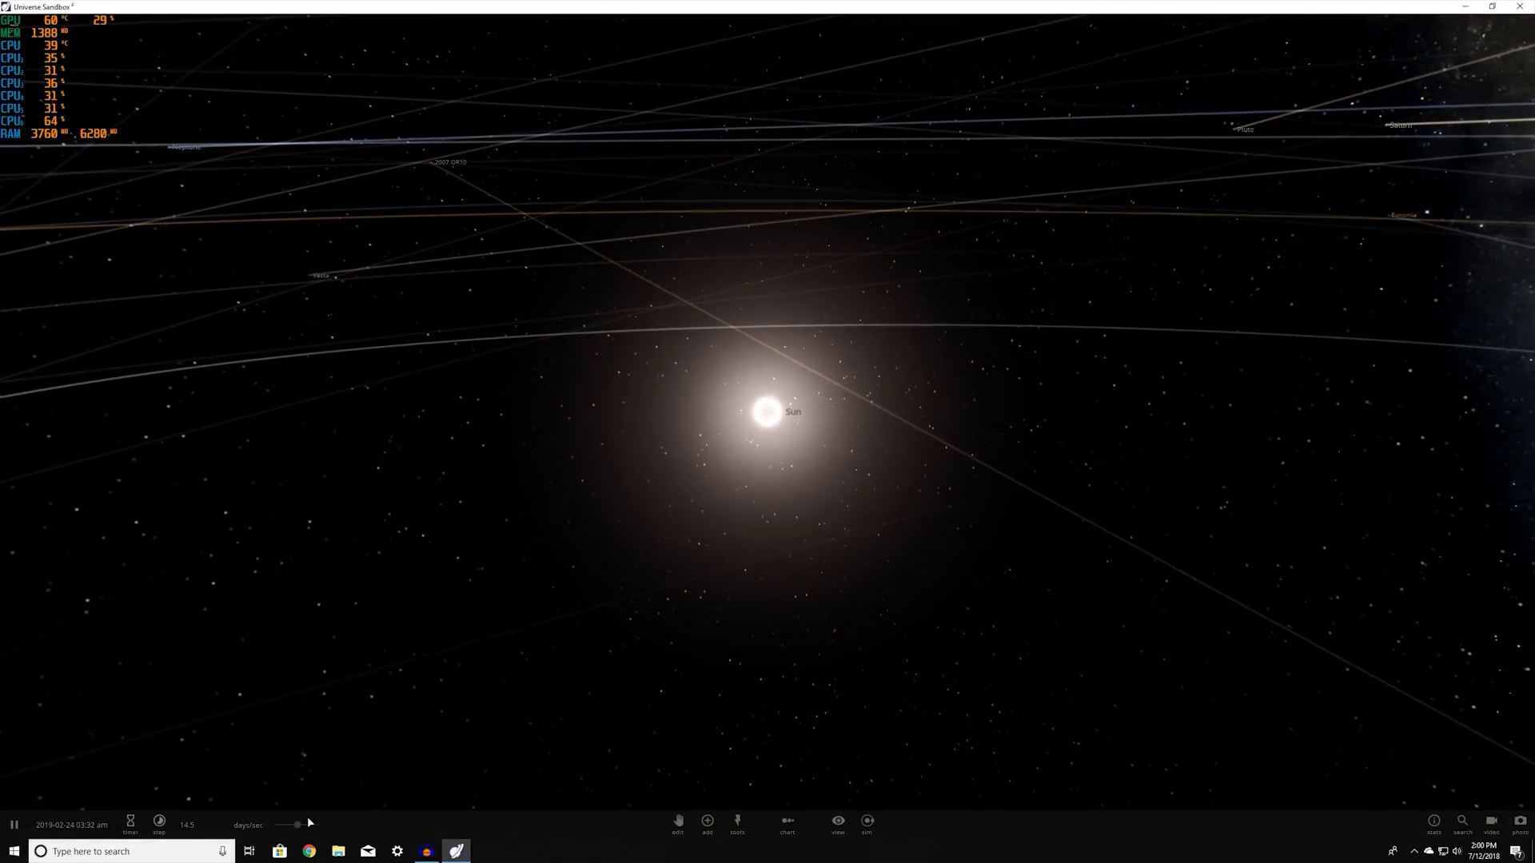
{"action": "mouse_move", "coordinate": [299, 829]}
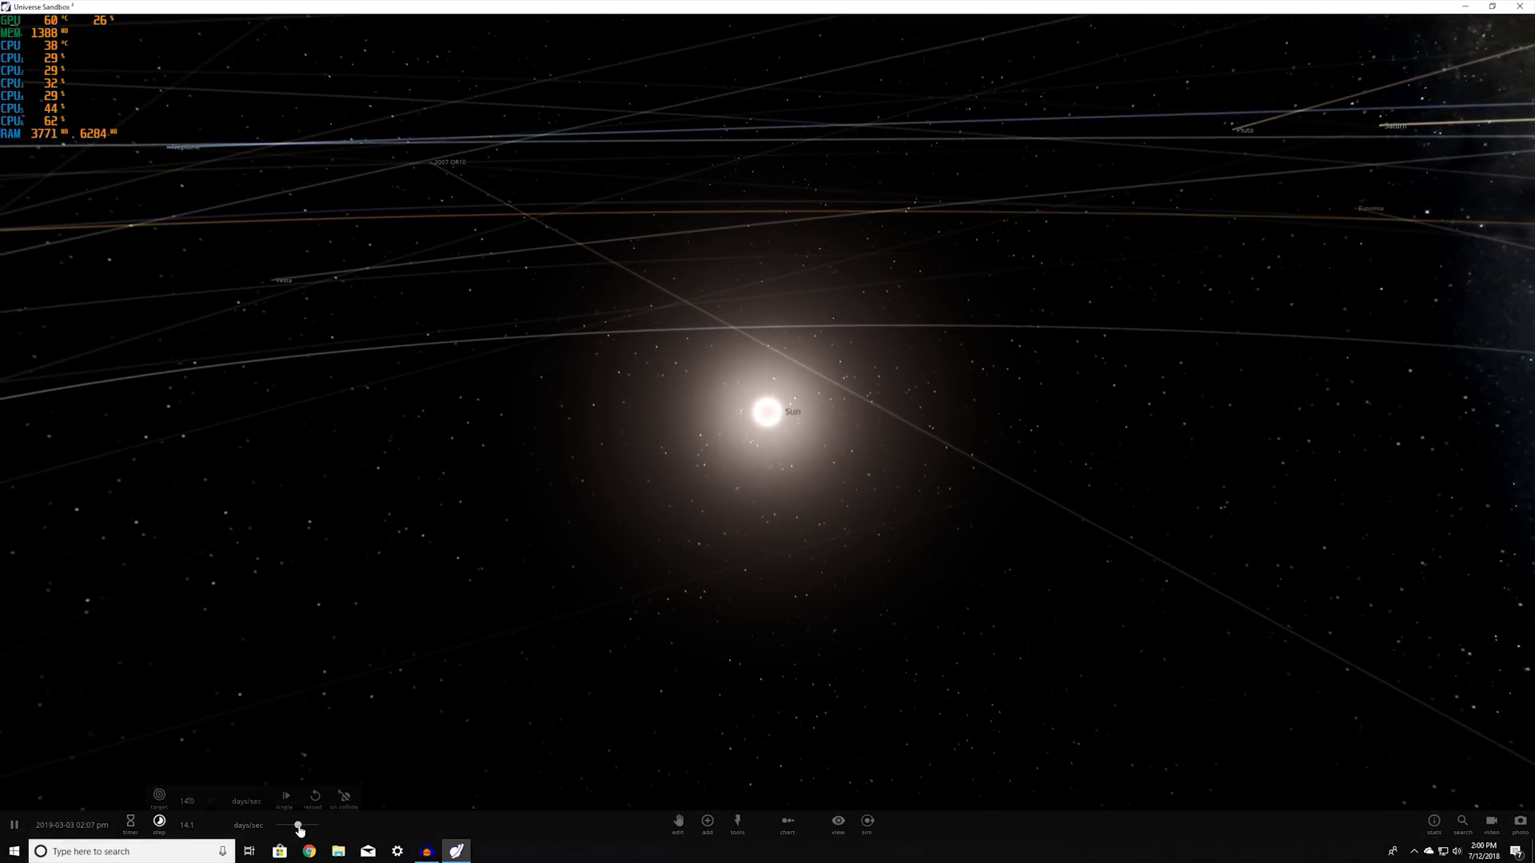
{"action": "left_click_drag", "start_coordinate": [326, 834], "coordinate": [351, 828]}
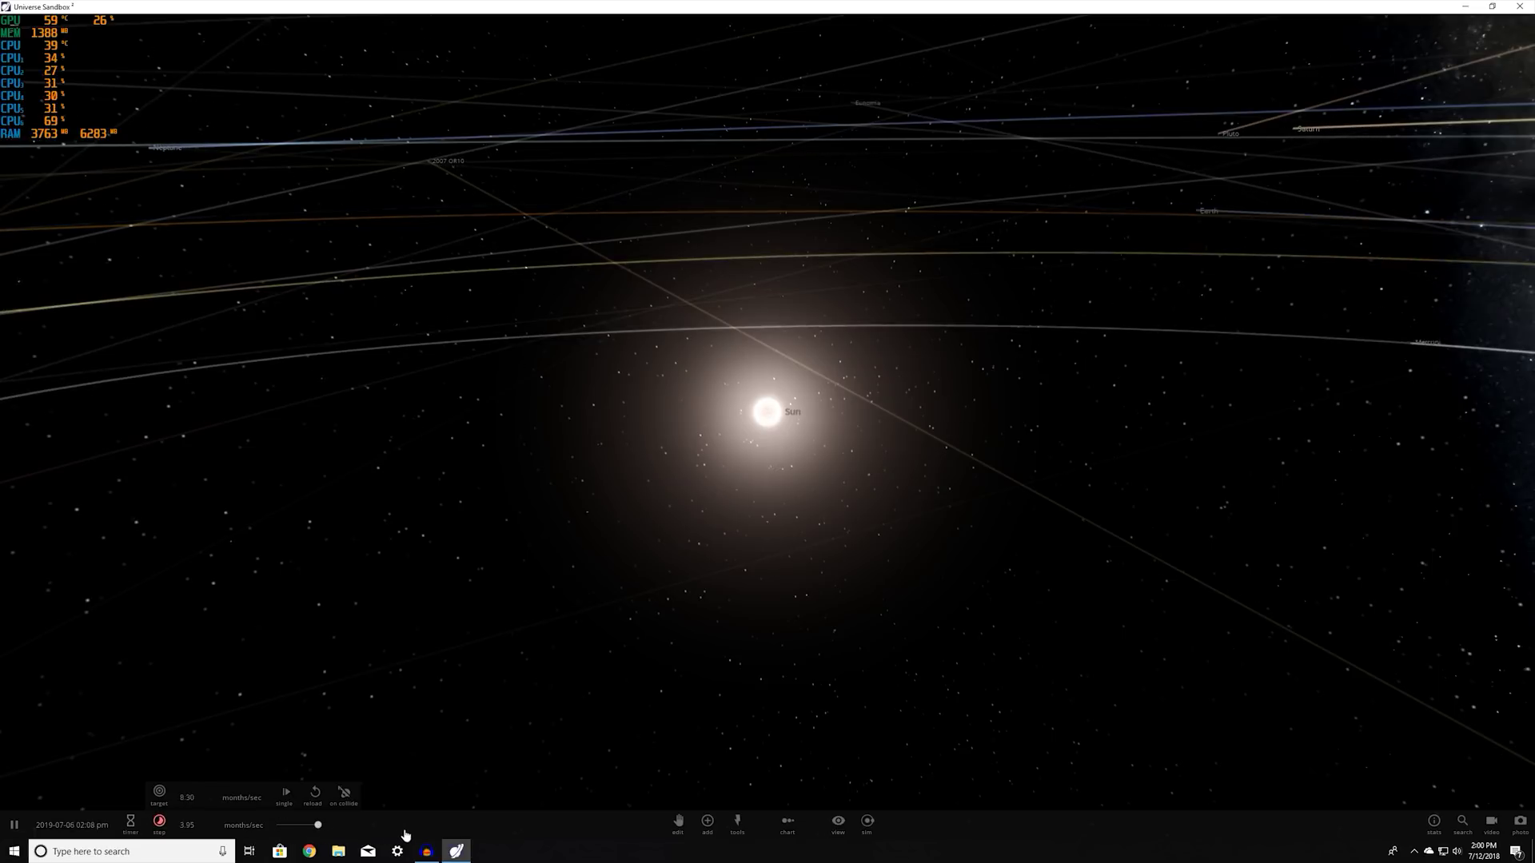
Step: Orbit the camera around the Sun and select it to show its details
{"action": "scroll", "coordinate": [720, 675], "scroll_direction": "down", "scroll_amount": 5}
{"action": "left_click_drag", "start_coordinate": [728, 666], "coordinate": [196, 306]}
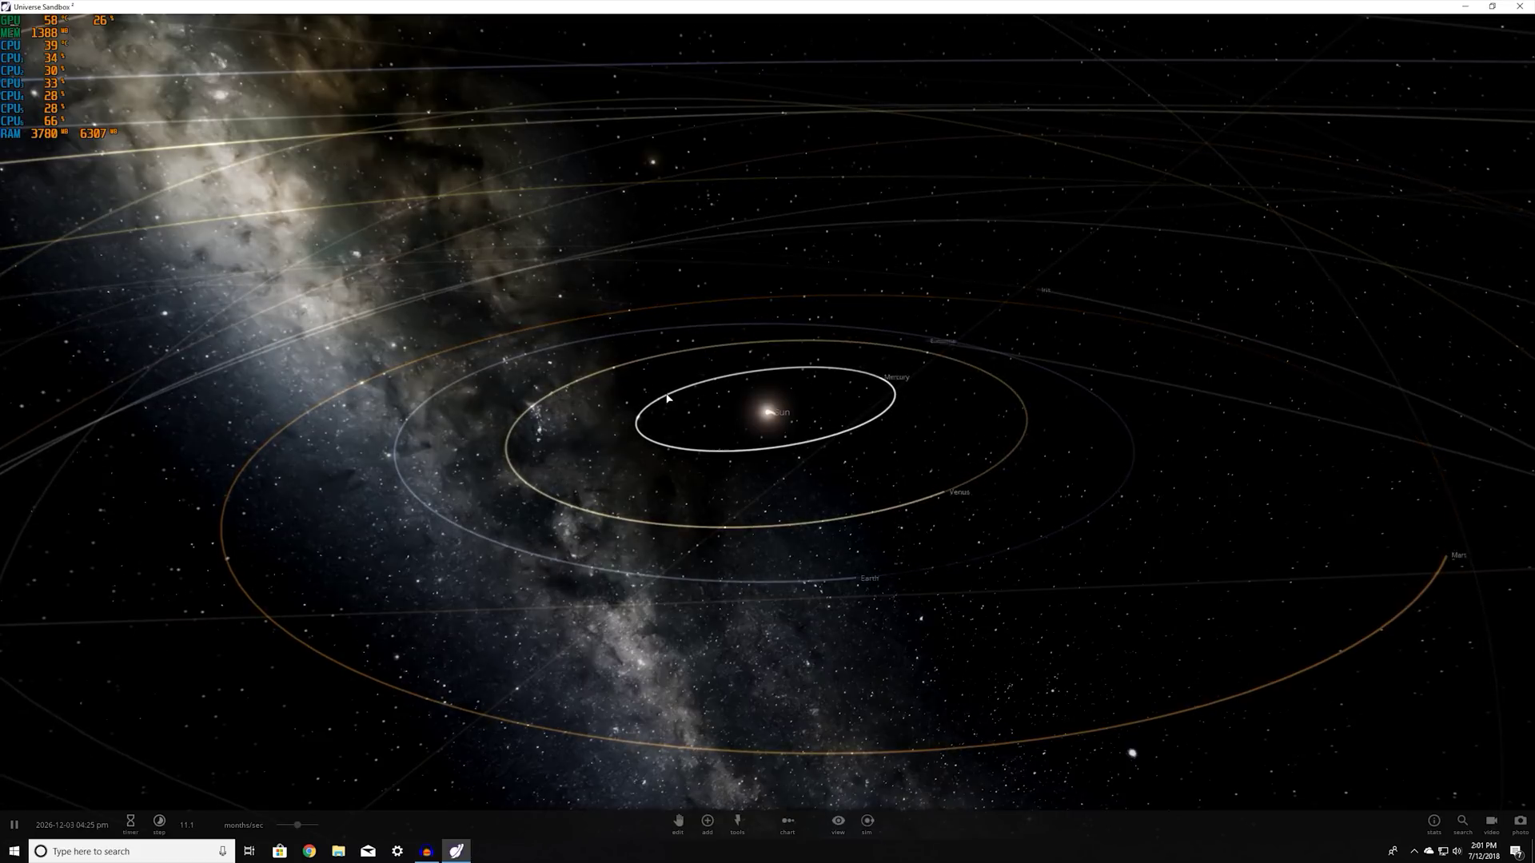
{"action": "left_click", "coordinate": [768, 415]}
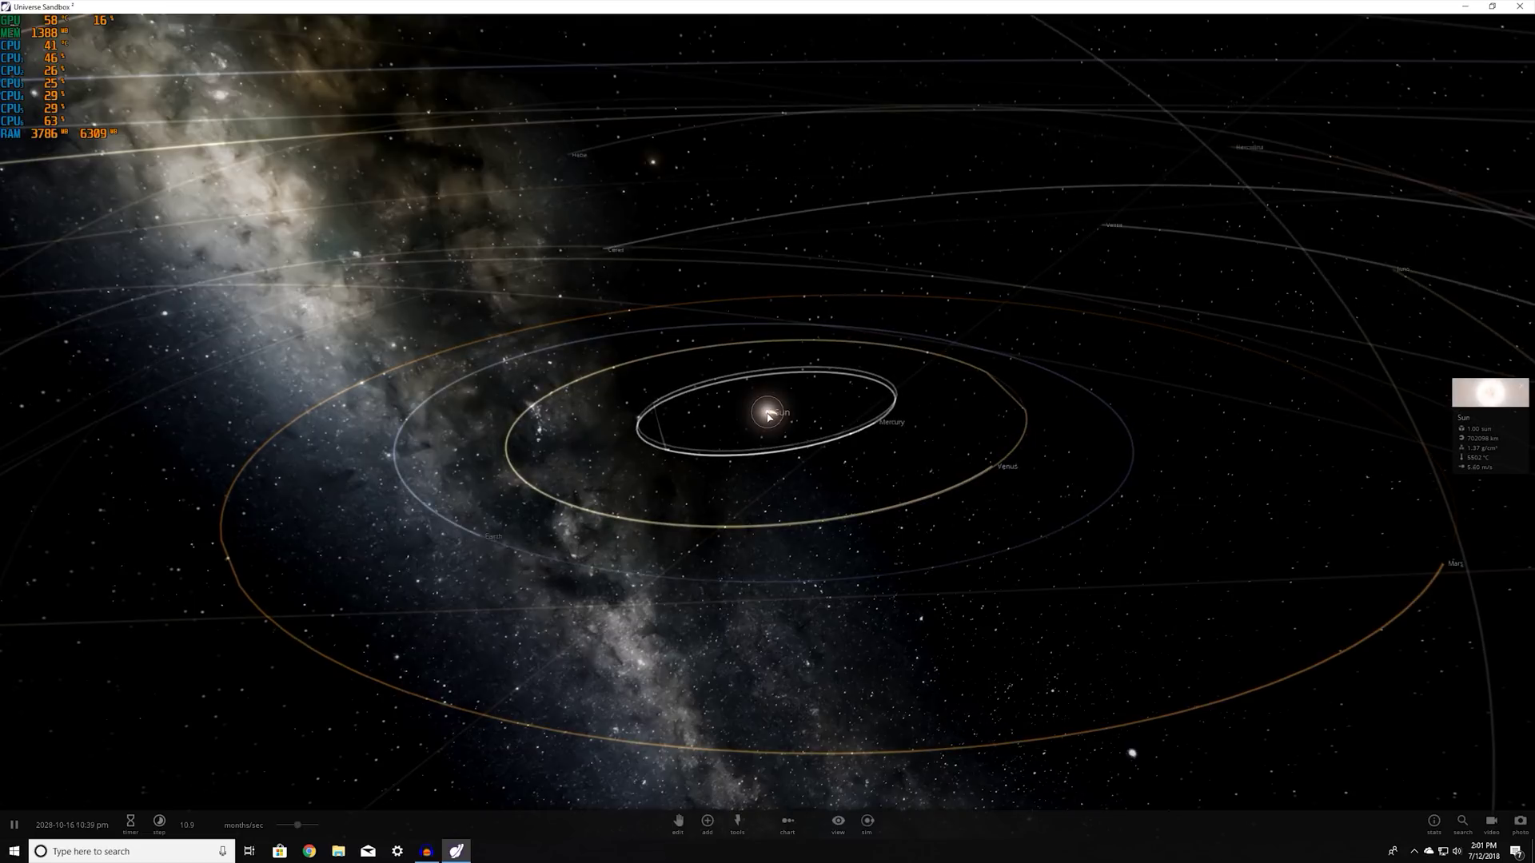
Step: Raise the Sun's mass to 10, orbit the nova remnant, close its panel, and show hidden tray icons
{"action": "left_click_drag", "start_coordinate": [1396, 223], "coordinate": [1489, 246]}
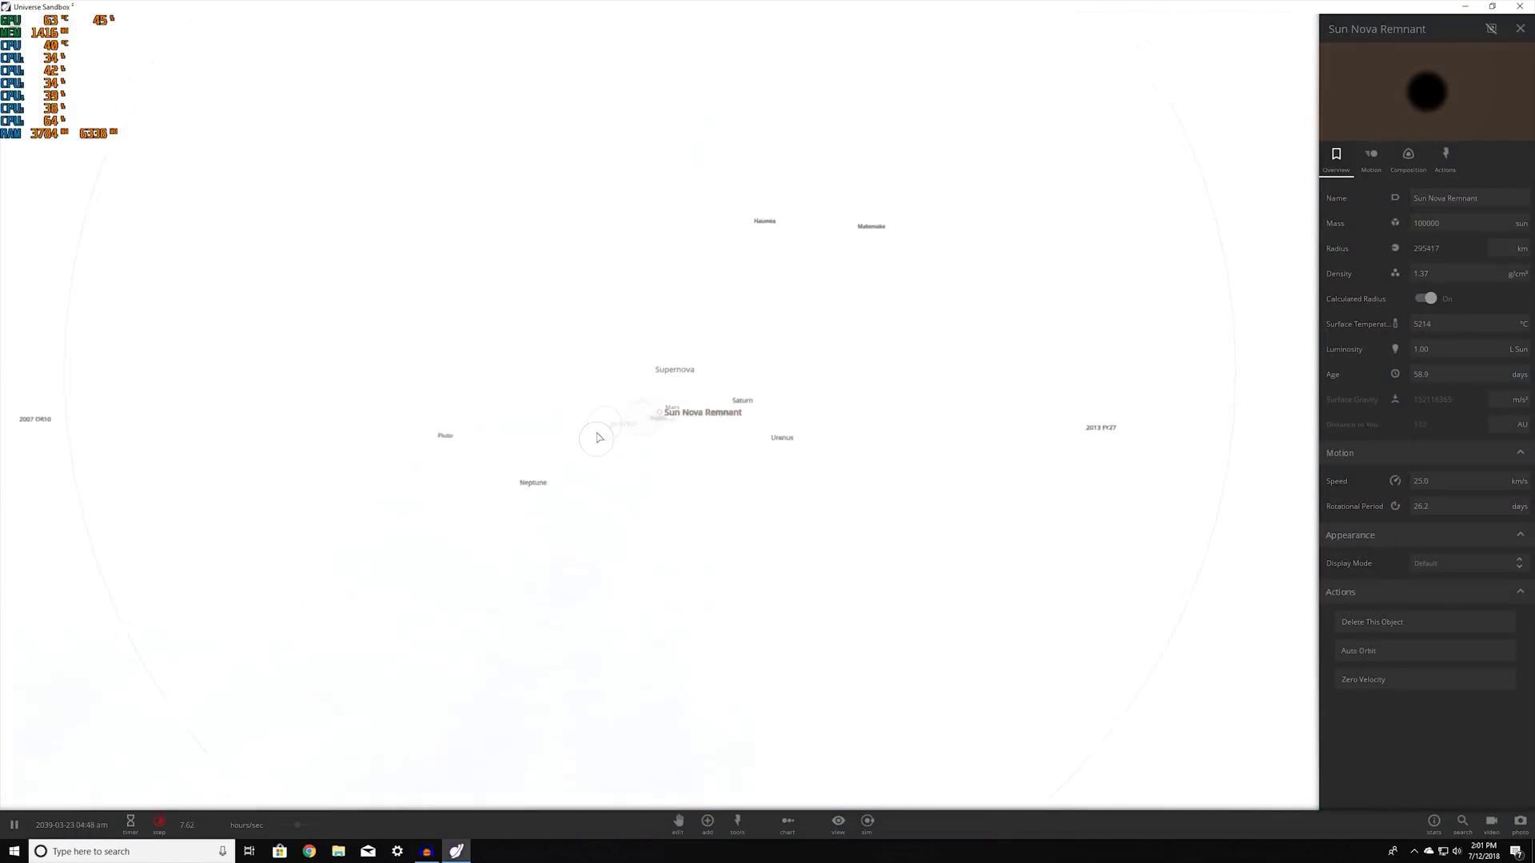
{"action": "scroll", "coordinate": [640, 452], "scroll_direction": "down", "scroll_amount": 10}
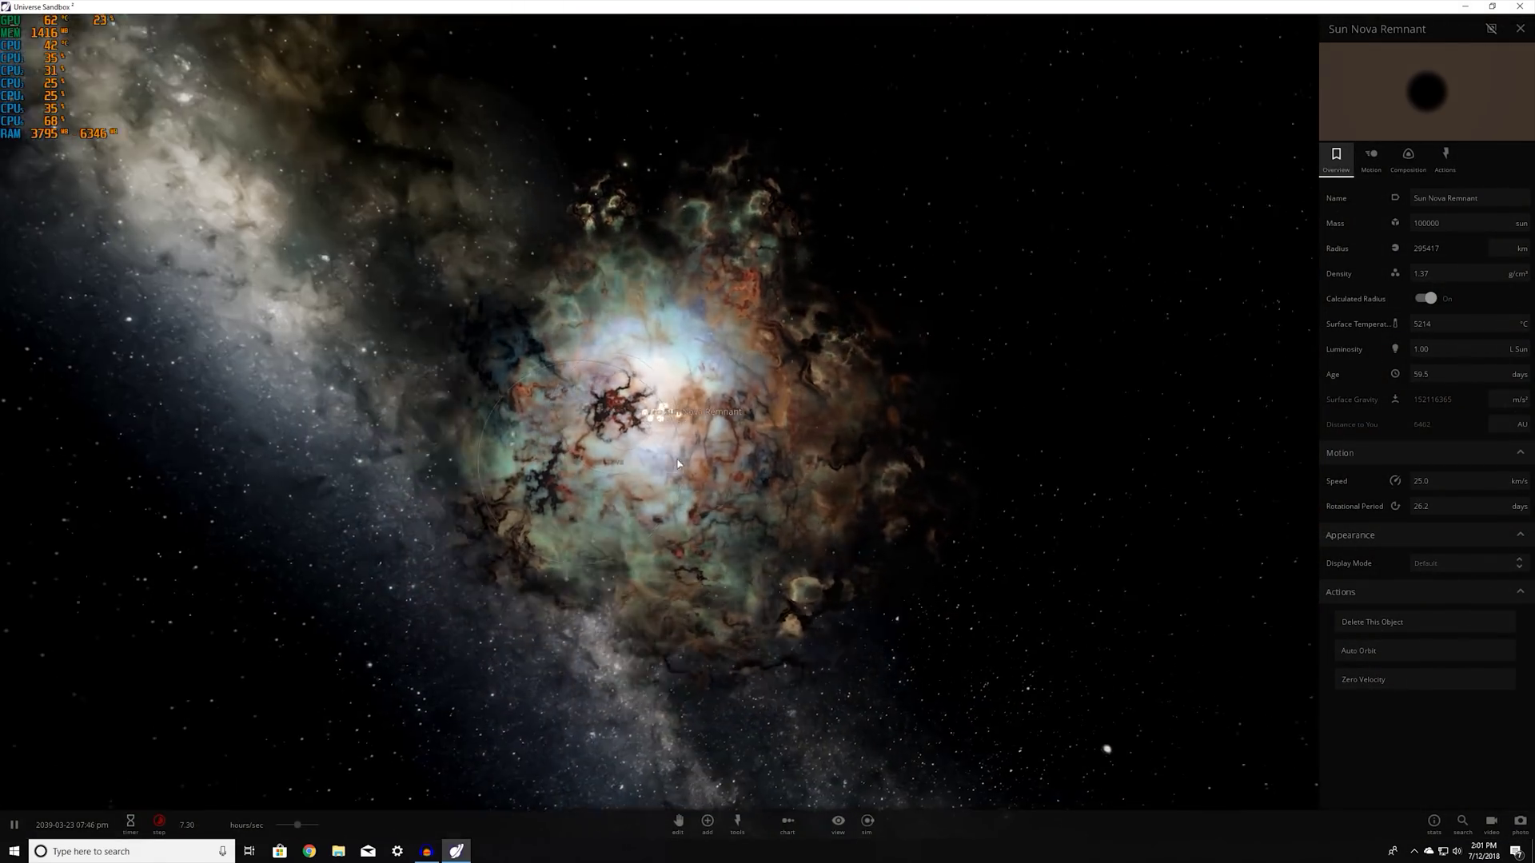
{"action": "left_click_drag", "start_coordinate": [678, 464], "coordinate": [996, 207]}
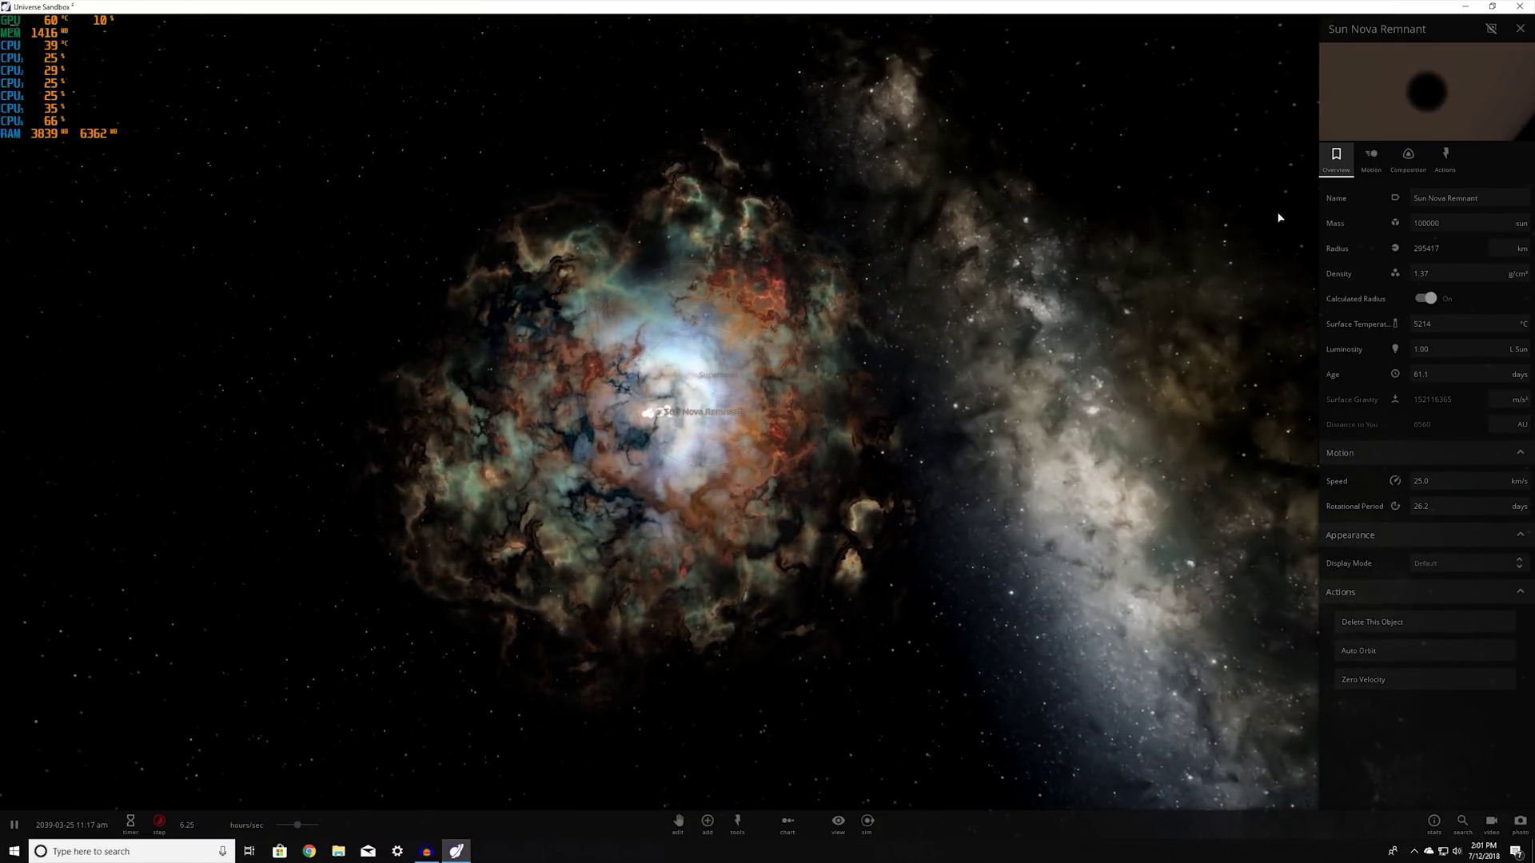
{"action": "left_click", "coordinate": [1521, 30]}
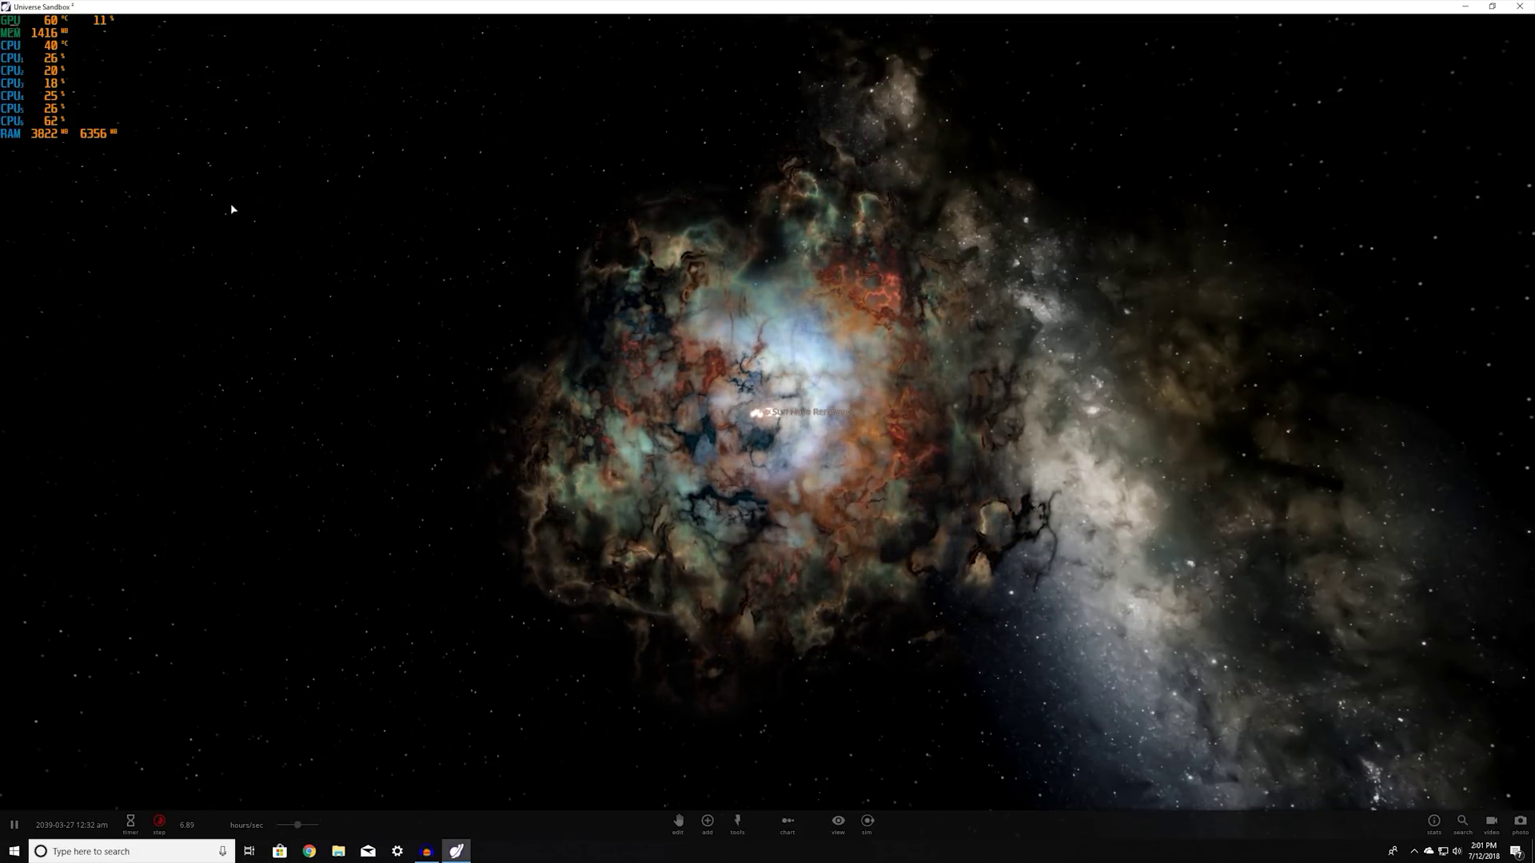
{"action": "left_click", "coordinate": [1415, 853]}
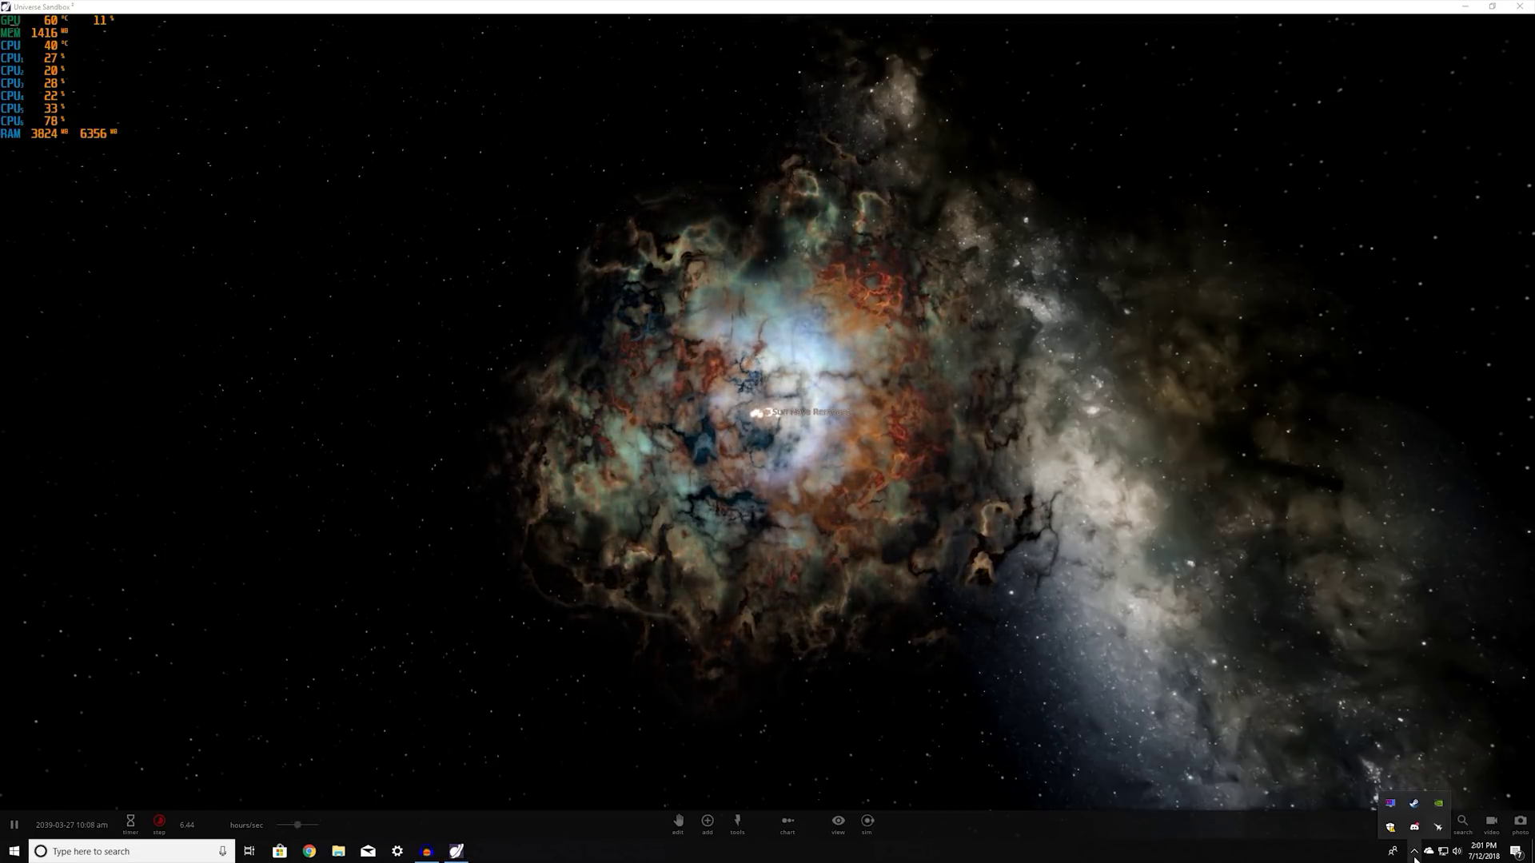
Step: Show the RivaTuner Statistics Server settings from its tray icon and move the window right
{"action": "right_click", "coordinate": [1392, 806]}
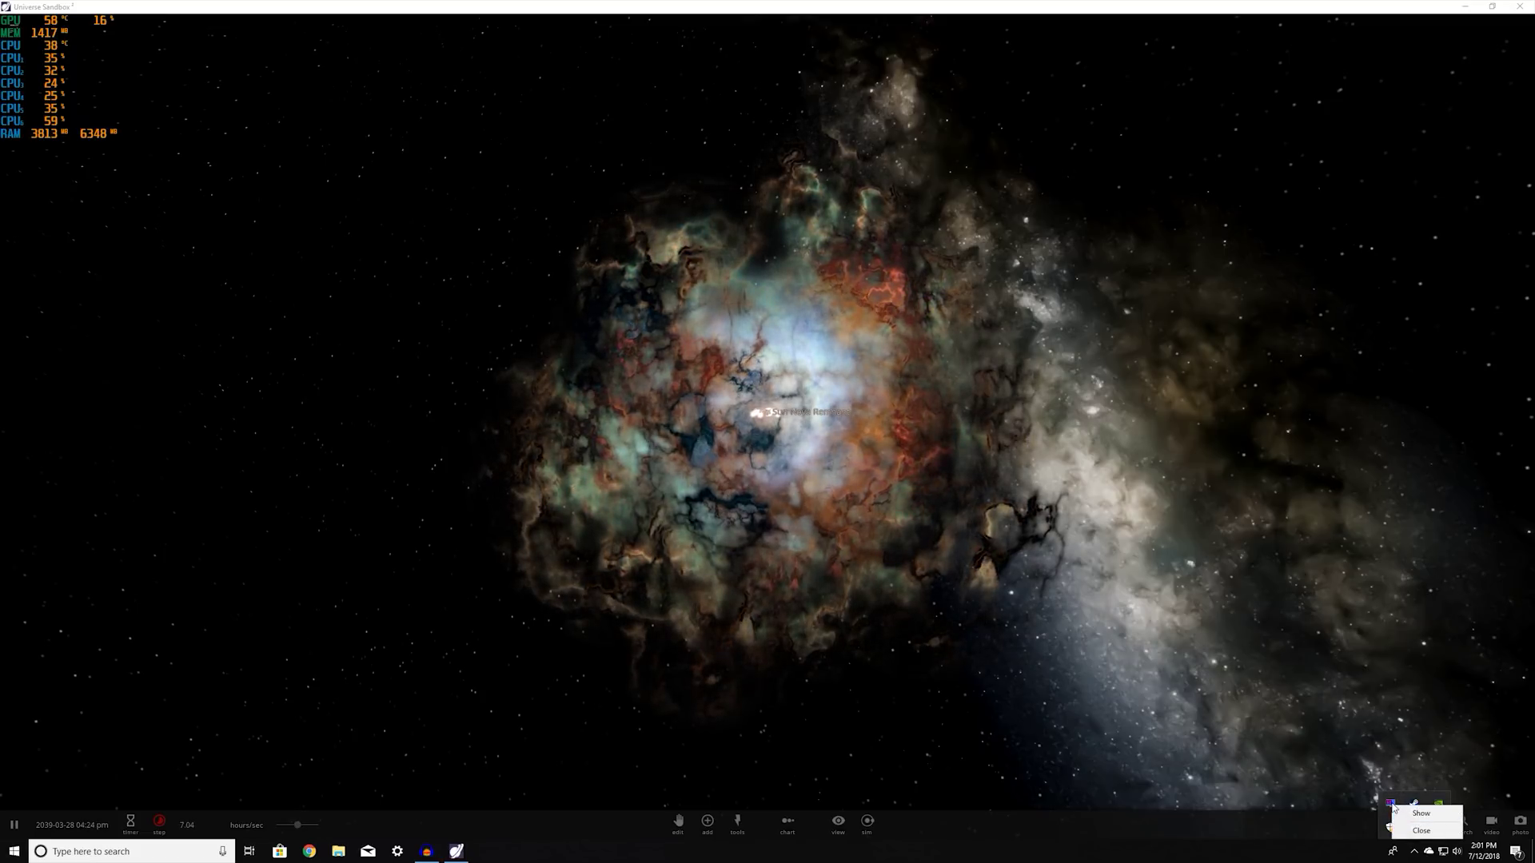
{"action": "left_click", "coordinate": [1421, 814]}
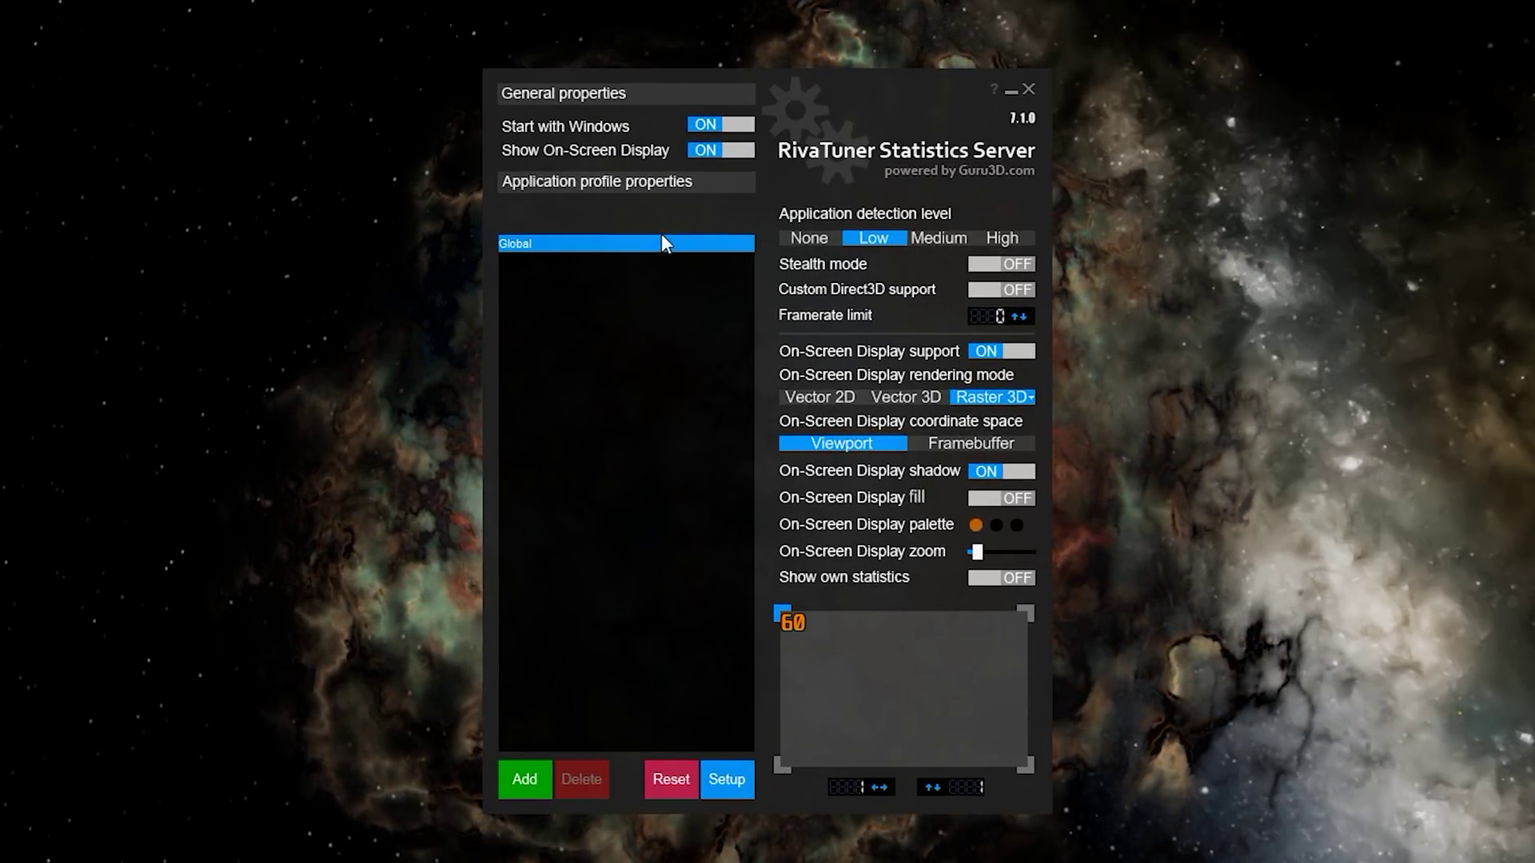
{"action": "left_click_drag", "start_coordinate": [780, 76], "coordinate": [882, 90]}
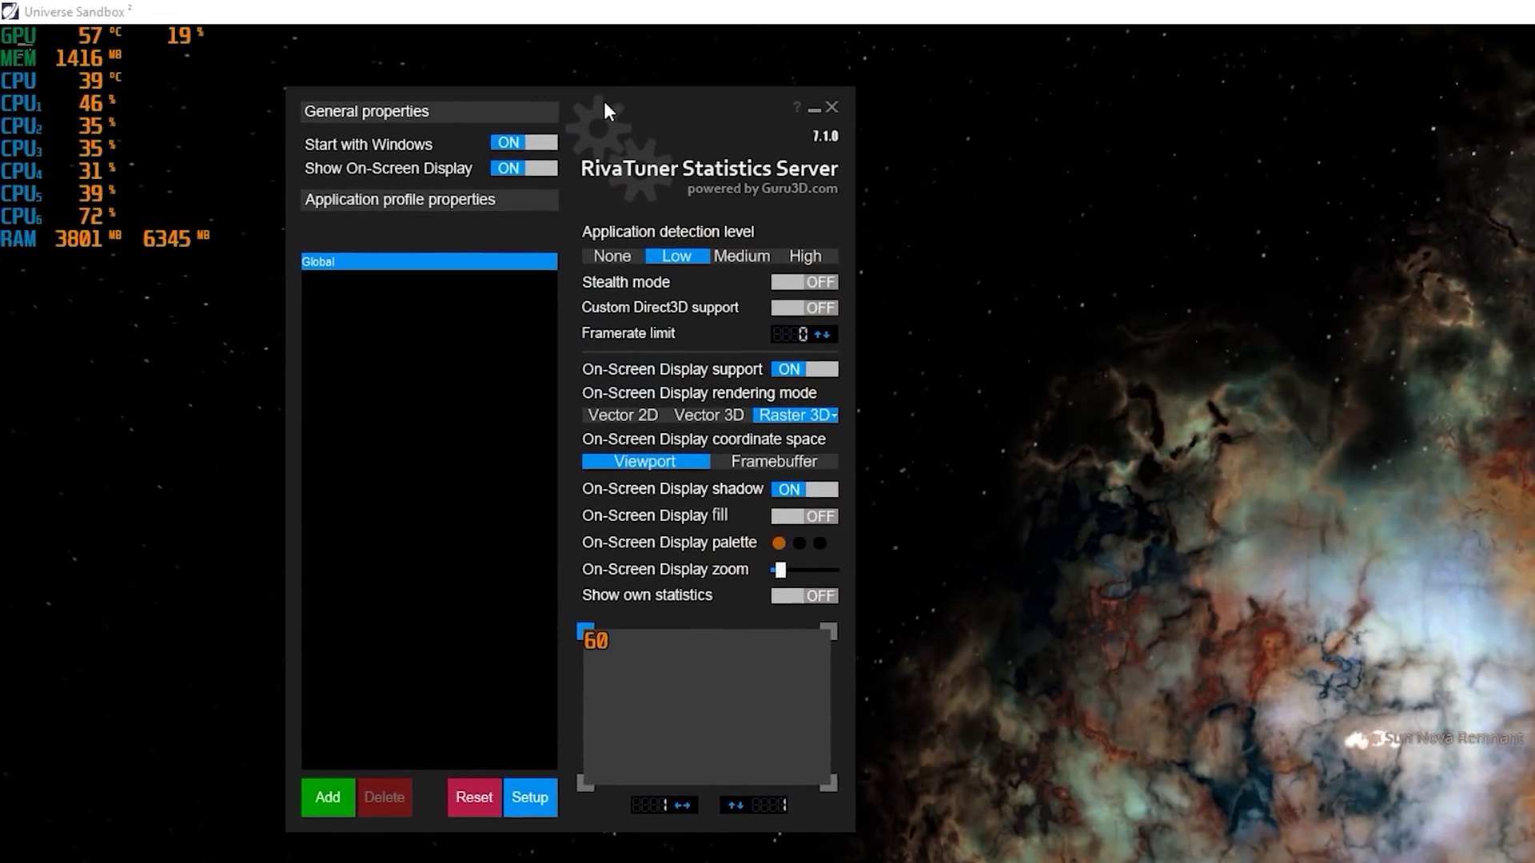
{"action": "left_click_drag", "start_coordinate": [602, 100], "coordinate": [708, 108]}
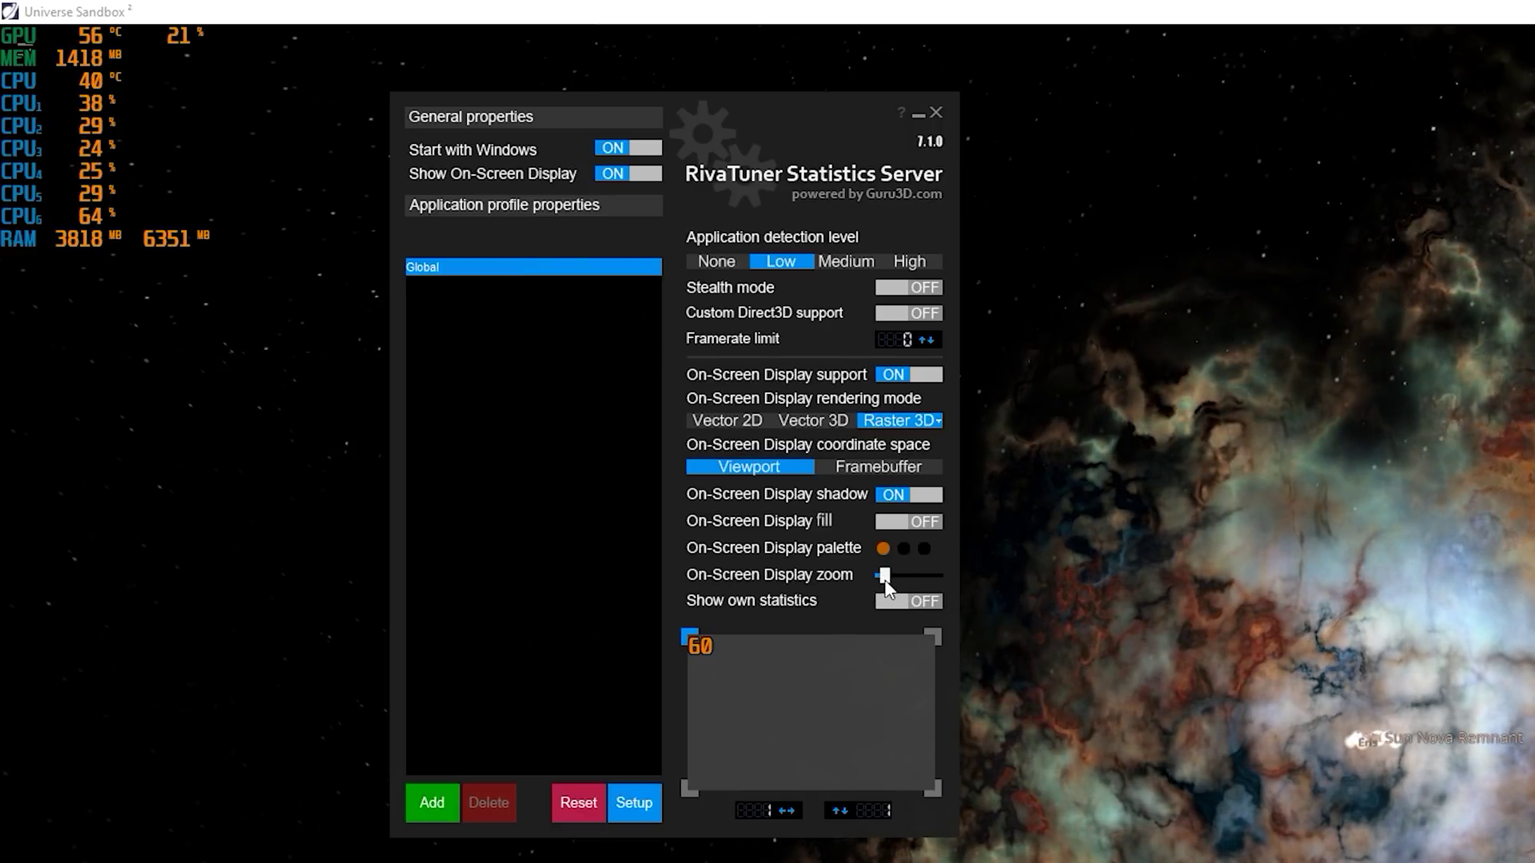
Step: Raise the On-Screen Display zoom near maximum, keeping the settings window clear of the stats
{"action": "left_click_drag", "start_coordinate": [884, 576], "coordinate": [933, 575]}
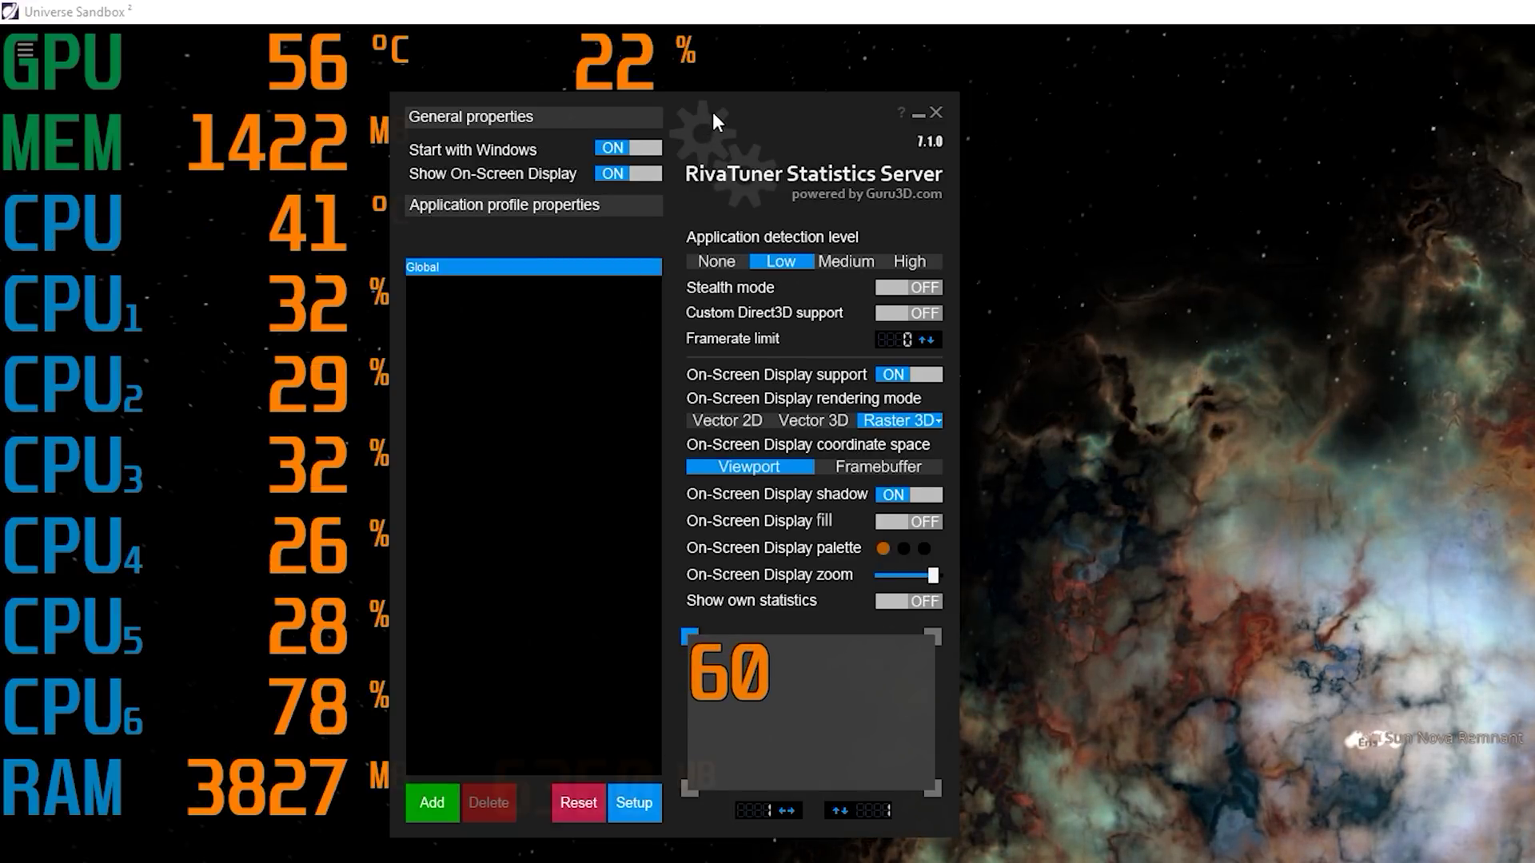
{"action": "left_click_drag", "start_coordinate": [713, 112], "coordinate": [1096, 205]}
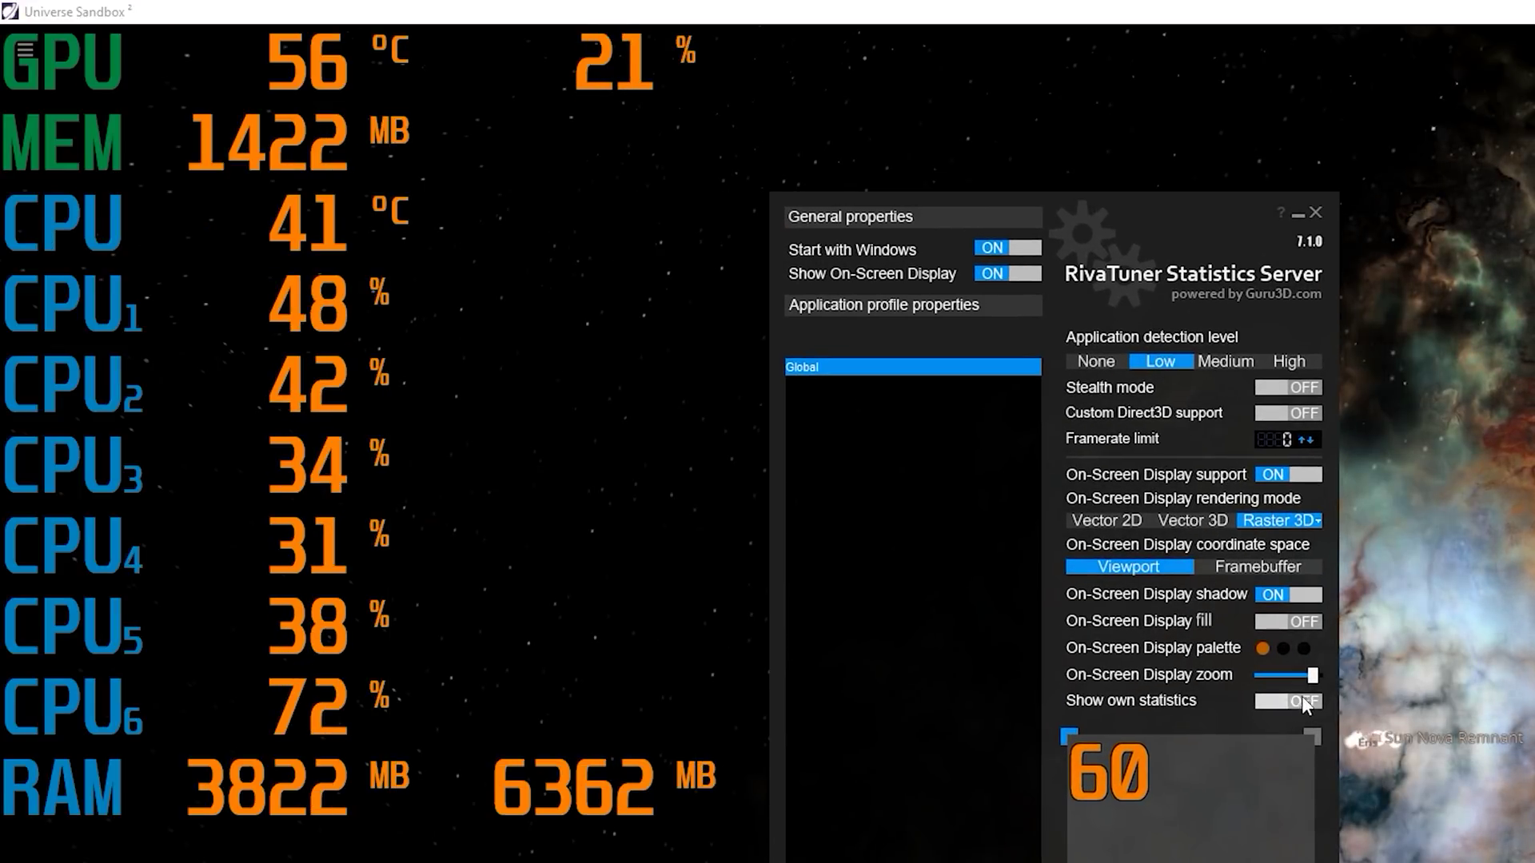
{"action": "left_click_drag", "start_coordinate": [1313, 674], "coordinate": [1303, 674]}
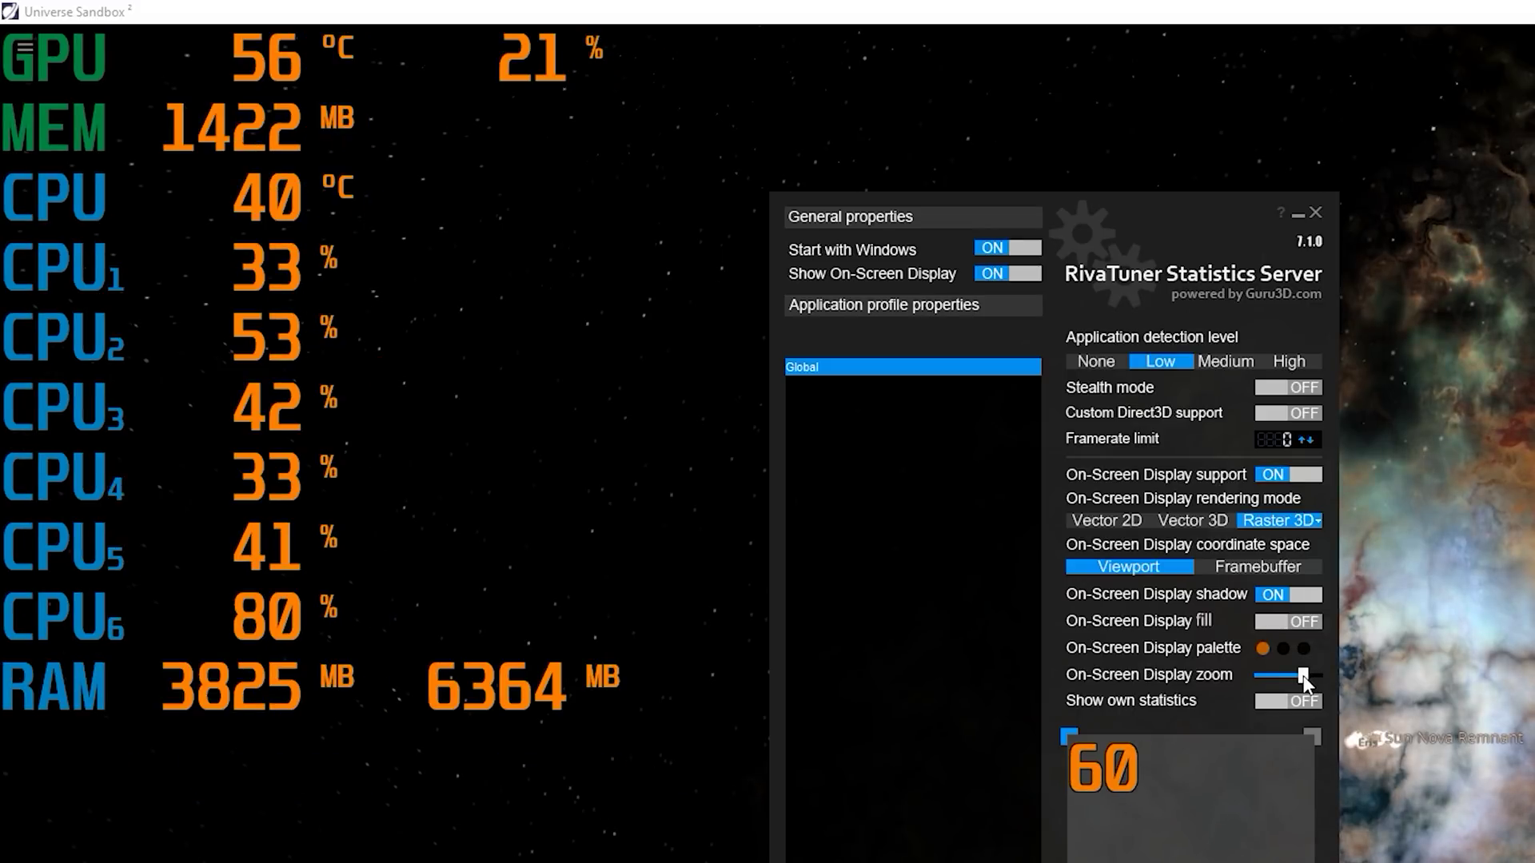
{"action": "left_click_drag", "start_coordinate": [1089, 238], "coordinate": [1016, 177]}
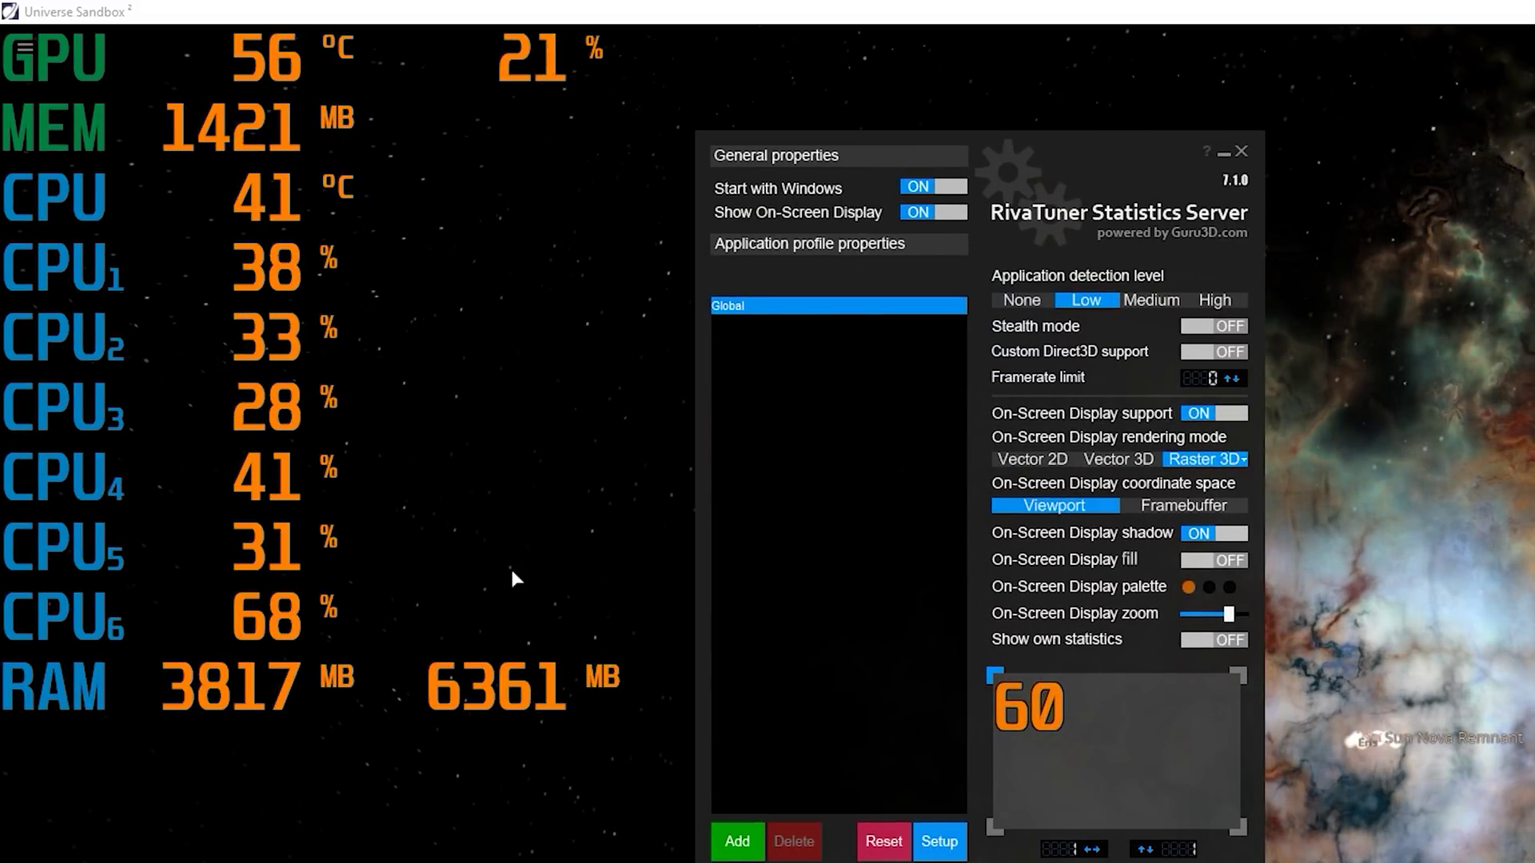
{"action": "left_click", "coordinate": [1124, 458]}
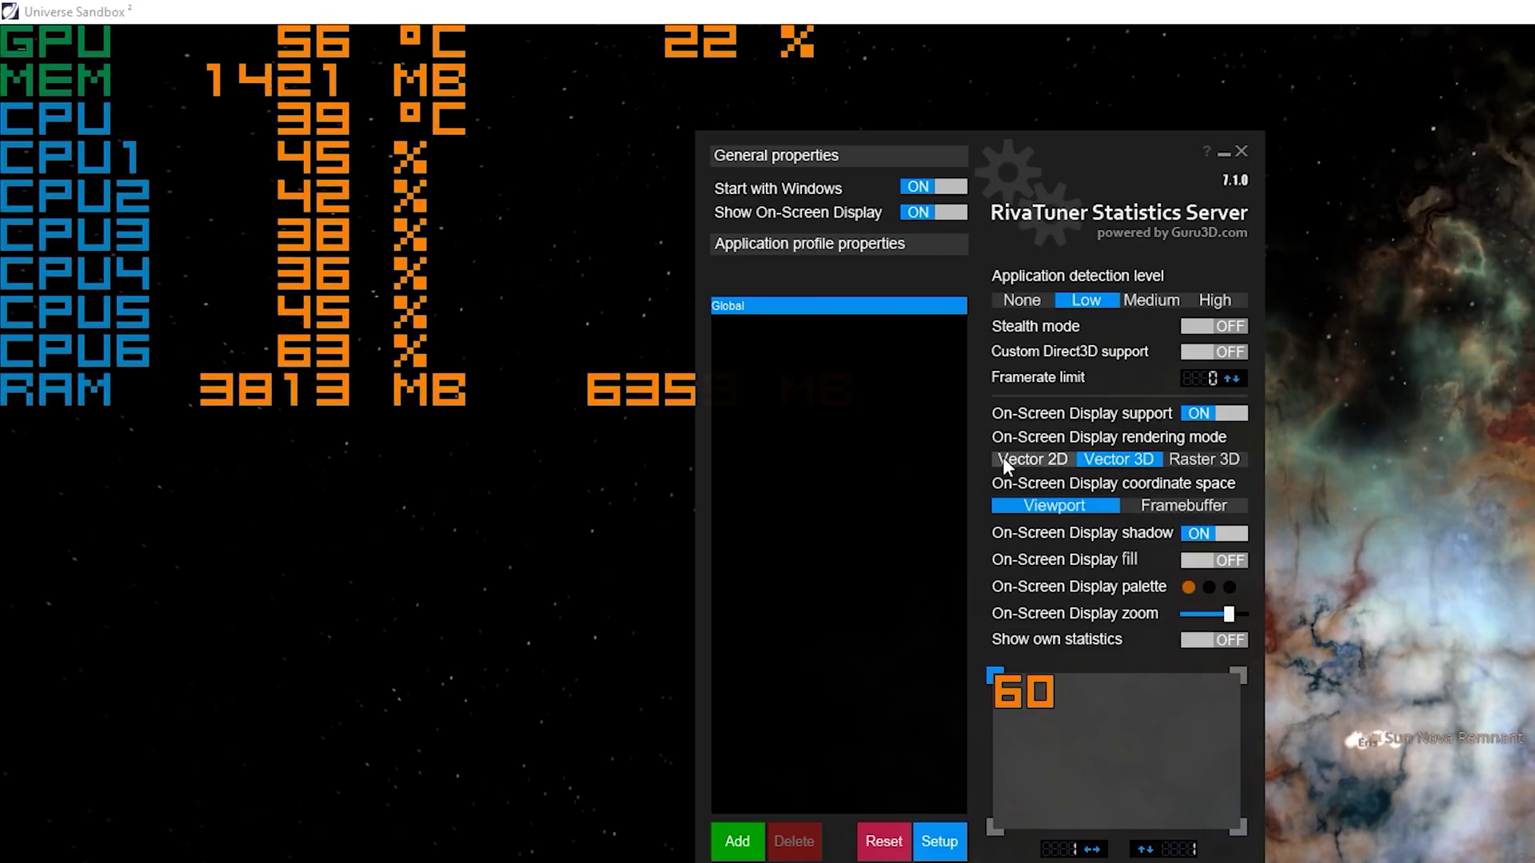
{"action": "left_click", "coordinate": [1024, 457]}
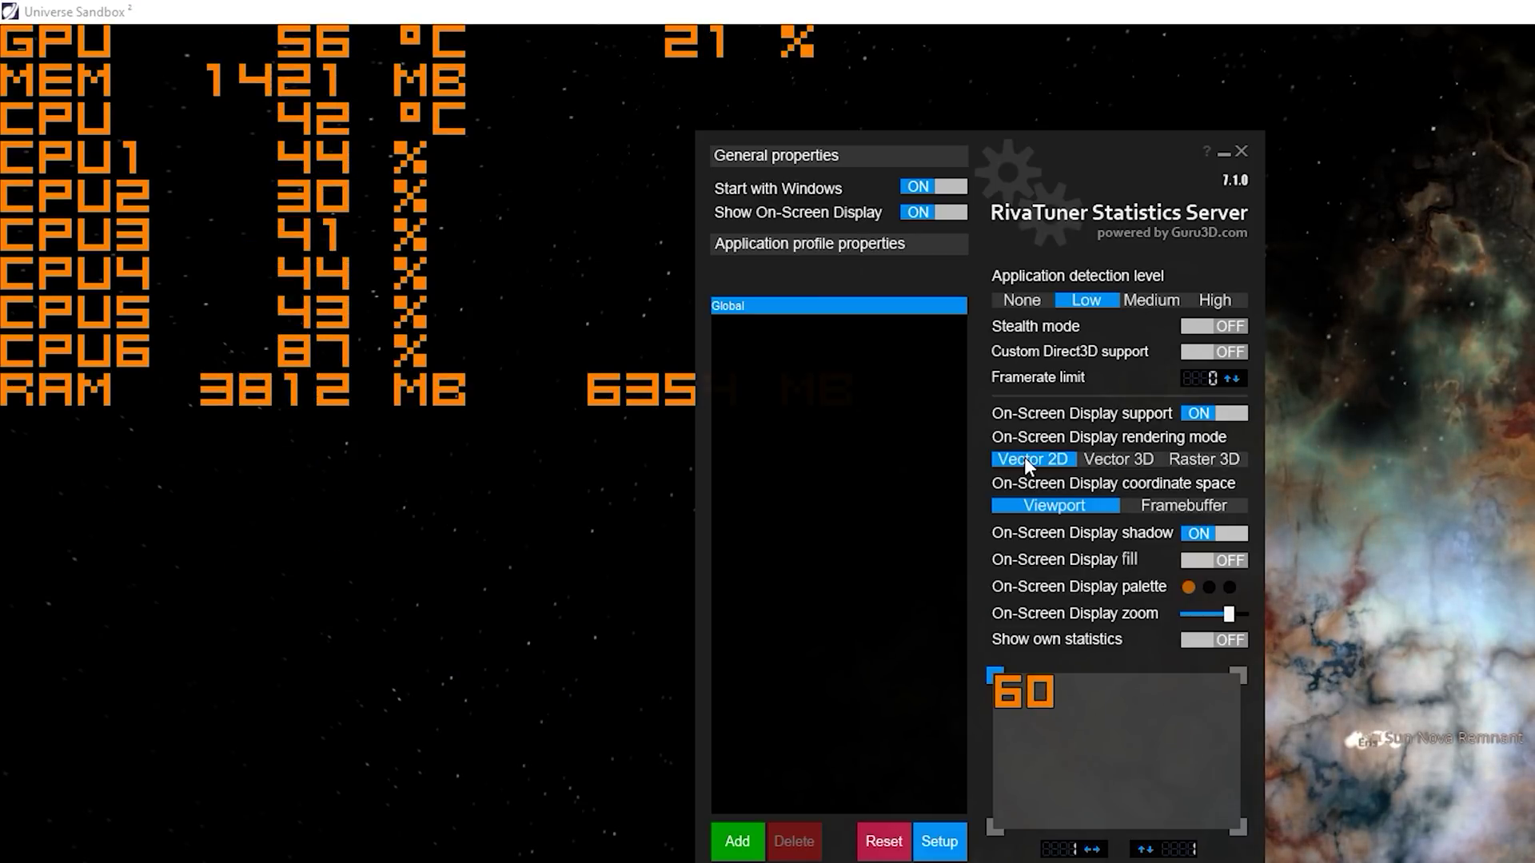
{"action": "left_click", "coordinate": [1108, 459]}
{"action": "left_click", "coordinate": [1204, 457]}
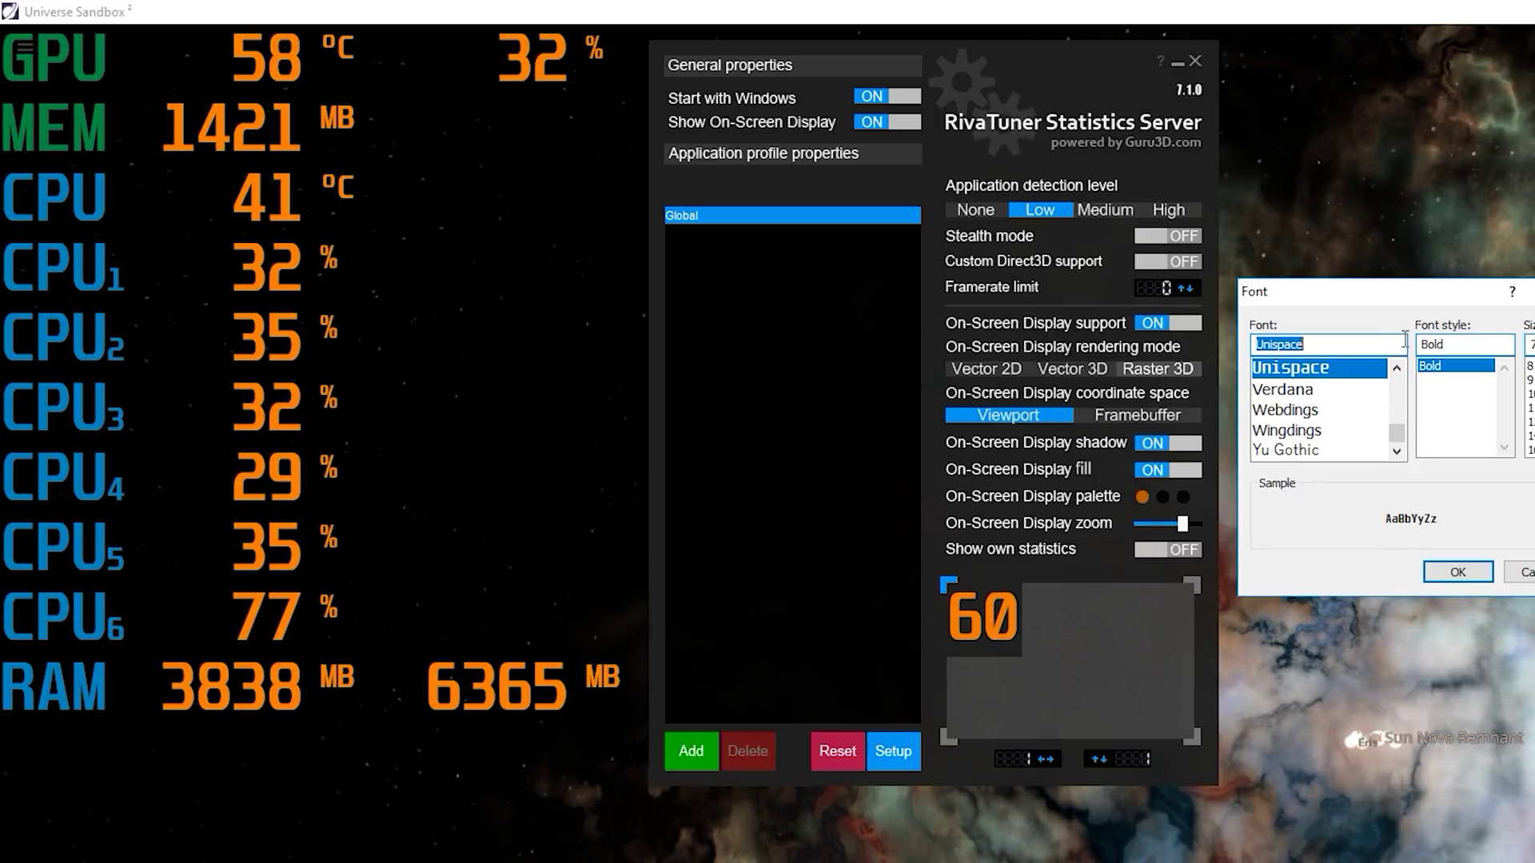
{"action": "left_click_drag", "start_coordinate": [1389, 302], "coordinate": [1374, 274]}
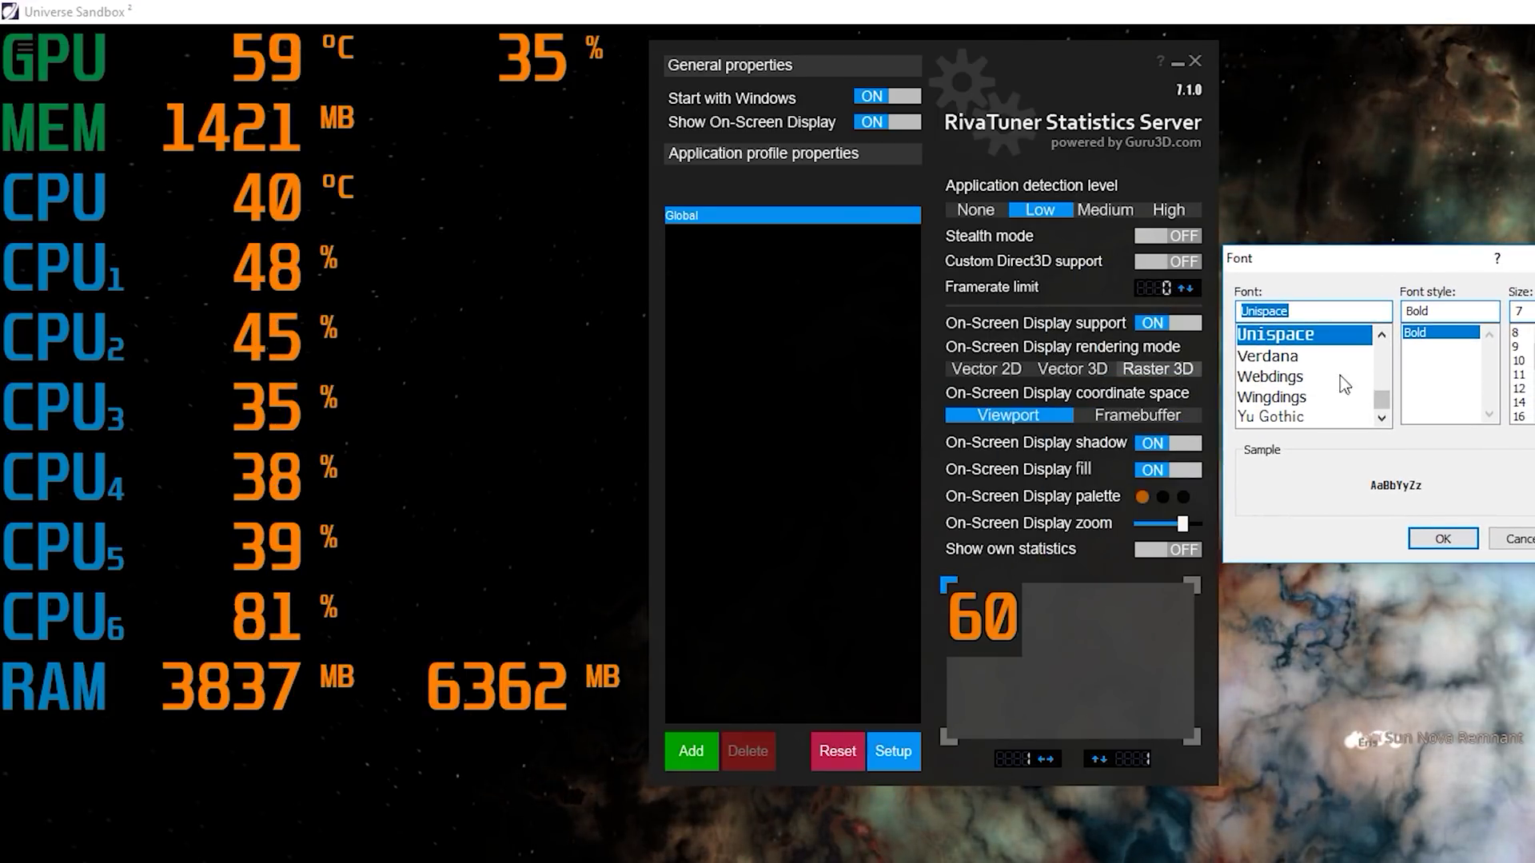
{"action": "key", "text": "Escape"}
{"action": "left_click", "coordinate": [1095, 372]}
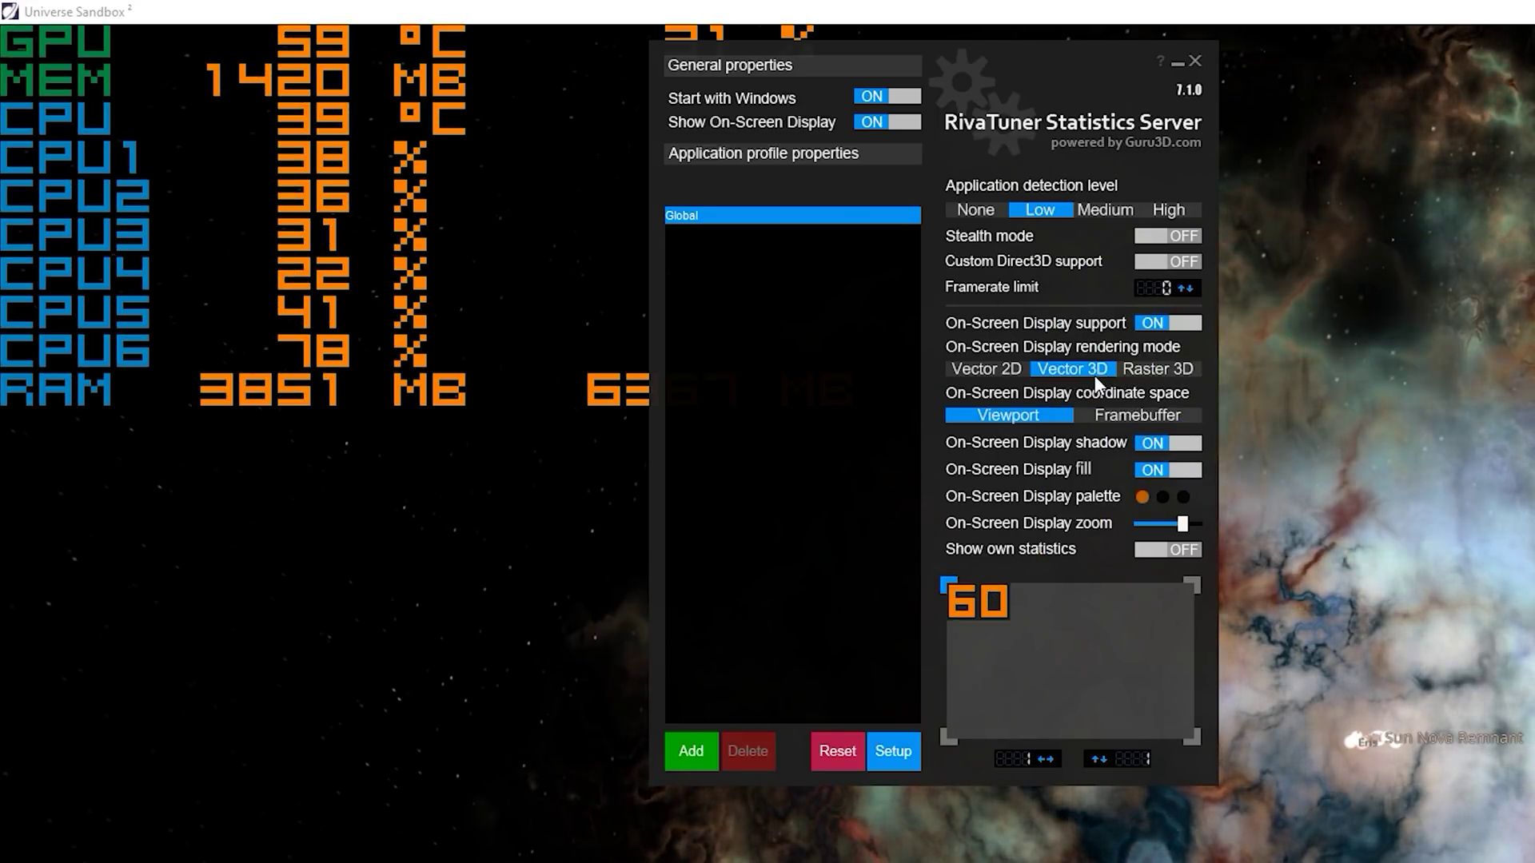
{"action": "left_click", "coordinate": [1163, 369]}
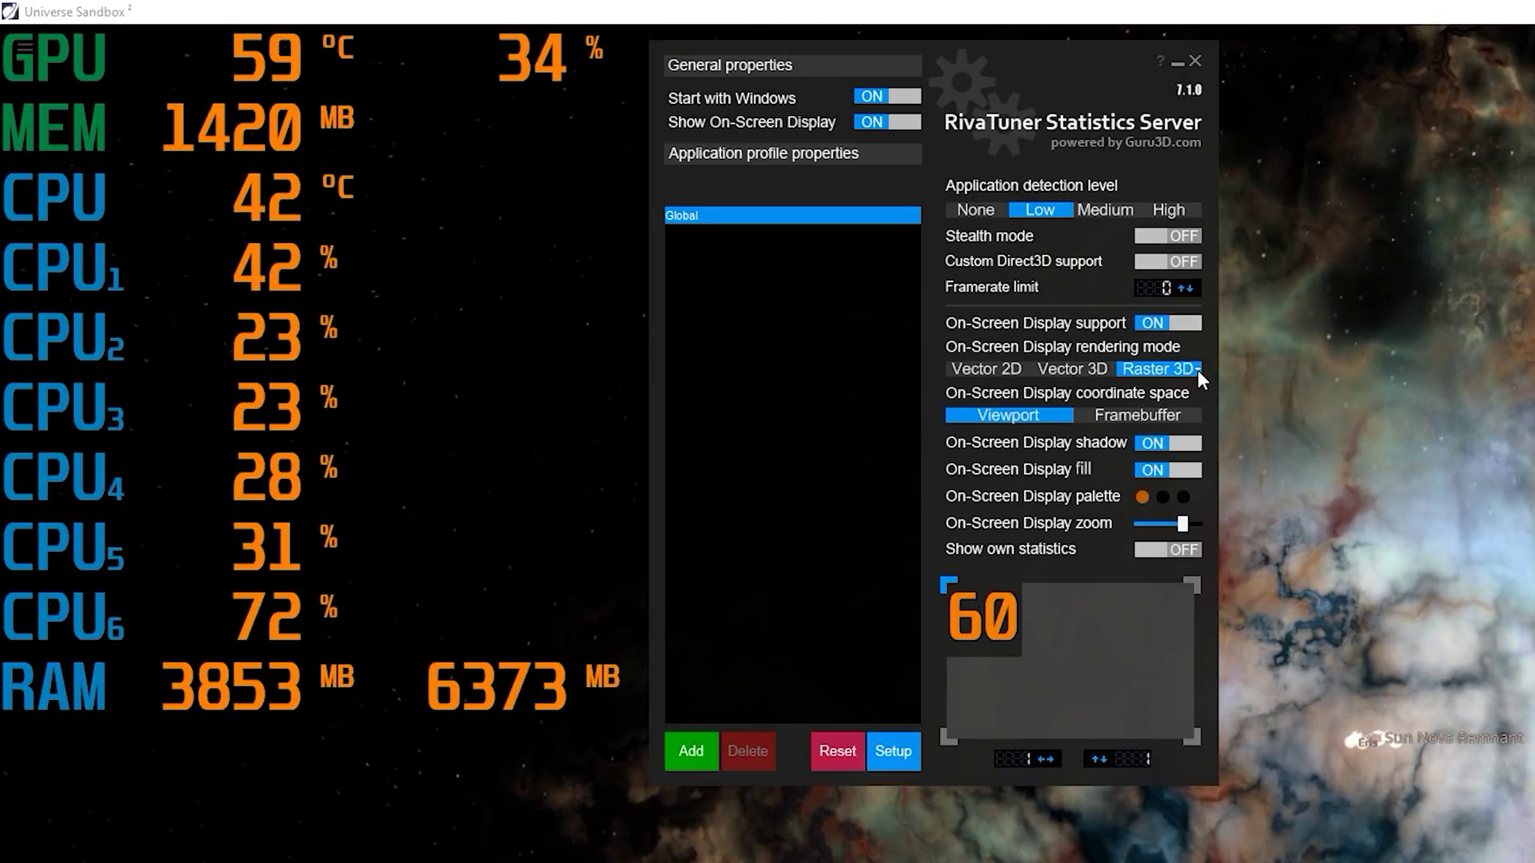
{"action": "left_click", "coordinate": [1197, 369]}
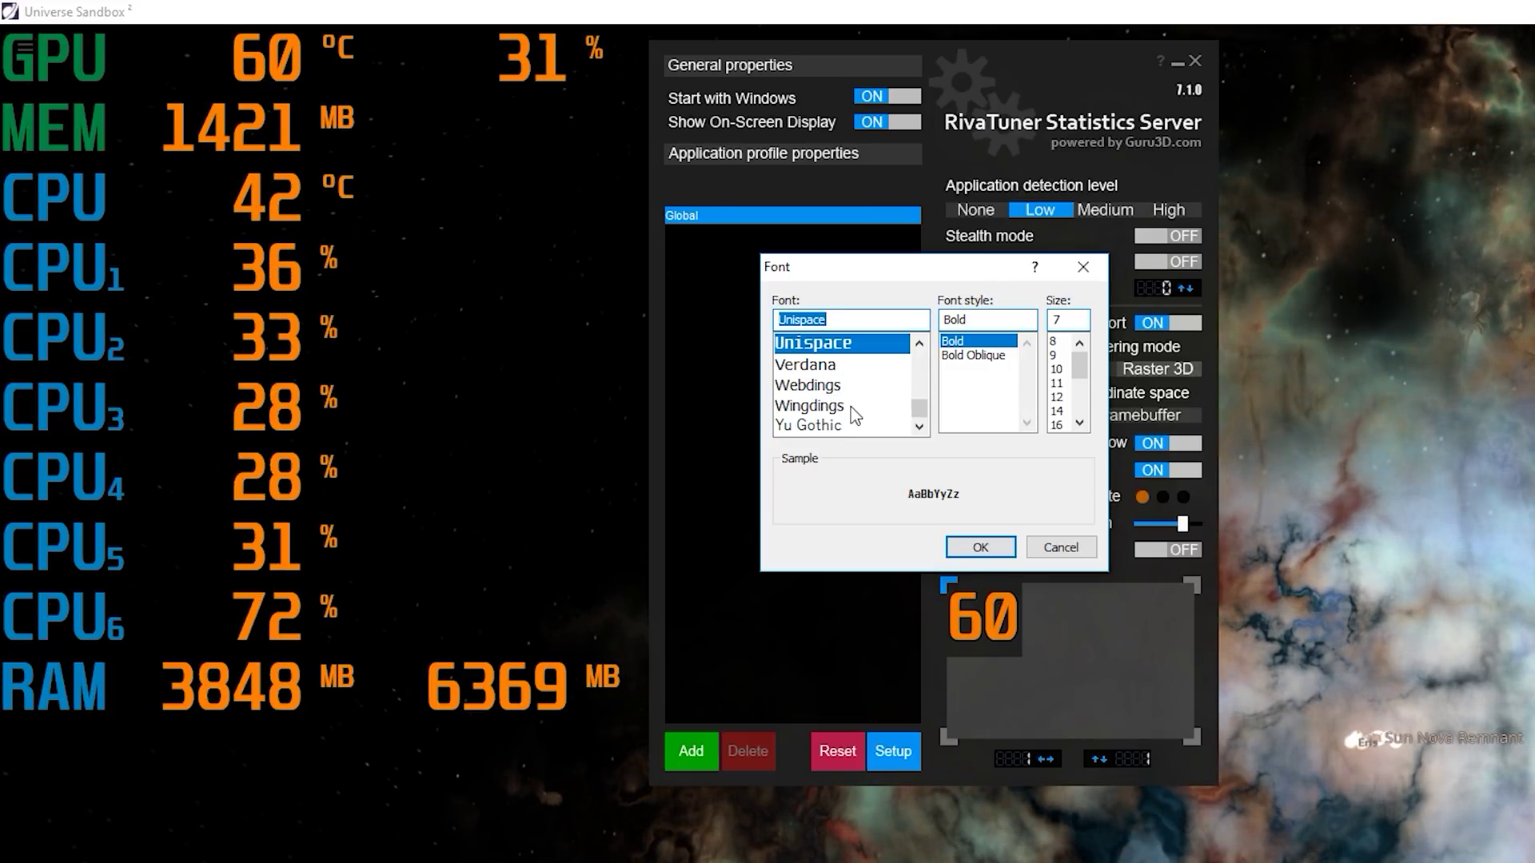
{"action": "scroll", "coordinate": [852, 406], "scroll_direction": "up", "scroll_amount": 2}
{"action": "left_click", "coordinate": [863, 365]}
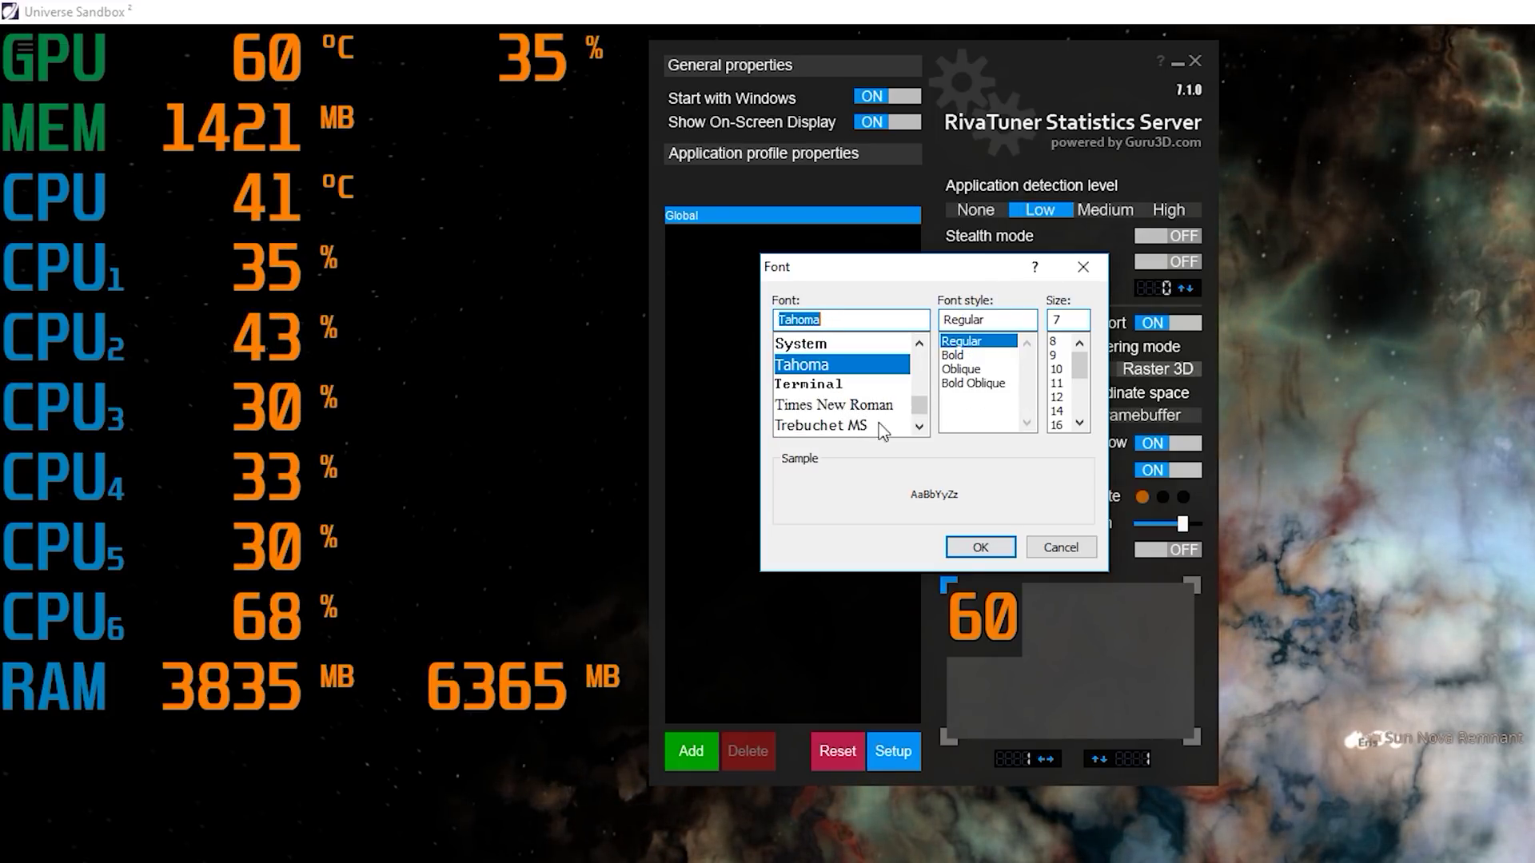
{"action": "left_click", "coordinate": [981, 544]}
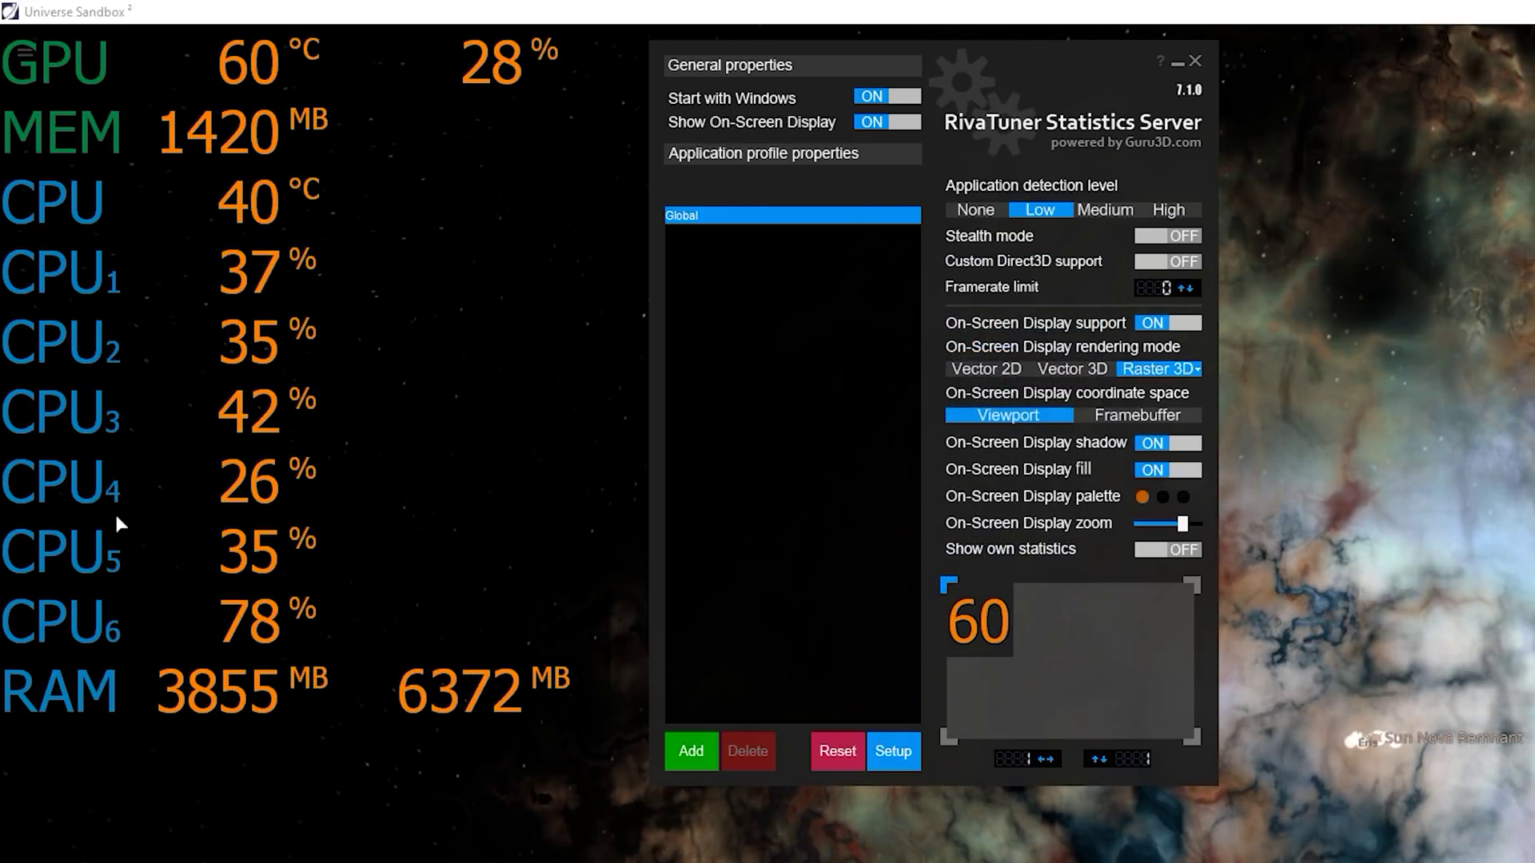
{"action": "left_click", "coordinate": [1197, 368]}
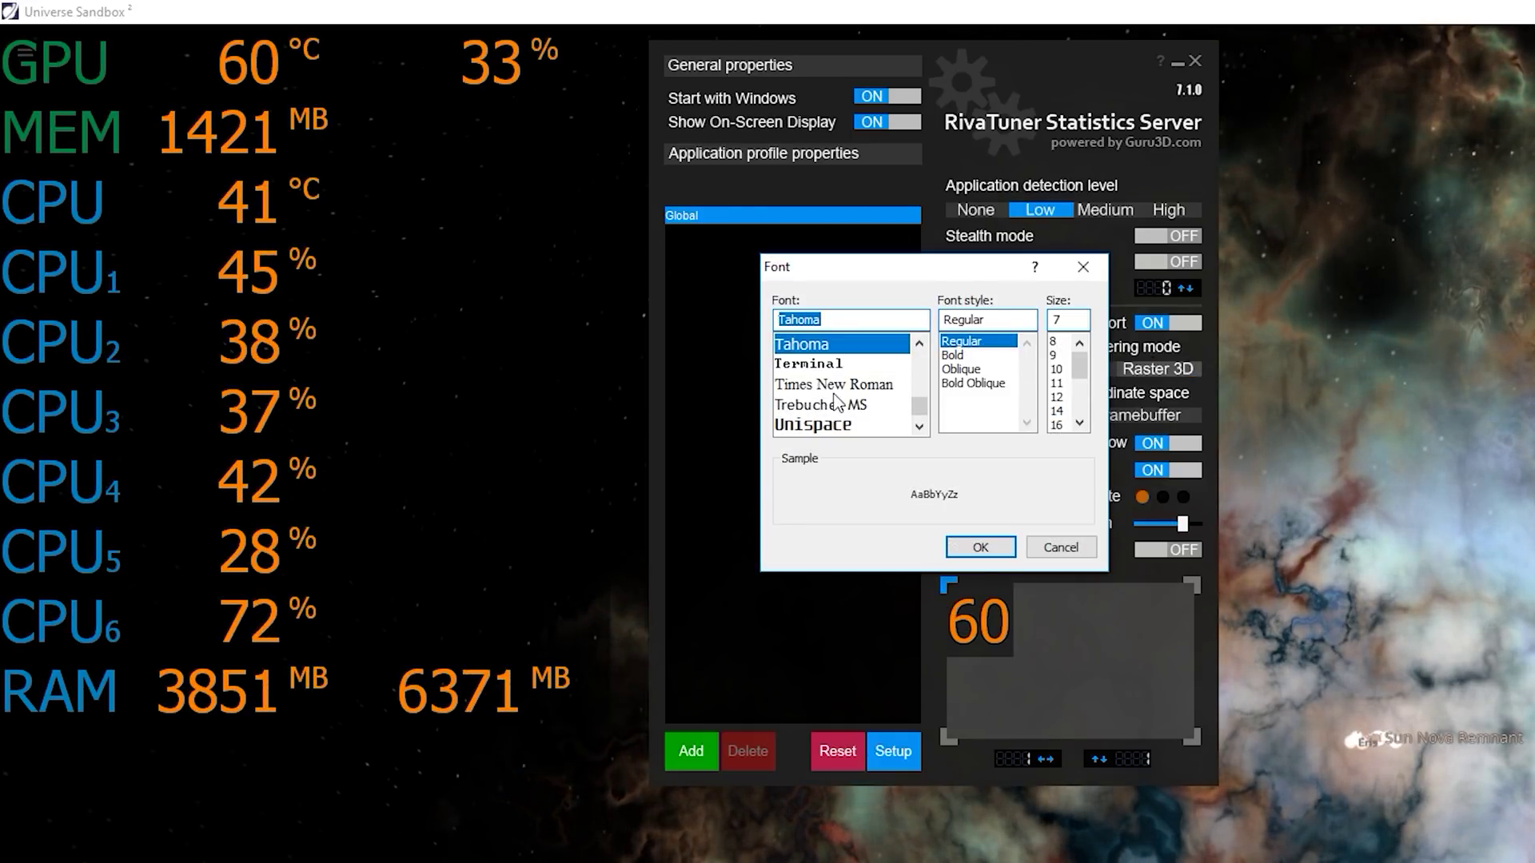
{"action": "left_click", "coordinate": [840, 426]}
{"action": "left_click", "coordinate": [967, 547]}
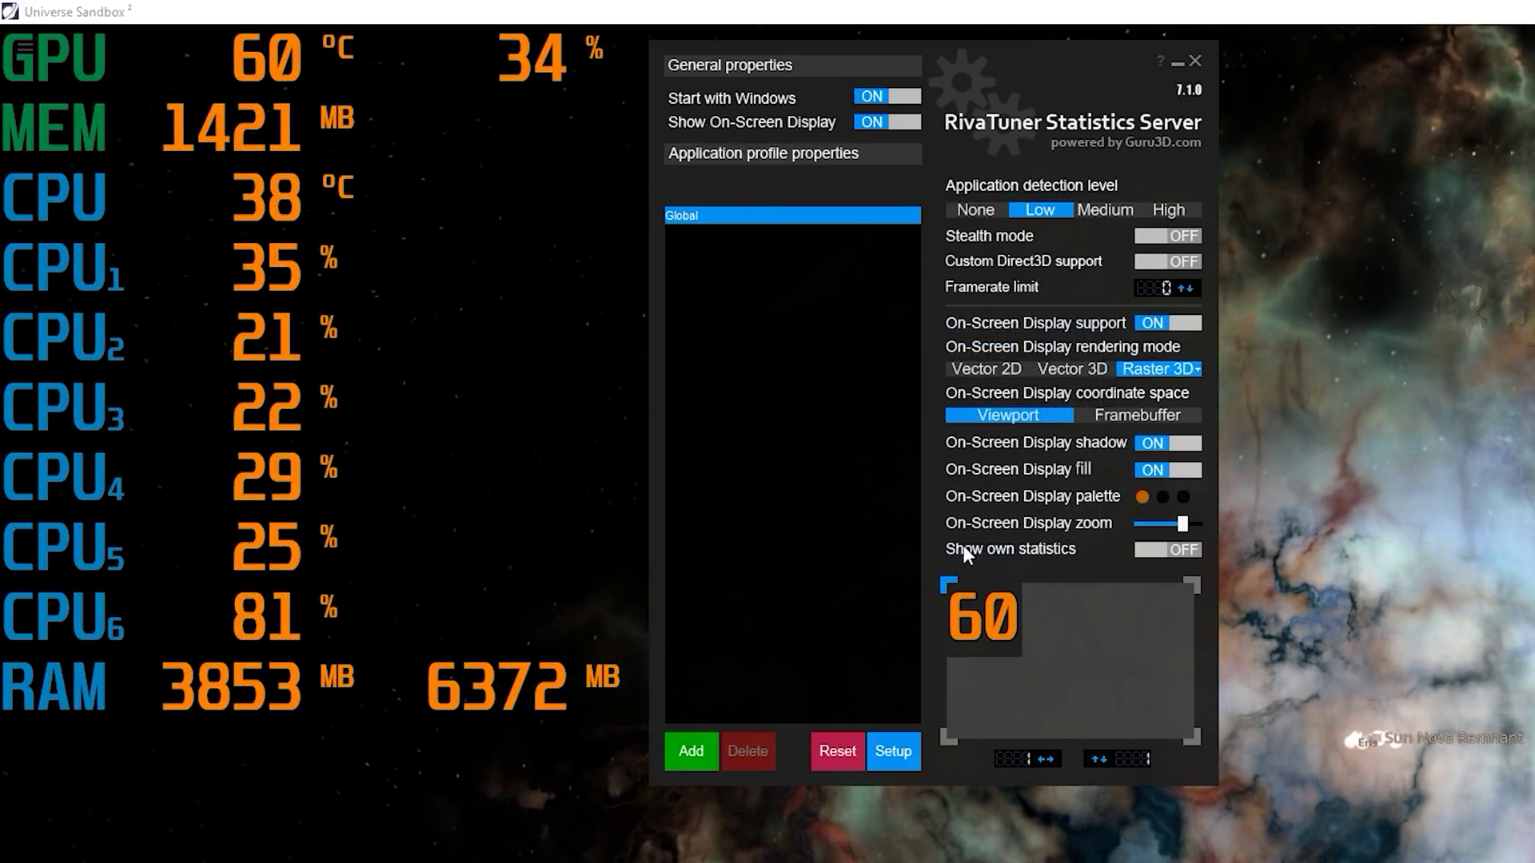
{"action": "left_click_drag", "start_coordinate": [918, 520], "coordinate": [1193, 775]}
{"action": "left_click", "coordinate": [1428, 724]}
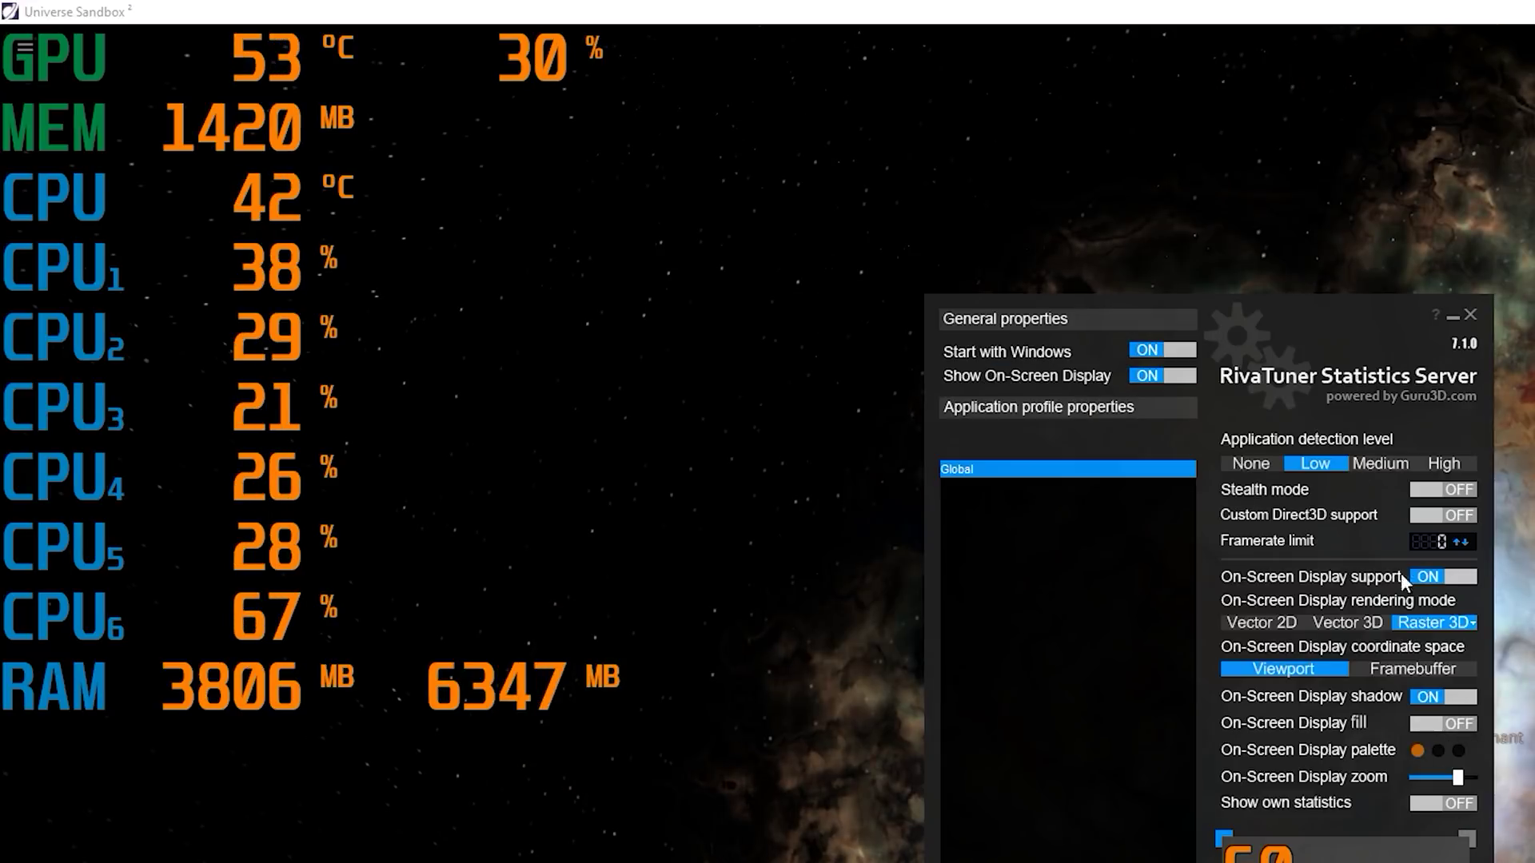
{"action": "left_click_drag", "start_coordinate": [1241, 305], "coordinate": [1282, 287]}
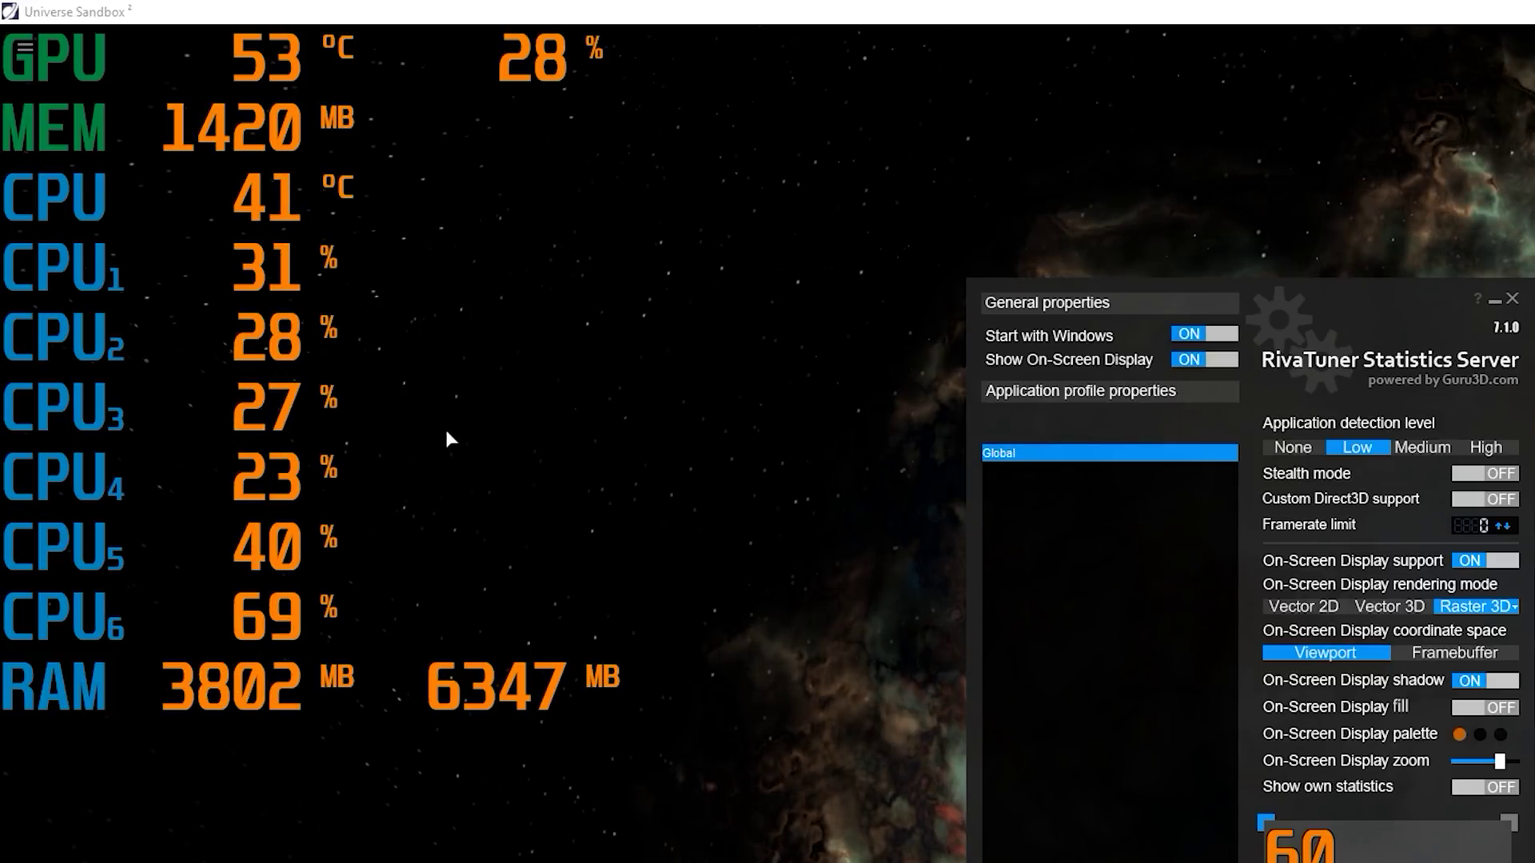
Step: Switch On-Screen Display fill to ON and reposition the RivaTuner window
{"action": "left_click_drag", "start_coordinate": [1258, 309], "coordinate": [974, 68]}
{"action": "left_click", "coordinate": [1201, 468]}
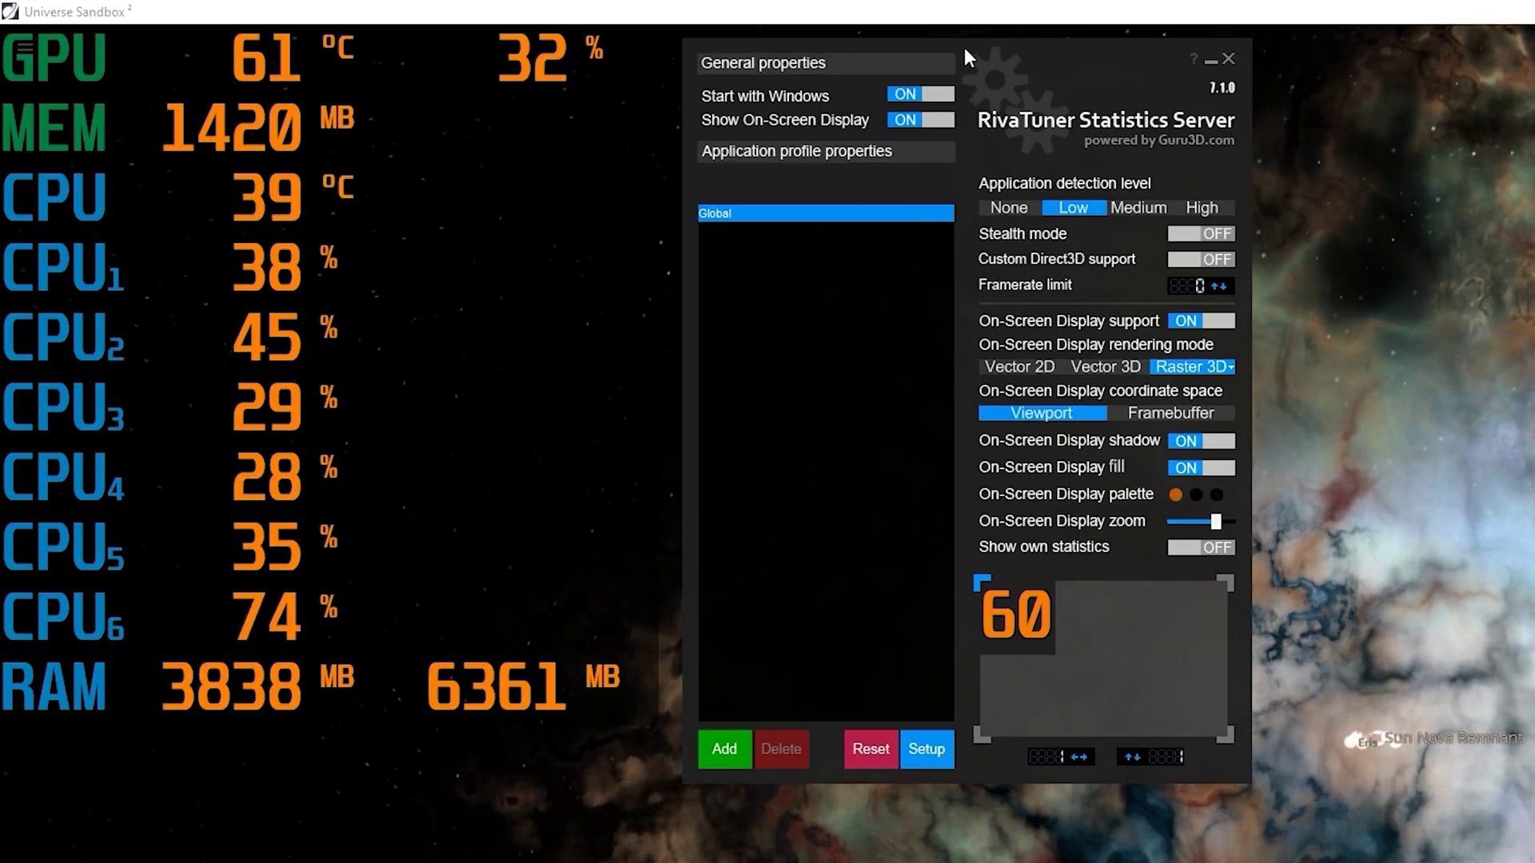
{"action": "left_click_drag", "start_coordinate": [964, 46], "coordinate": [1139, 175]}
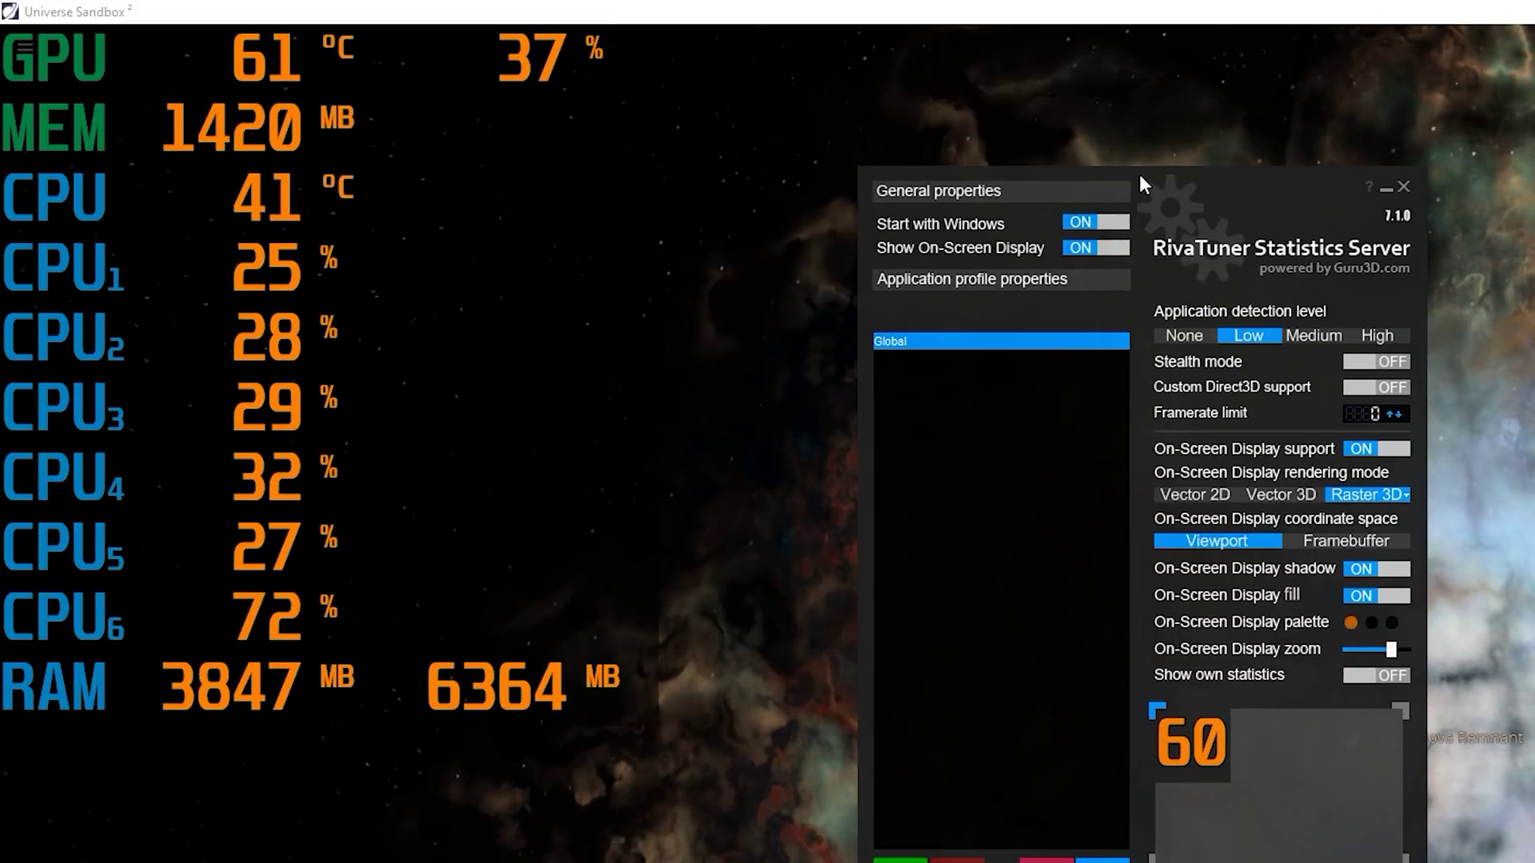
Step: Close the RivaTuner Statistics Server window, leaving the enlarged overlay over the nebula
{"action": "left_click", "coordinate": [1403, 187]}
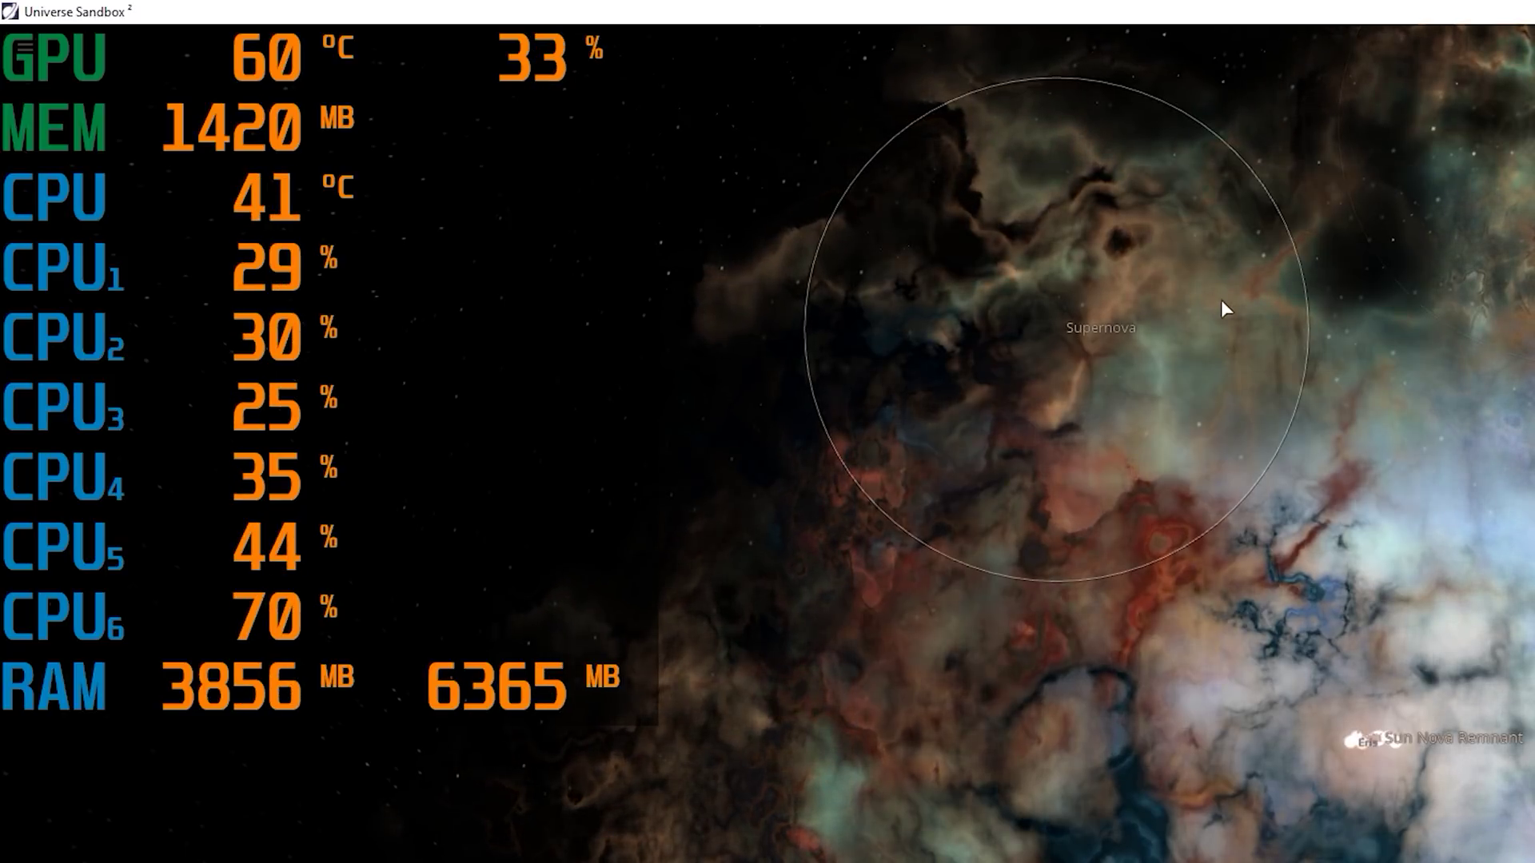